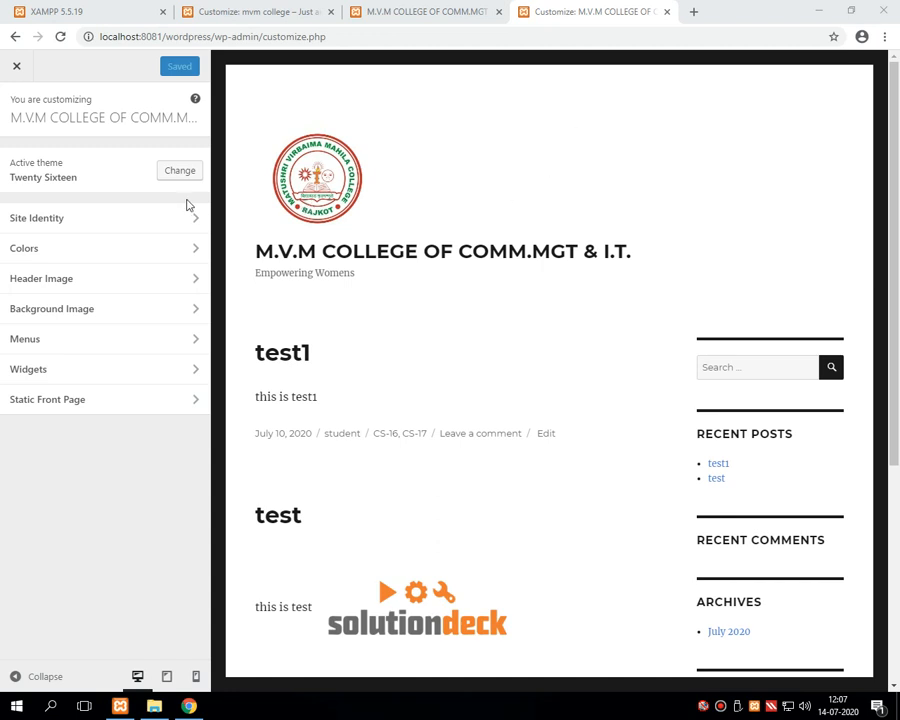
Step: Review the Site Identity settings for logo, site title, tagline and site icon, and return to the customizer overview
left_click(117, 228)
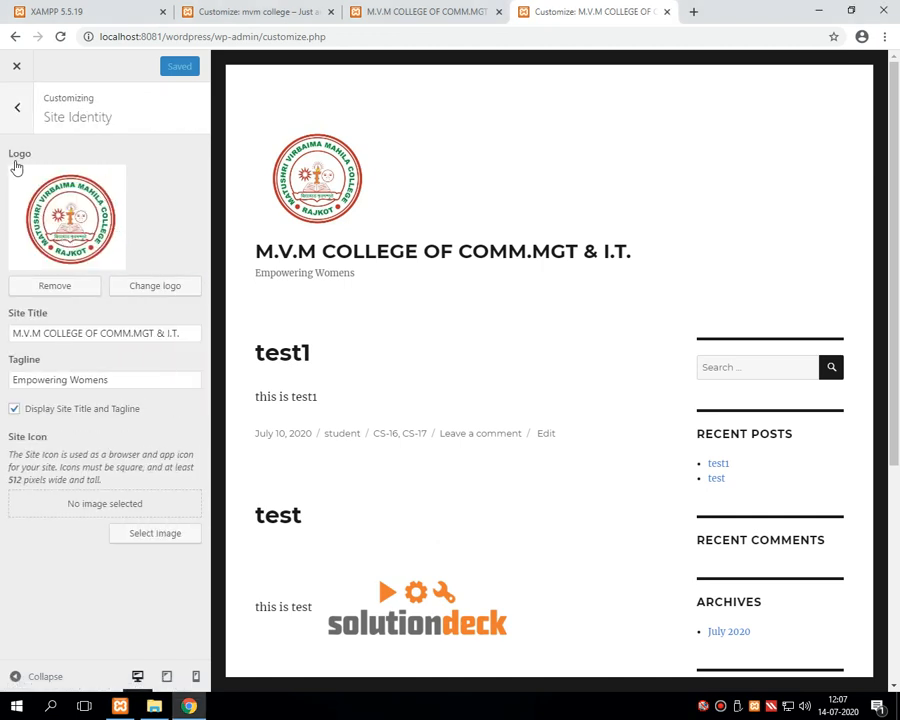
left_click(17, 107)
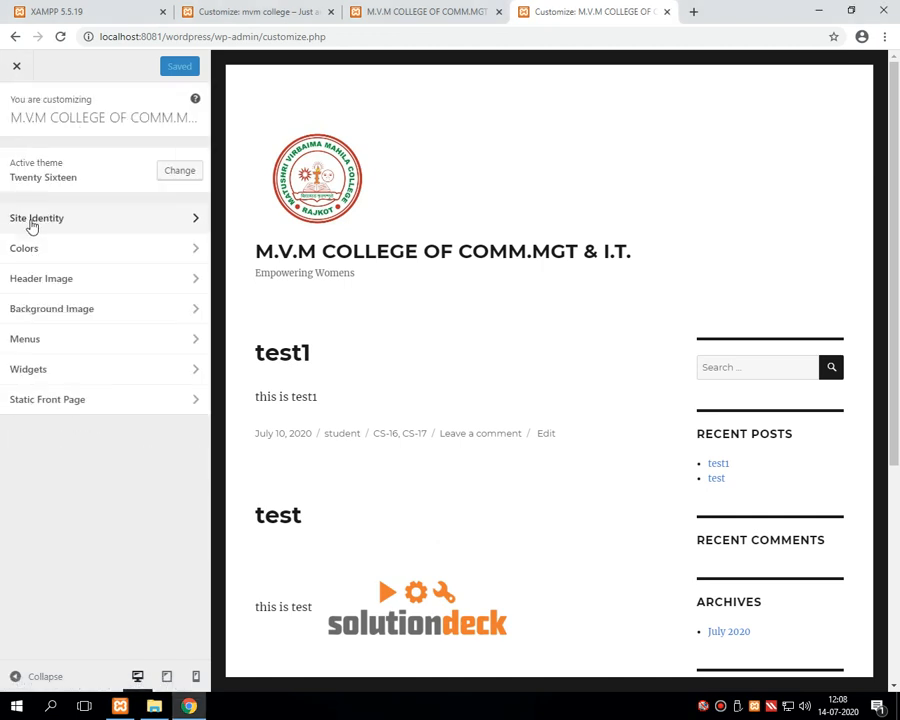
left_click(81, 231)
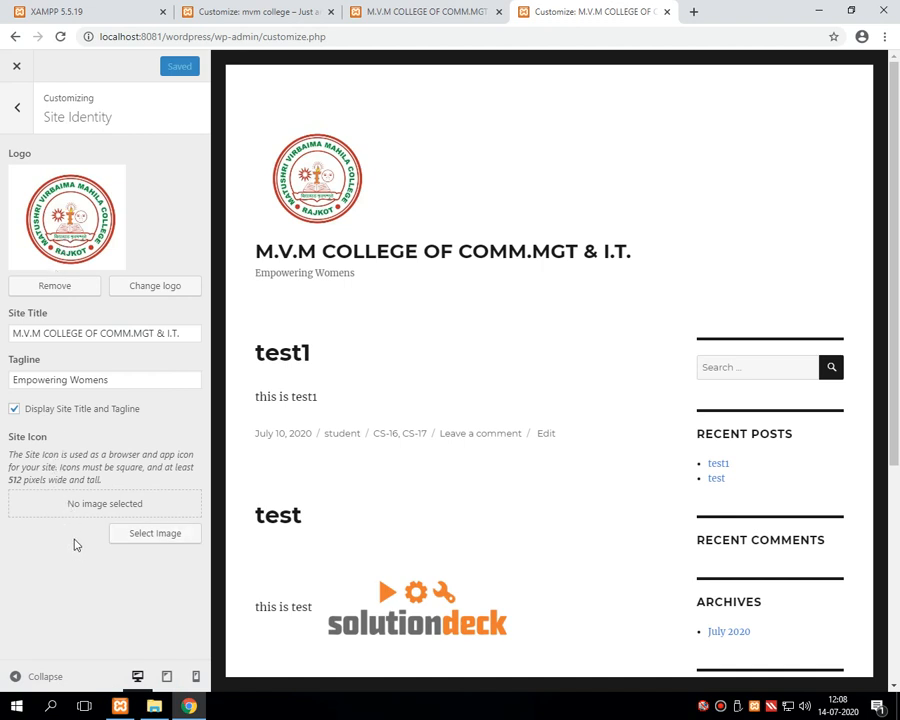
left_click(13, 112)
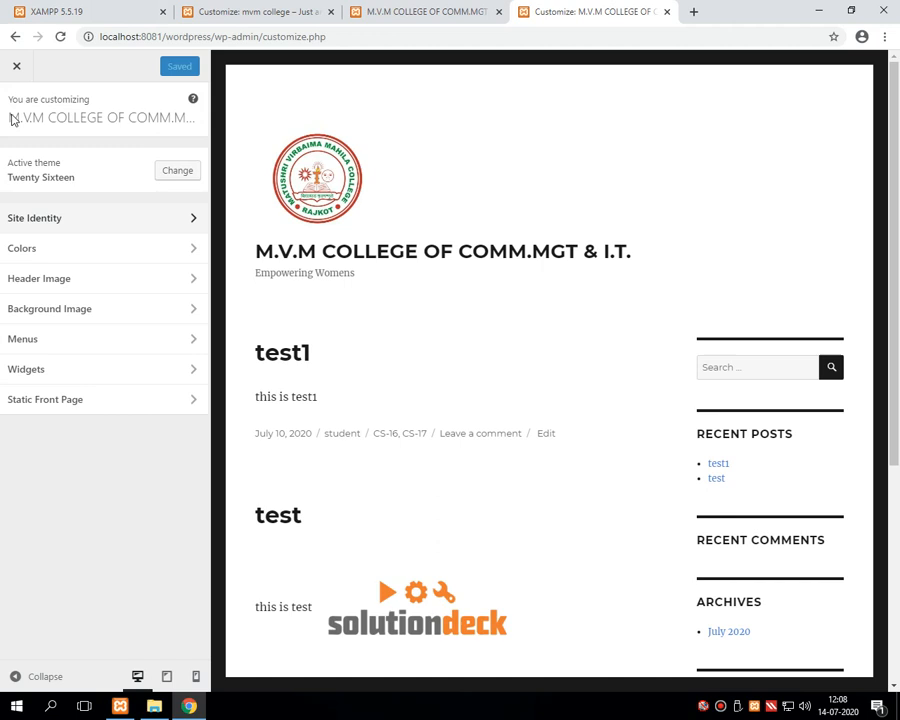
Step: Set the site's Background Color to the very dark red #190000 in the Colors settings and publish the change
left_click(41, 259)
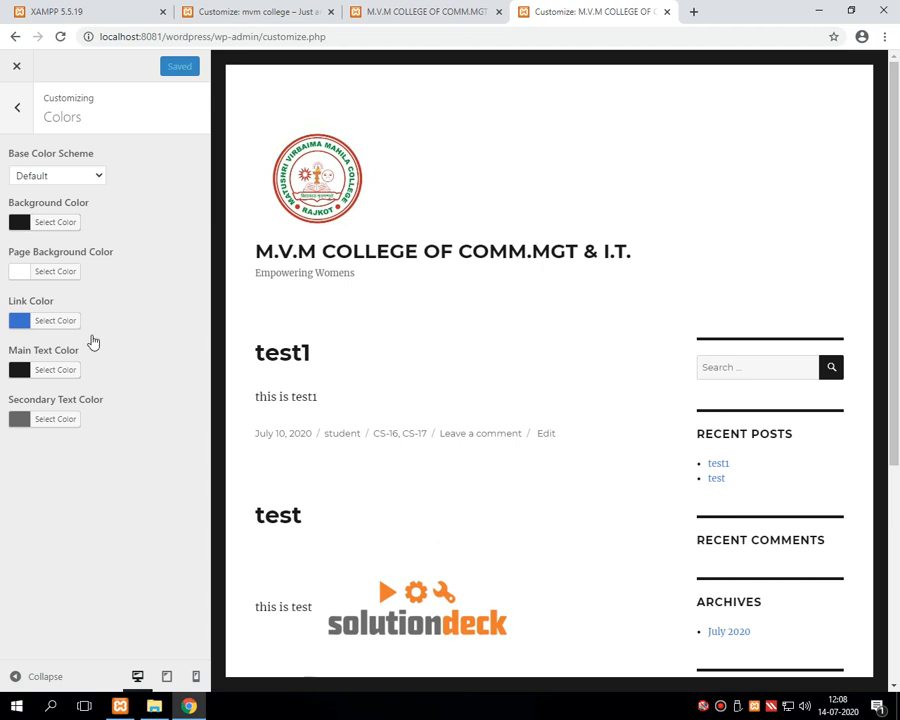
left_click(45, 222)
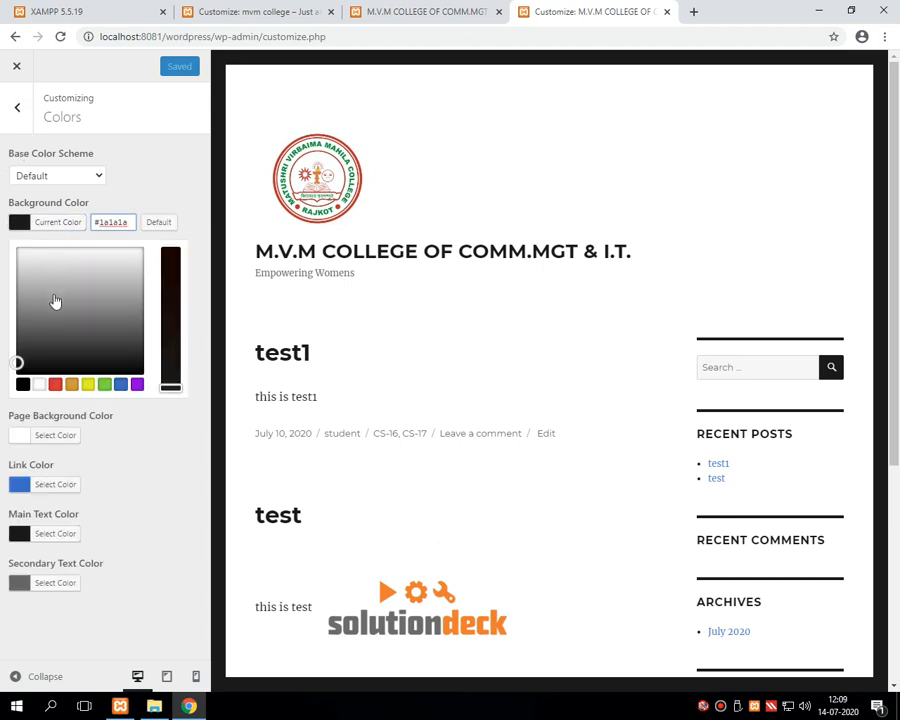
left_click(171, 264)
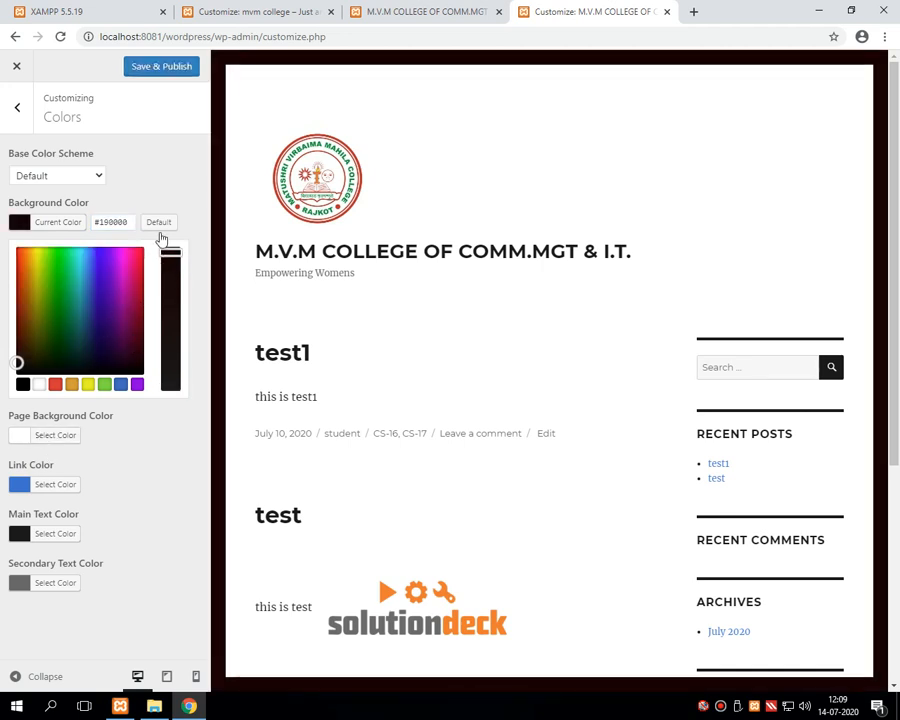
left_click(173, 66)
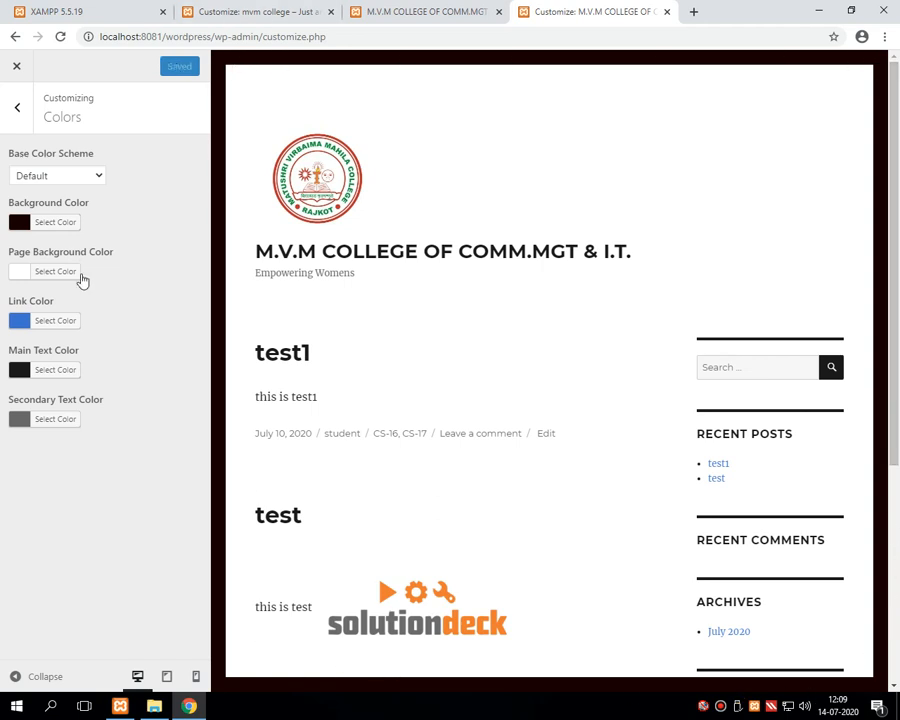
Step: Change the Background Color to green #06c900, publish it, and reload the live site to check the result
left_click(47, 224)
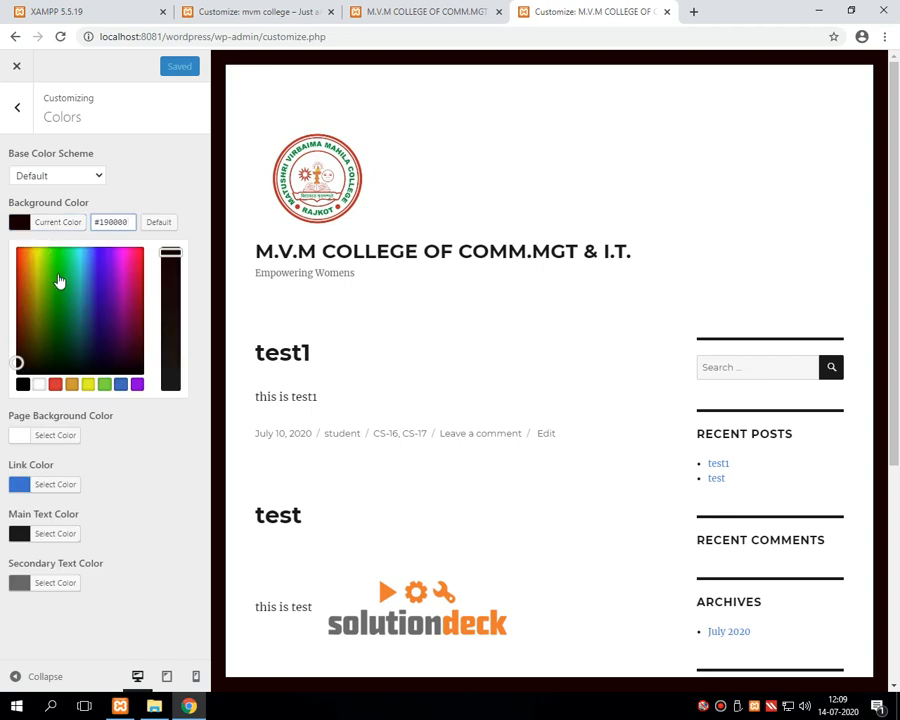
left_click(58, 272)
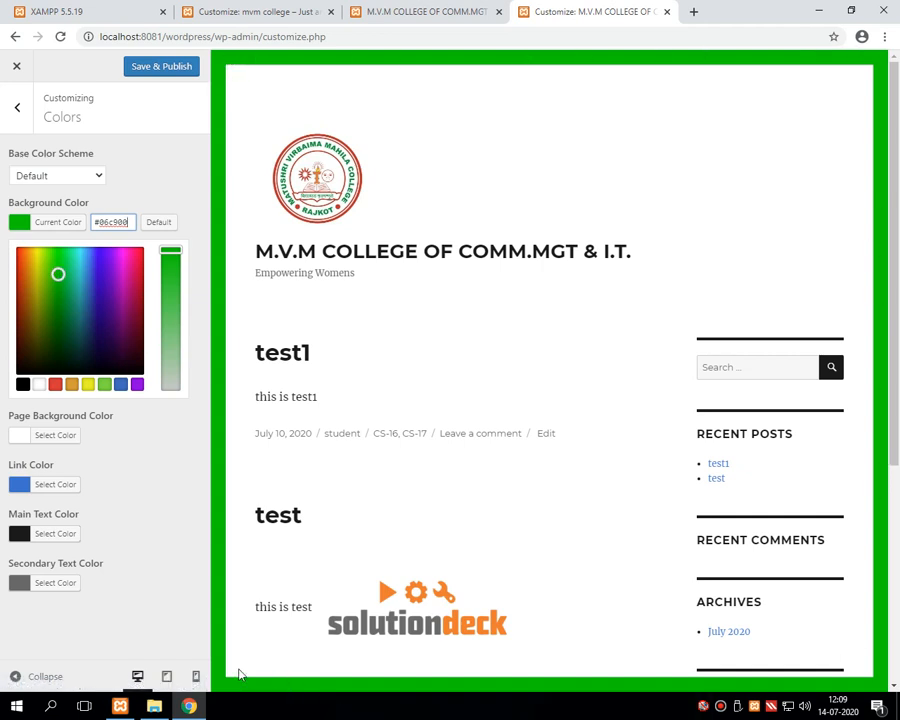
left_click(165, 69)
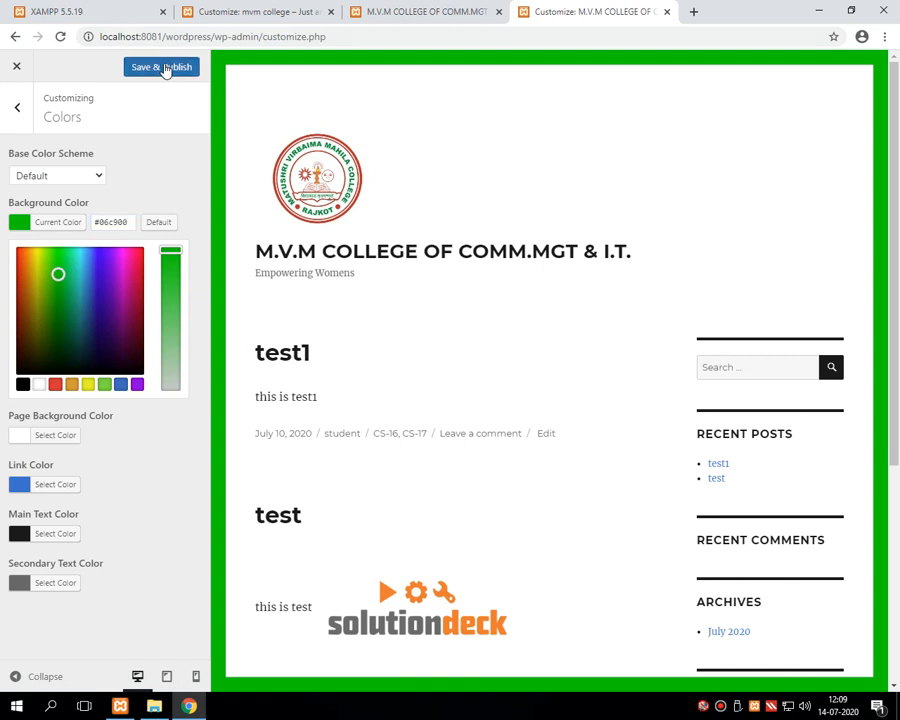
left_click(165, 68)
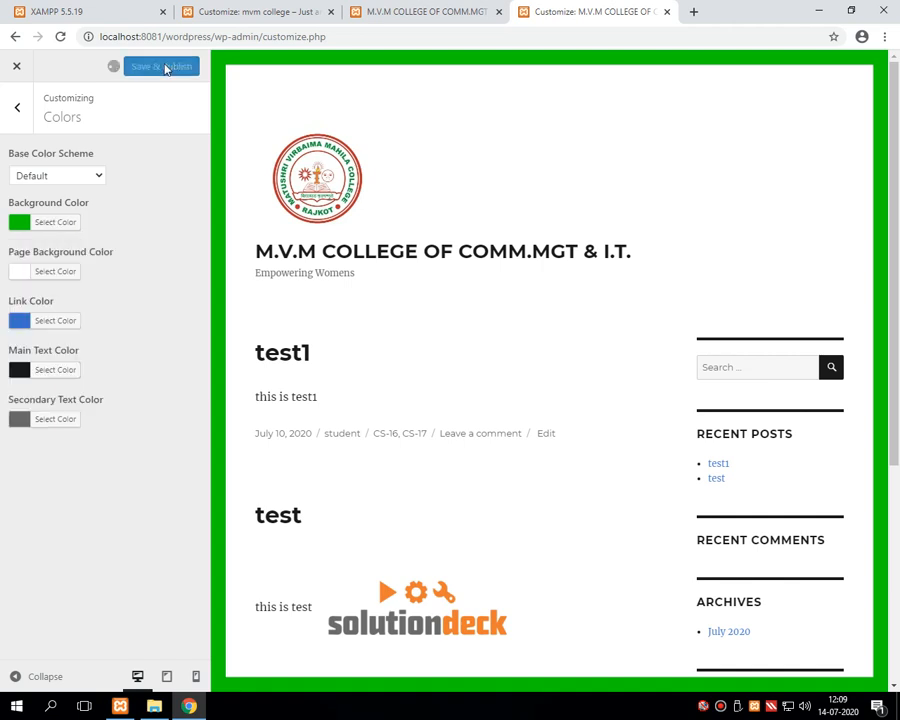
left_click(415, 14)
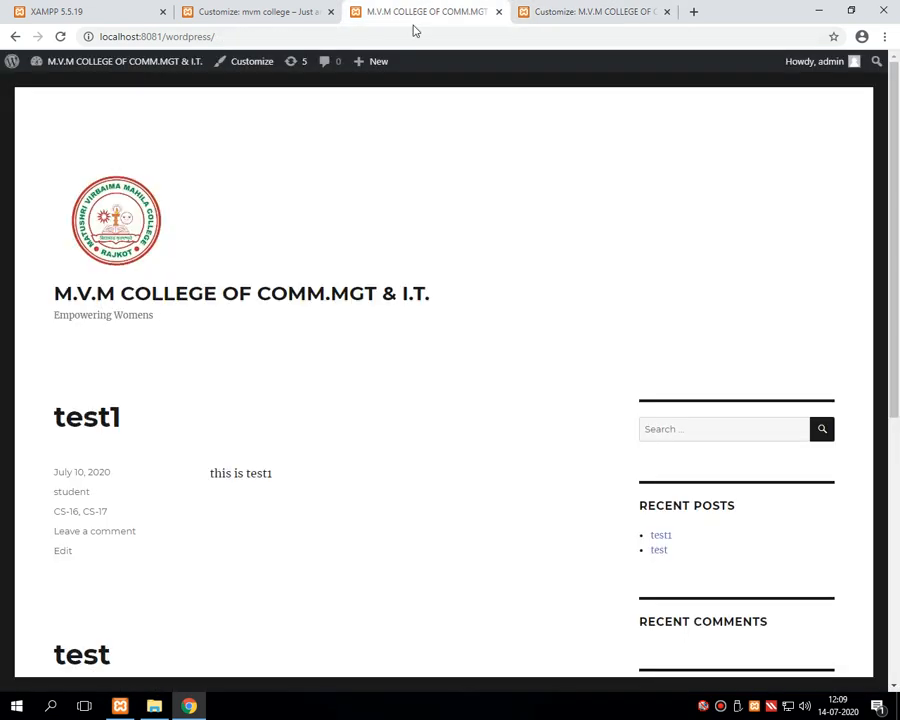
key("F5")
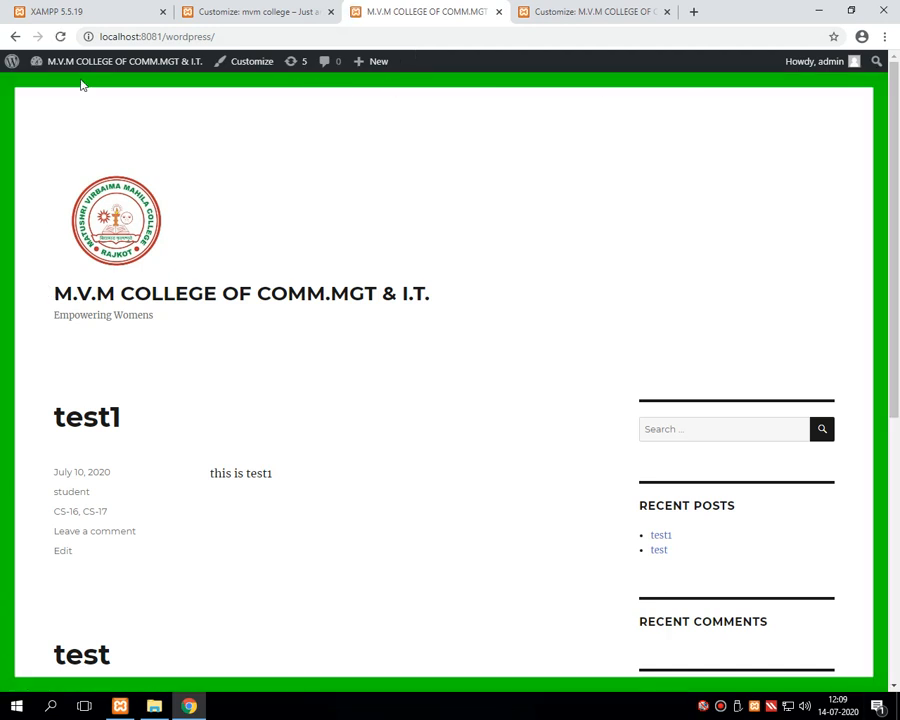
Step: Set the Page Background Color to purple #8224e3 in the mvm college customizer, publish it, and reload the live site to check
left_click(212, 8)
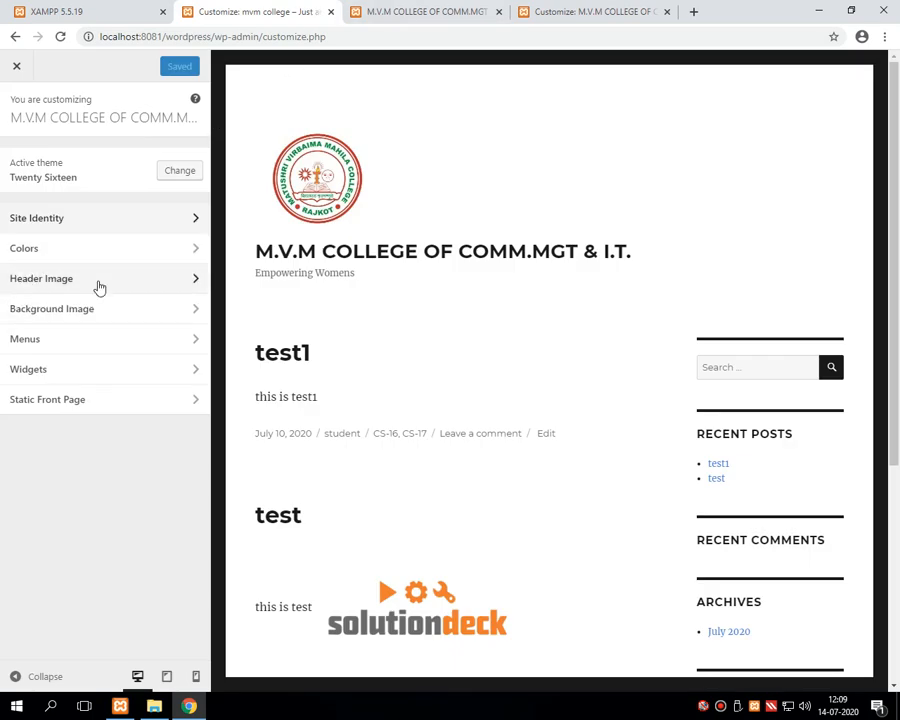
left_click(76, 250)
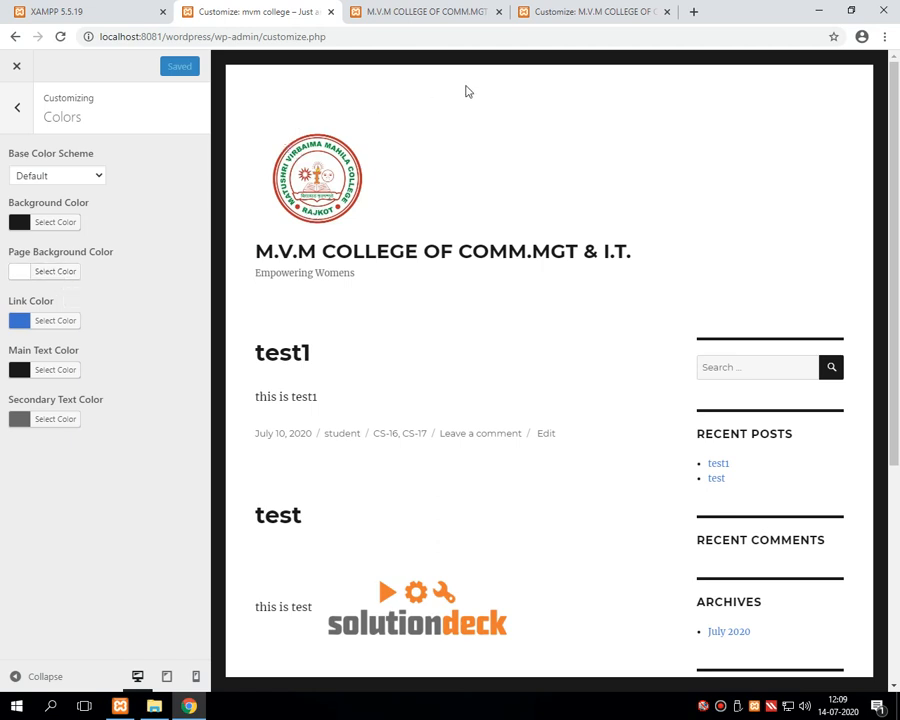
left_click(63, 273)
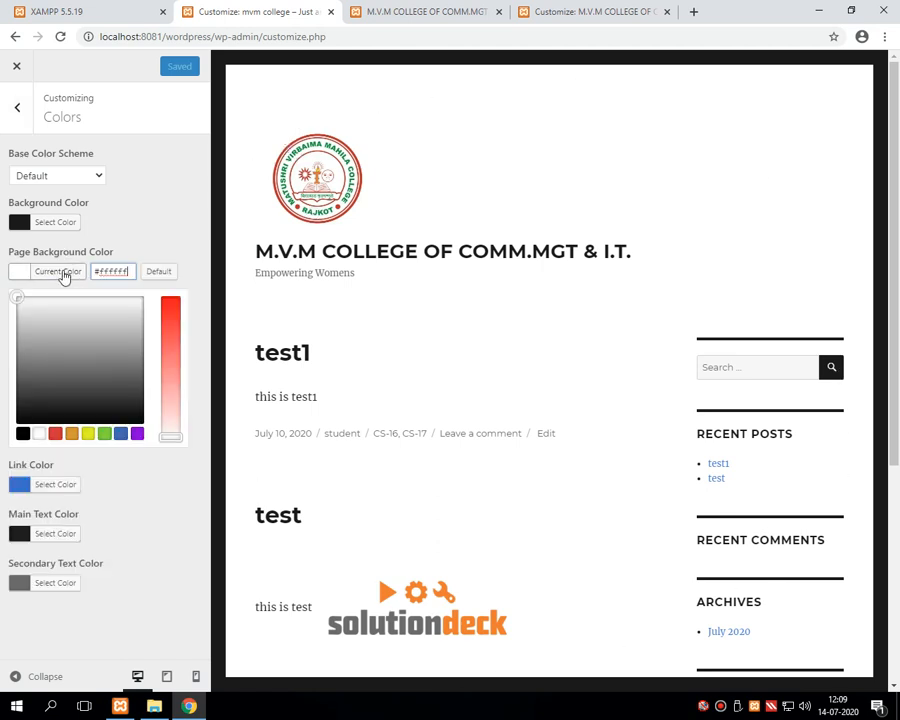
left_click(171, 313)
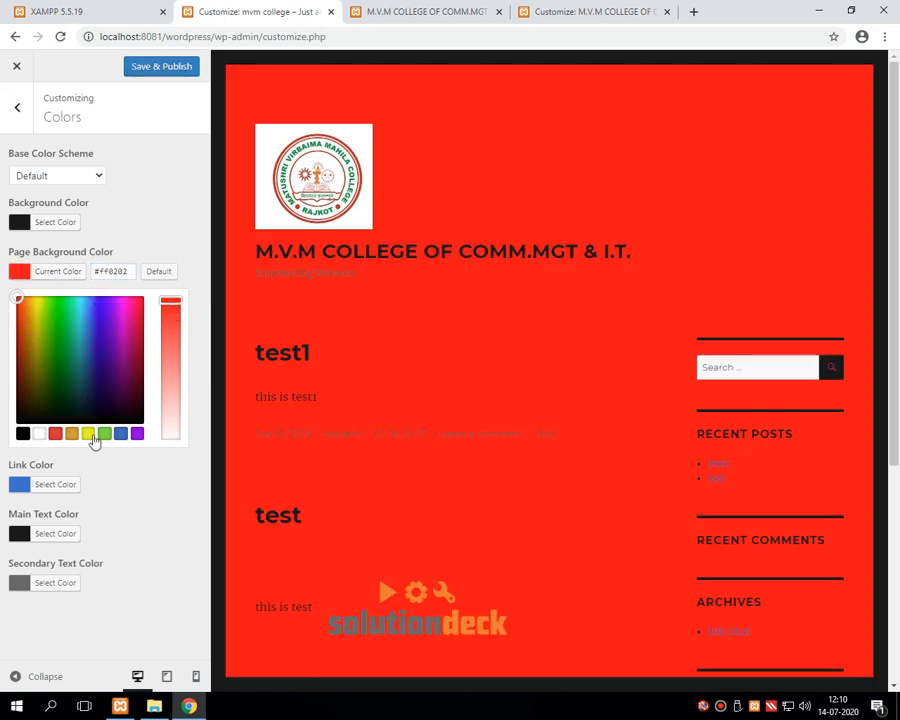
left_click(136, 434)
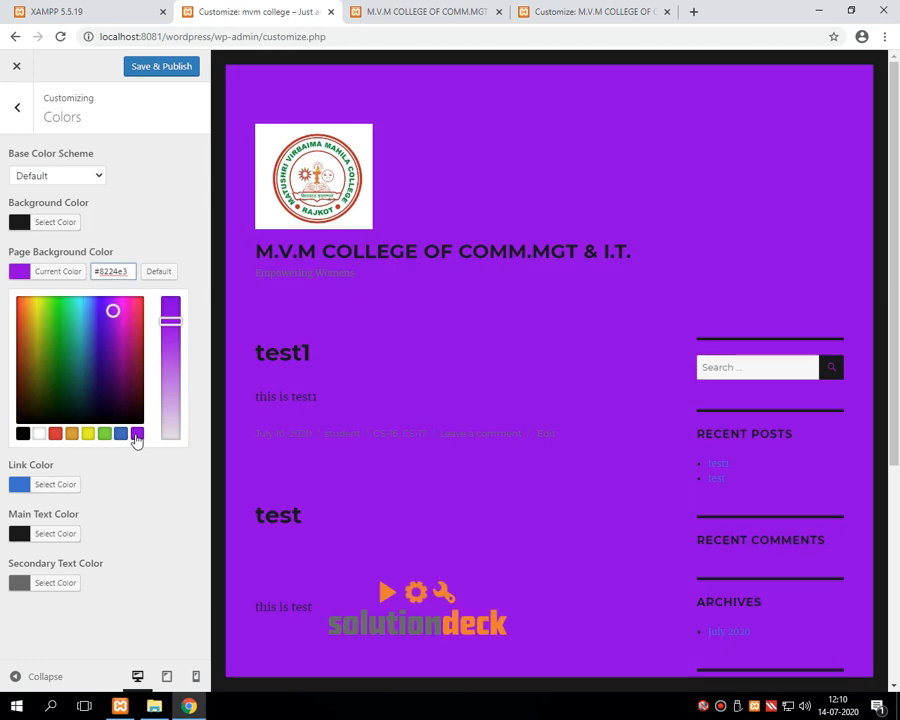
left_click(173, 68)
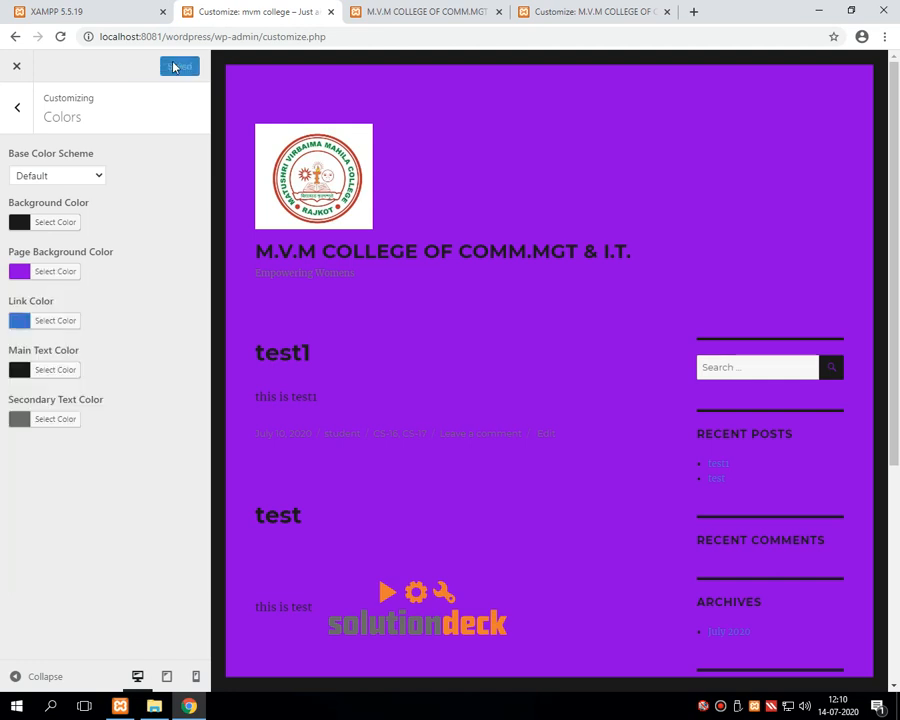
left_click(436, 14)
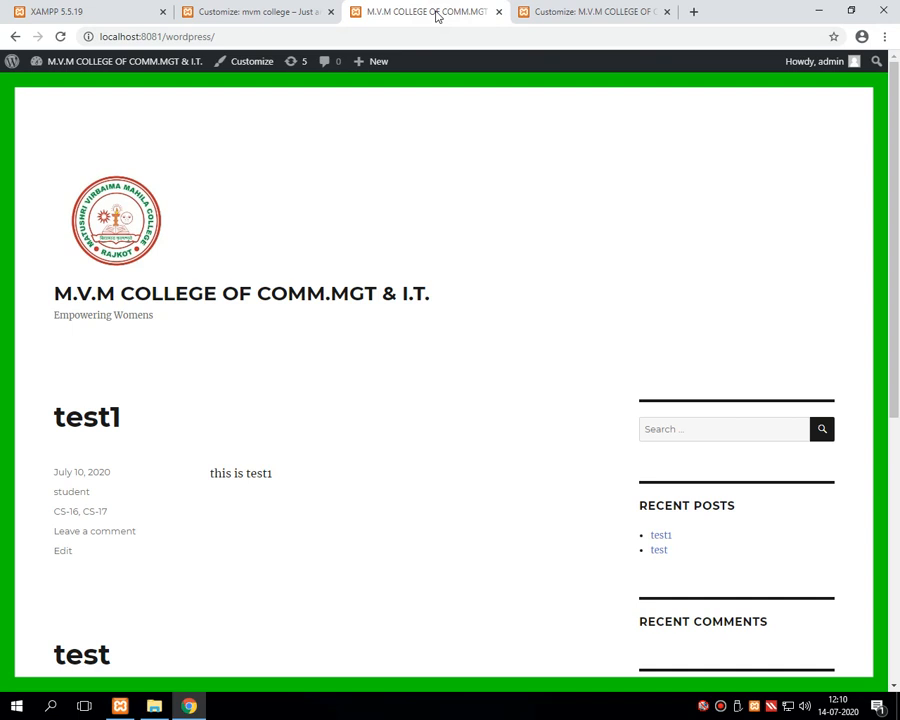
key("F5")
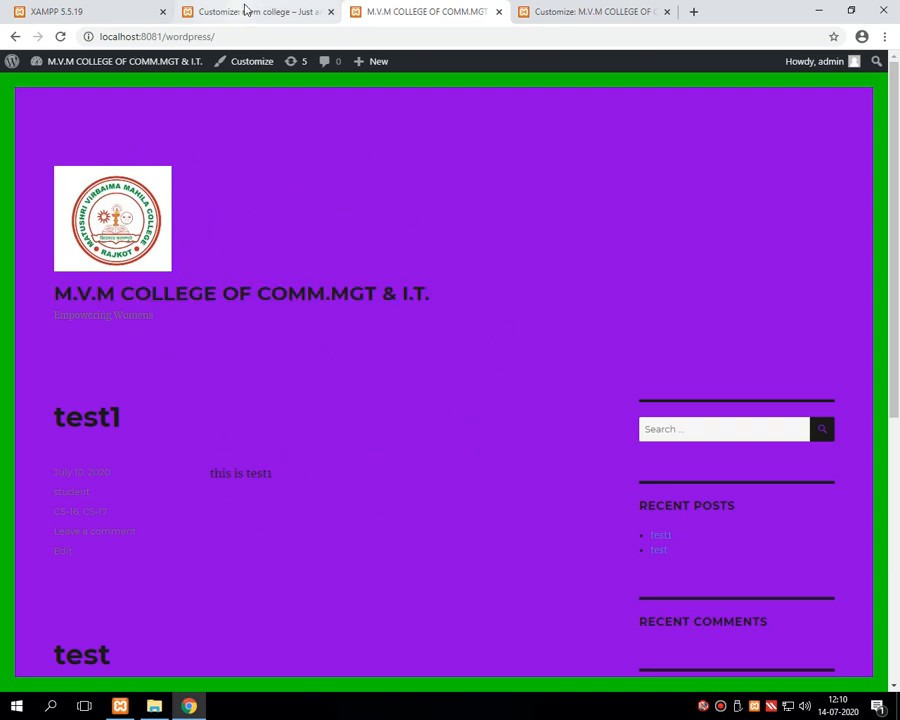
Step: Set the Background Color to the black preset in the customizer's Colors settings and publish the change
left_click(245, 12)
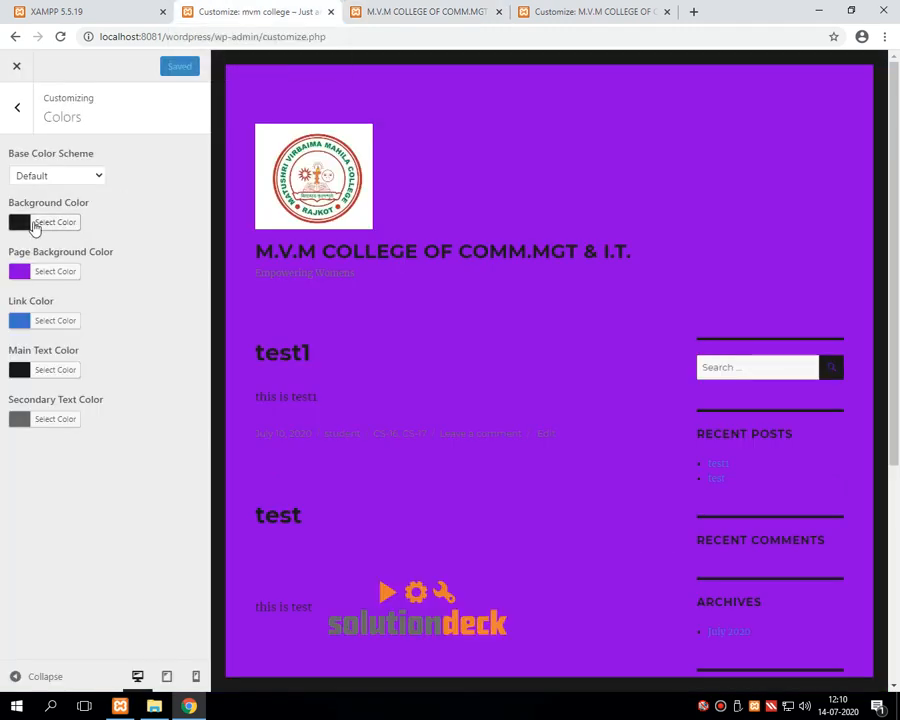
left_click(24, 223)
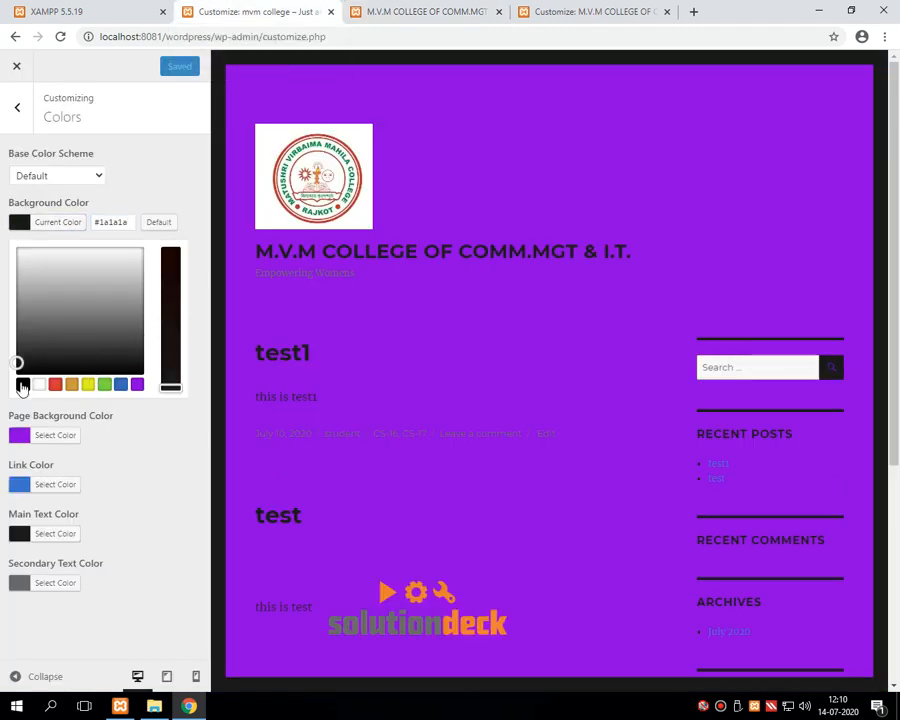
left_click(23, 384)
left_click(162, 68)
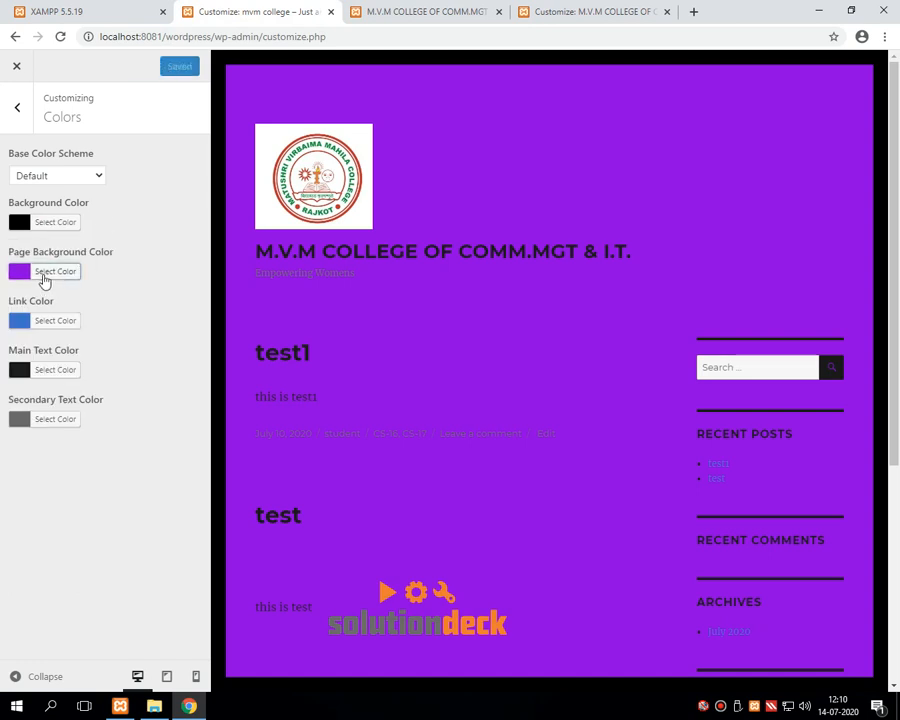
Step: Set the Page Background Color to white #ffffff, publish it, and reload the live site to check the result
left_click(44, 277)
left_click(41, 435)
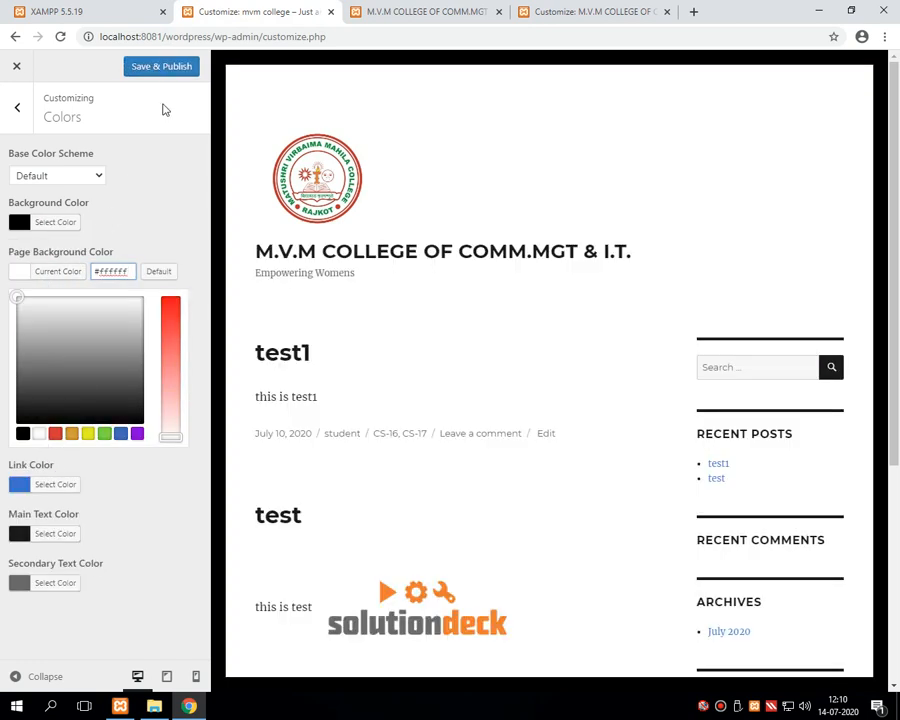
left_click(162, 66)
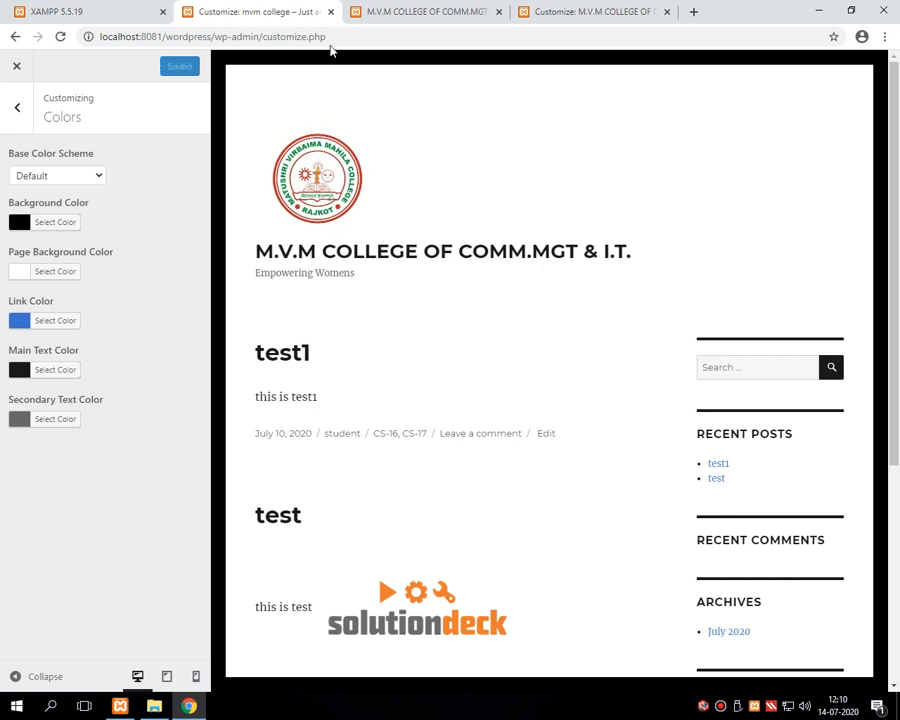
left_click(410, 14)
key("F5")
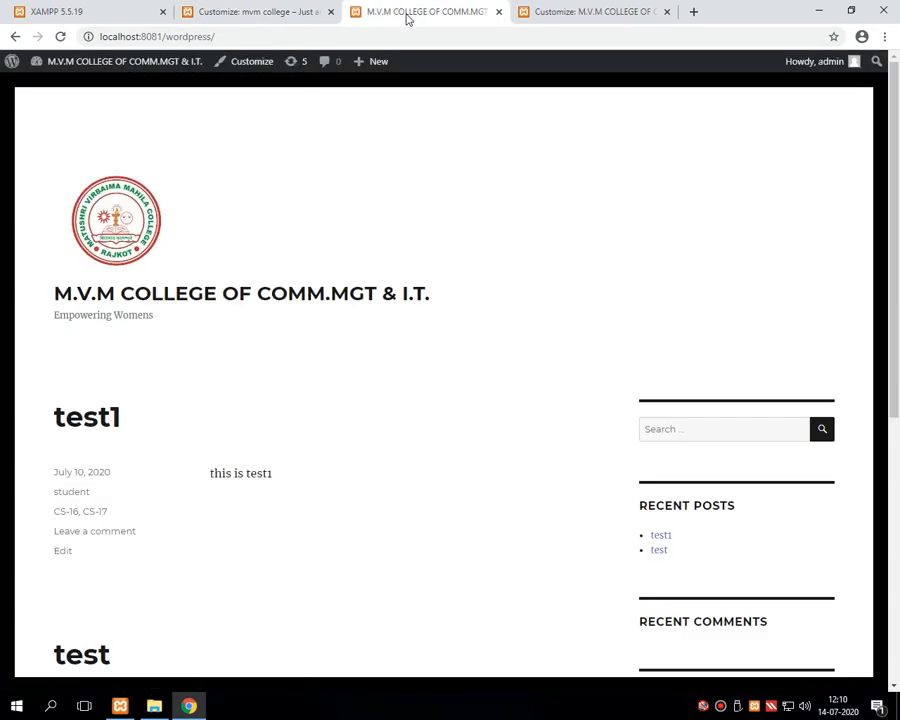
Step: Set the Link Color to green #4dc900 in the customizer's Colors settings and publish the change
left_click(236, 14)
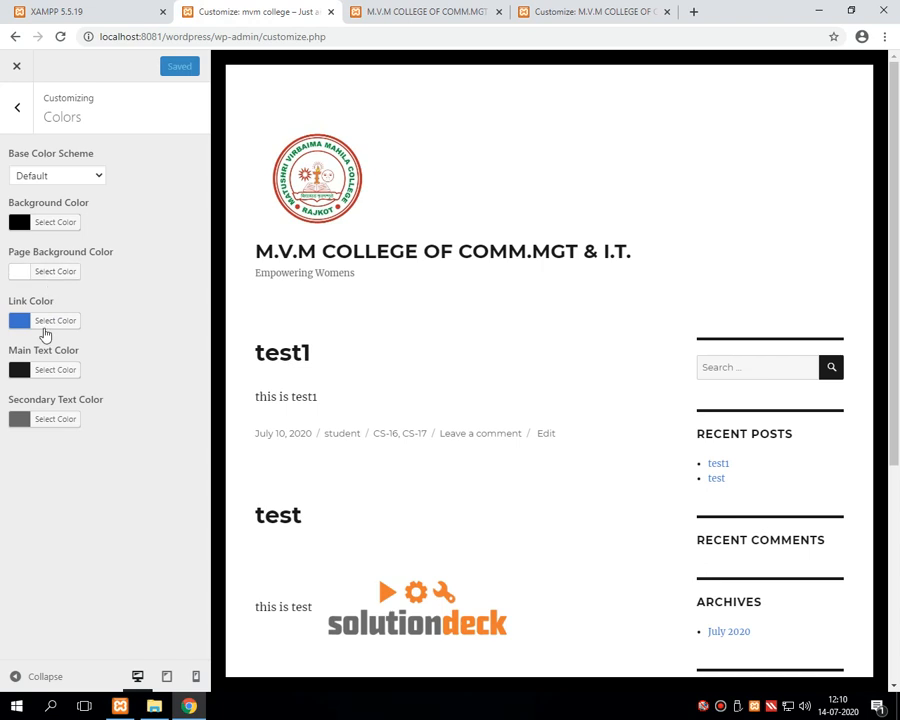
left_click(47, 327)
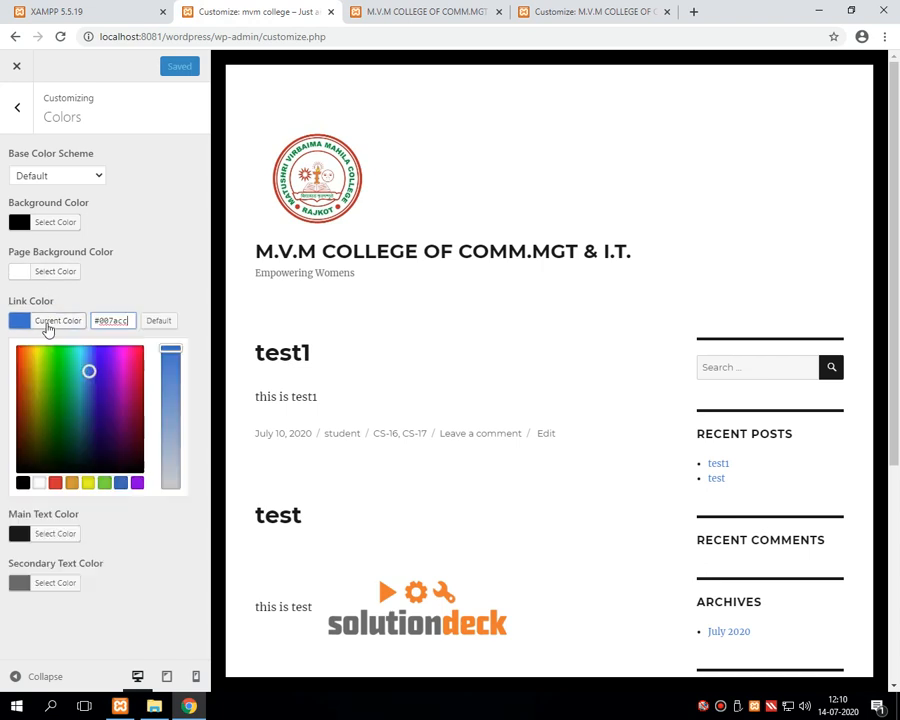
left_click(50, 373)
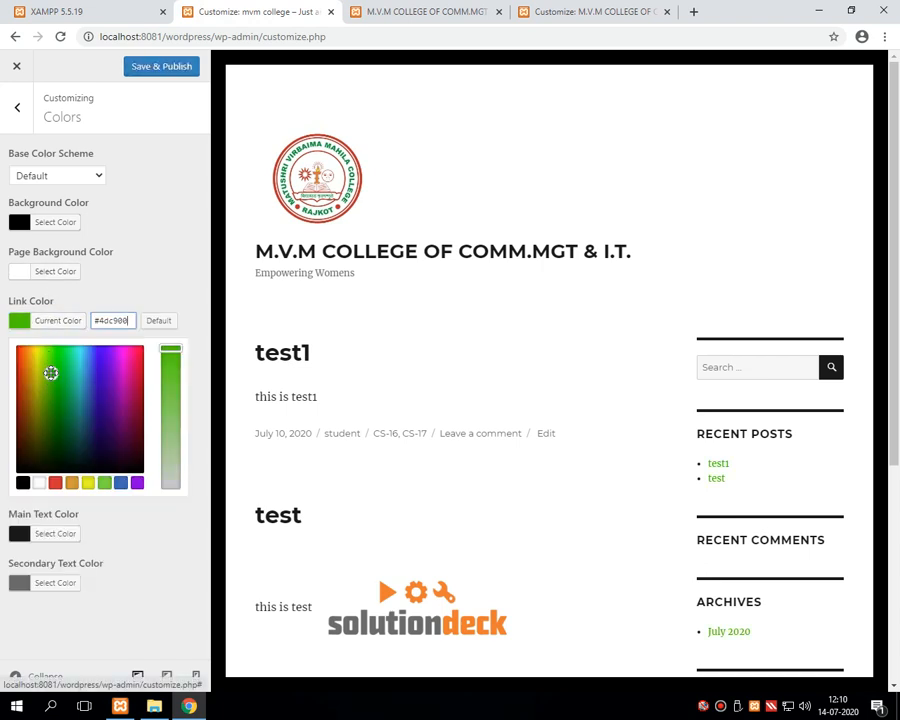
left_click(168, 67)
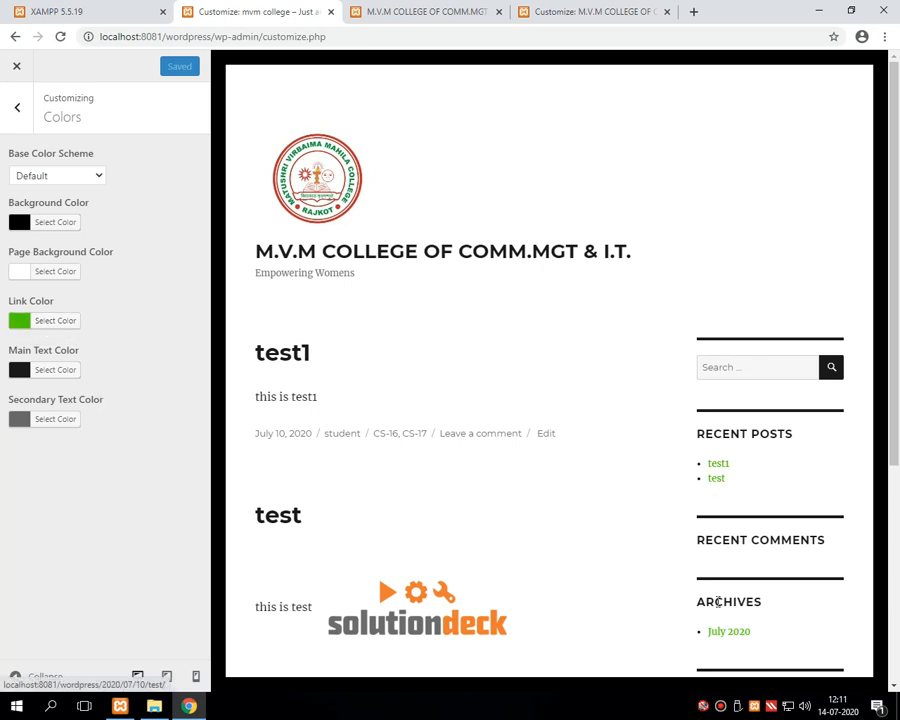
Step: Change the Link Color to red #c91400 and publish the change
left_click(46, 324)
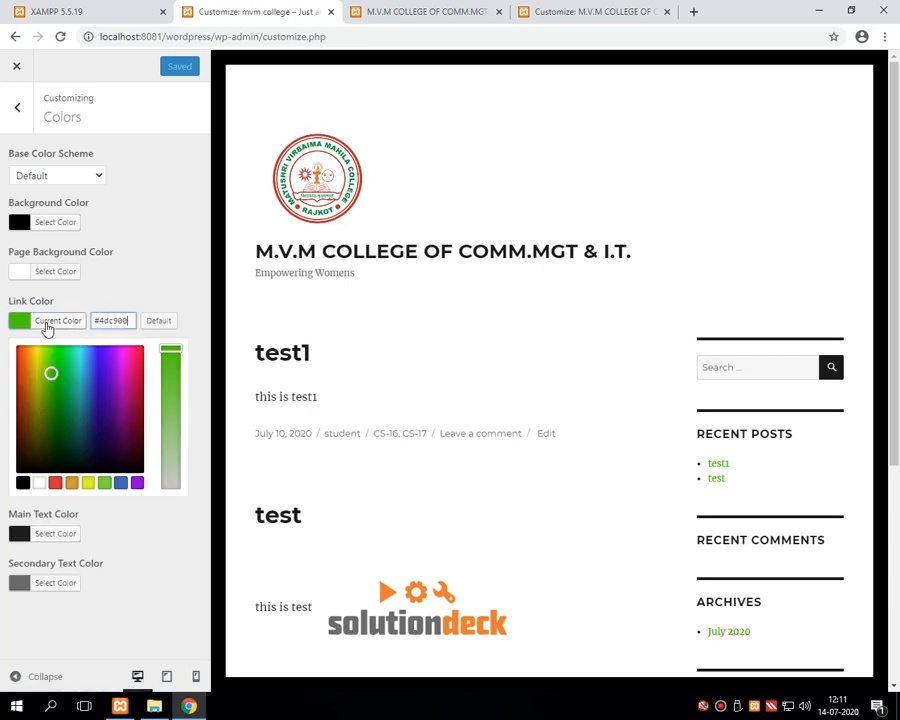
left_click(19, 374)
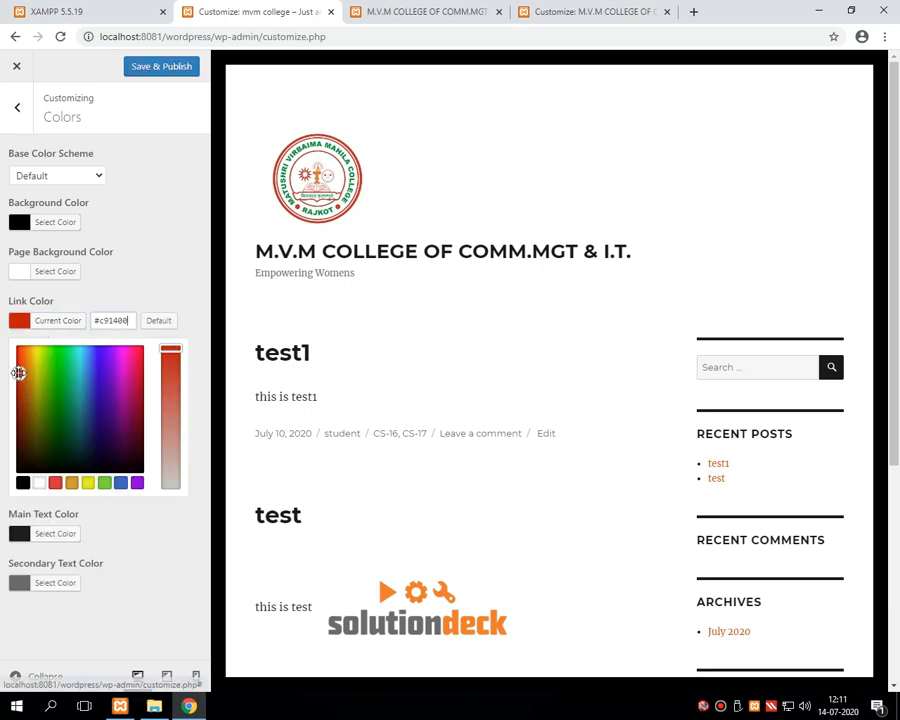
left_click(178, 68)
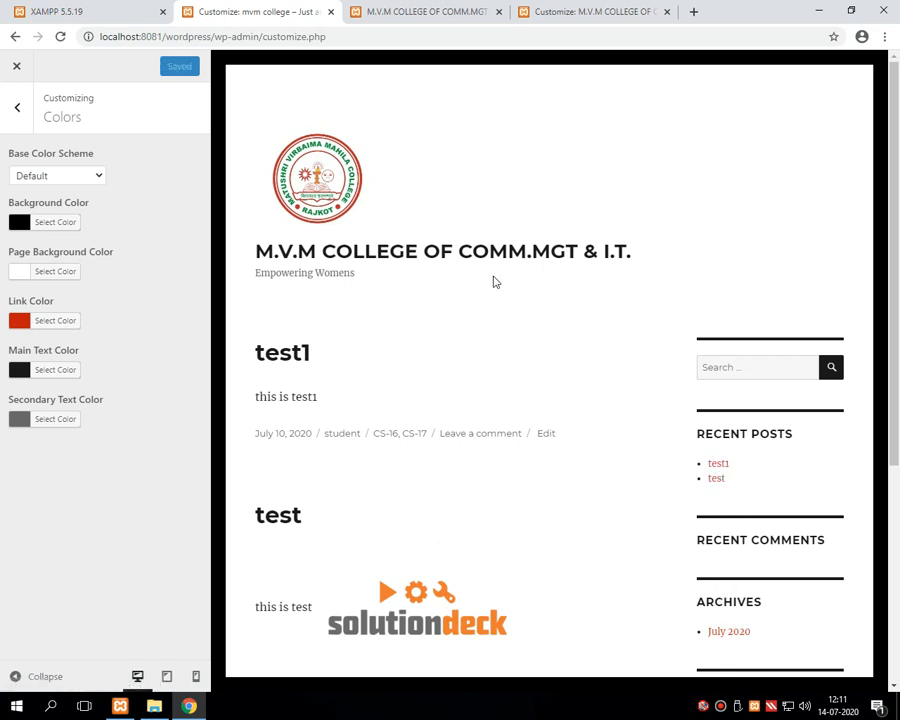
Step: Reload the live site and check the link color on the recent posts, archives, categories and meta links
left_click(381, 13)
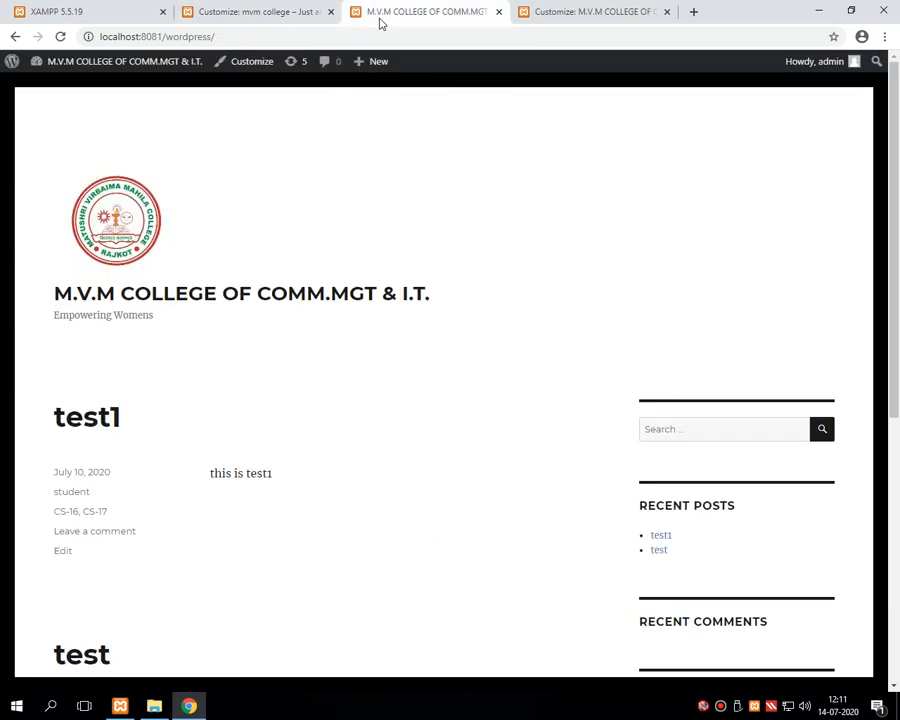
key("F5")
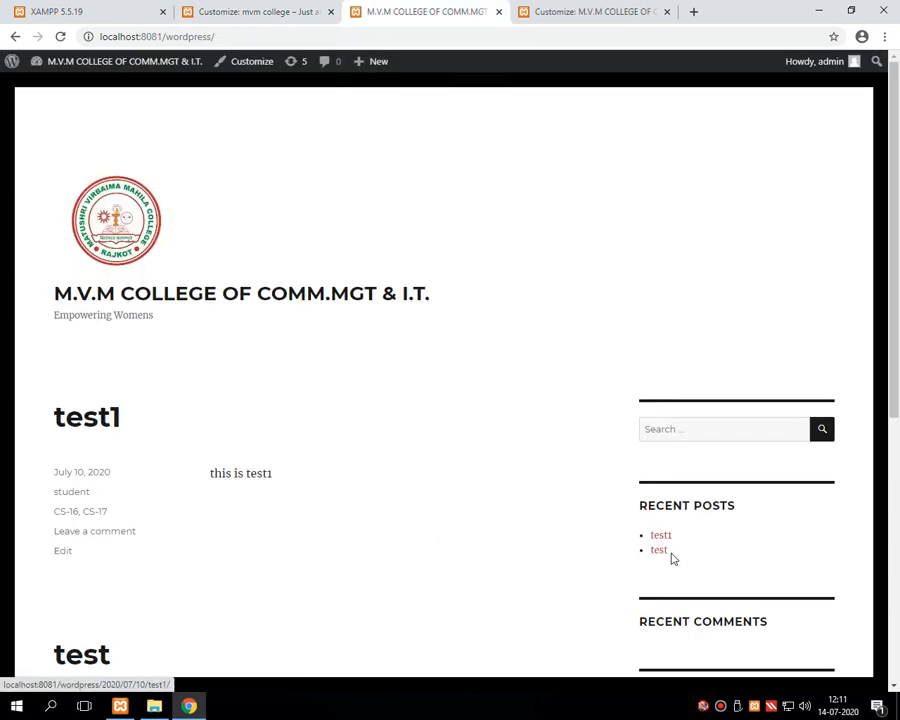
scroll(665, 555, "down", 2)
scroll(672, 520, "down", 2)
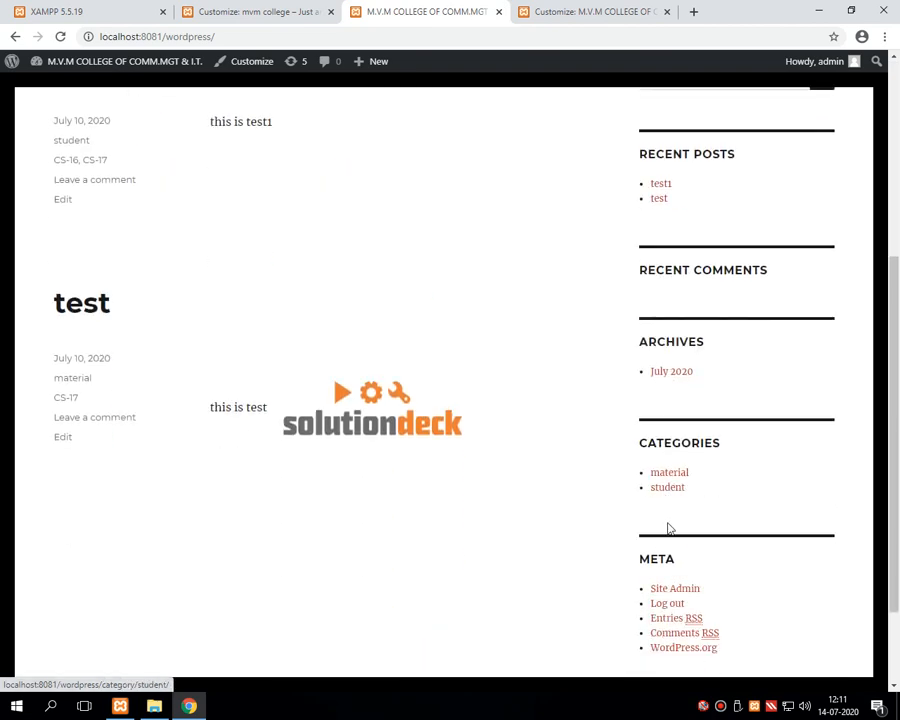
scroll(666, 524, "down", 1)
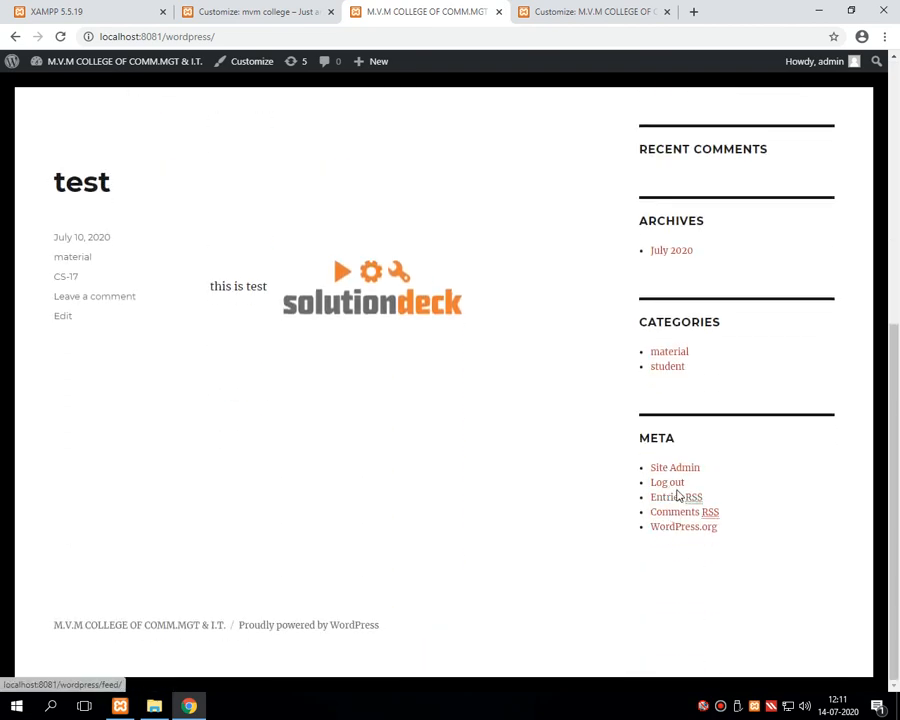
scroll(674, 488, "up", 3)
scroll(676, 480, "up", 2)
Step: Change the Link Color to a dark green in the customizer's Colors settings and publish the change
left_click(292, 8)
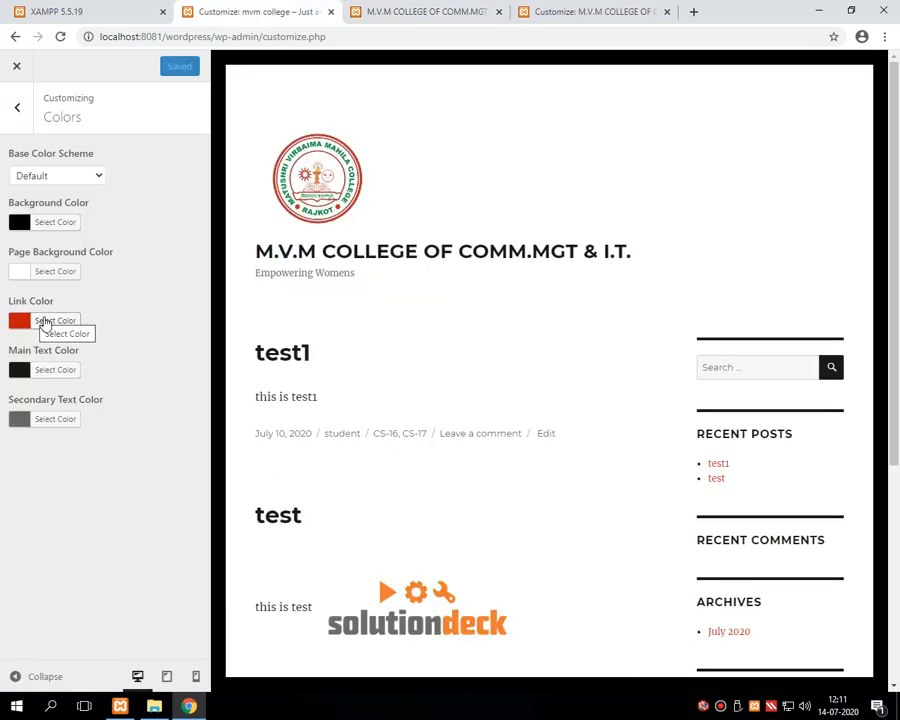
left_click(44, 325)
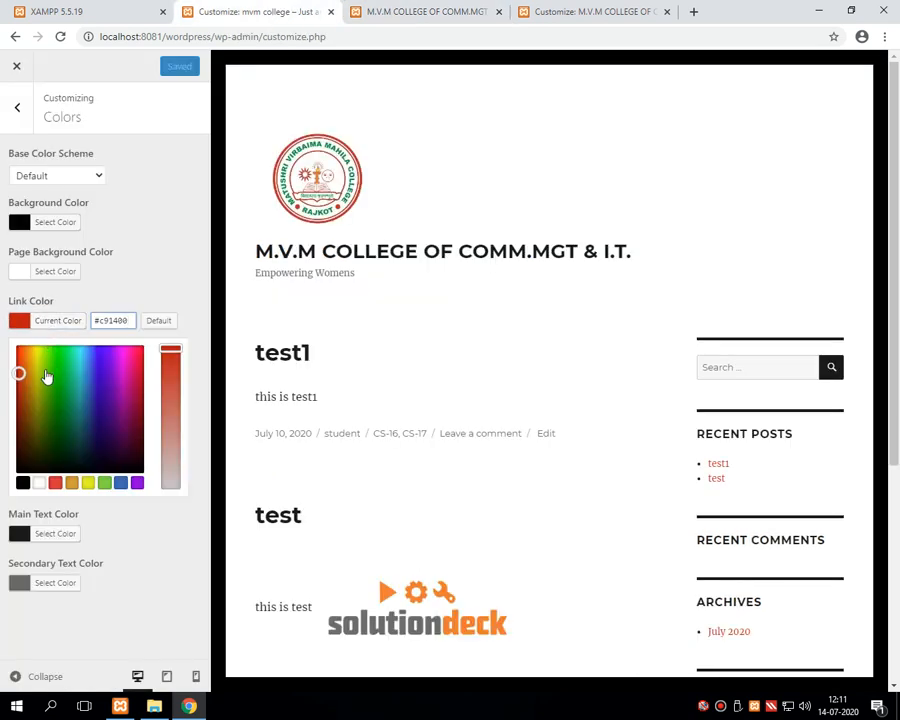
left_click(71, 370)
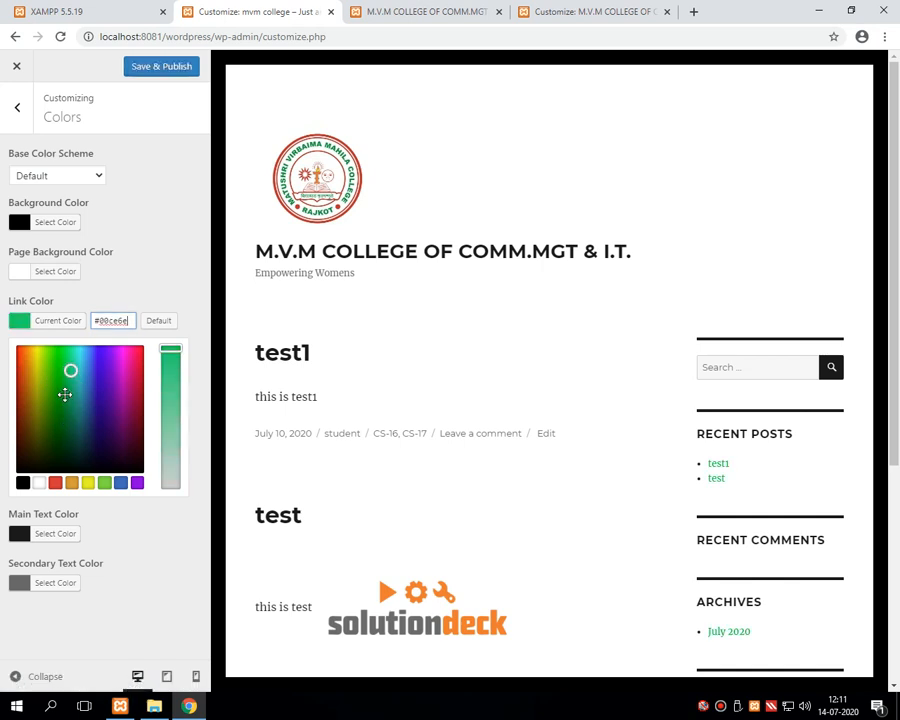
left_click(65, 395)
left_click(140, 69)
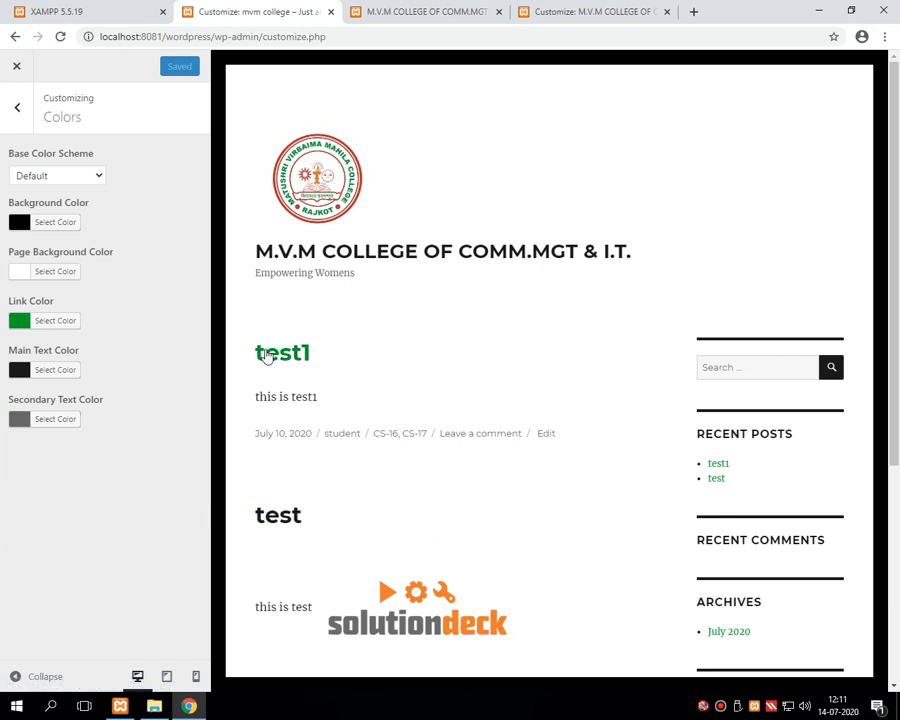
Step: Set the Main Text Color to the red preset #dd3333 and publish the change
left_click(57, 371)
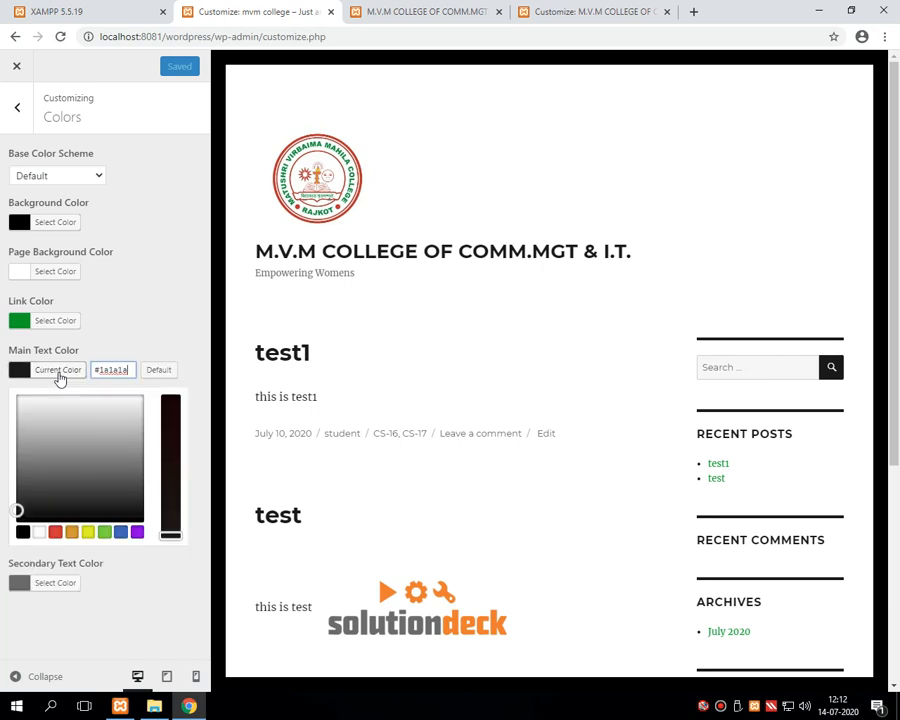
left_click(56, 532)
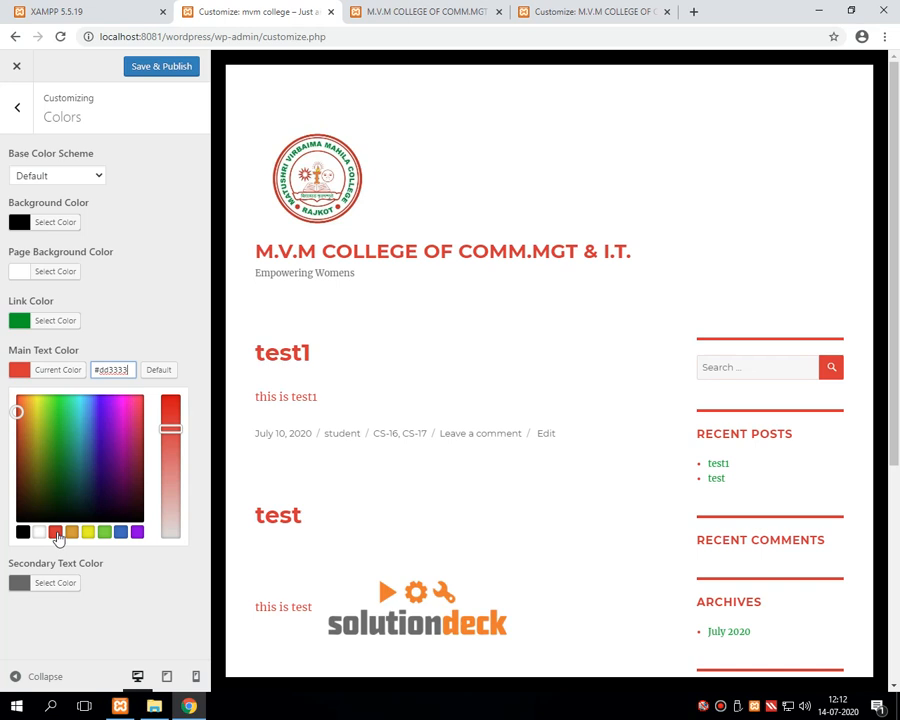
left_click(154, 70)
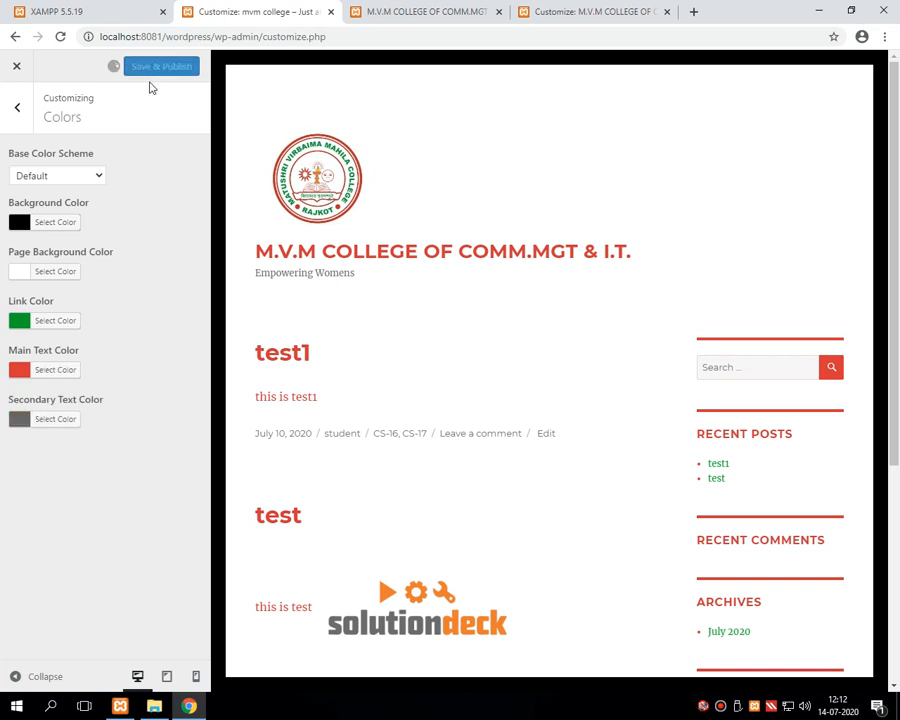
Step: Reload the live site and check the main text color on the headings and post text
left_click(414, 16)
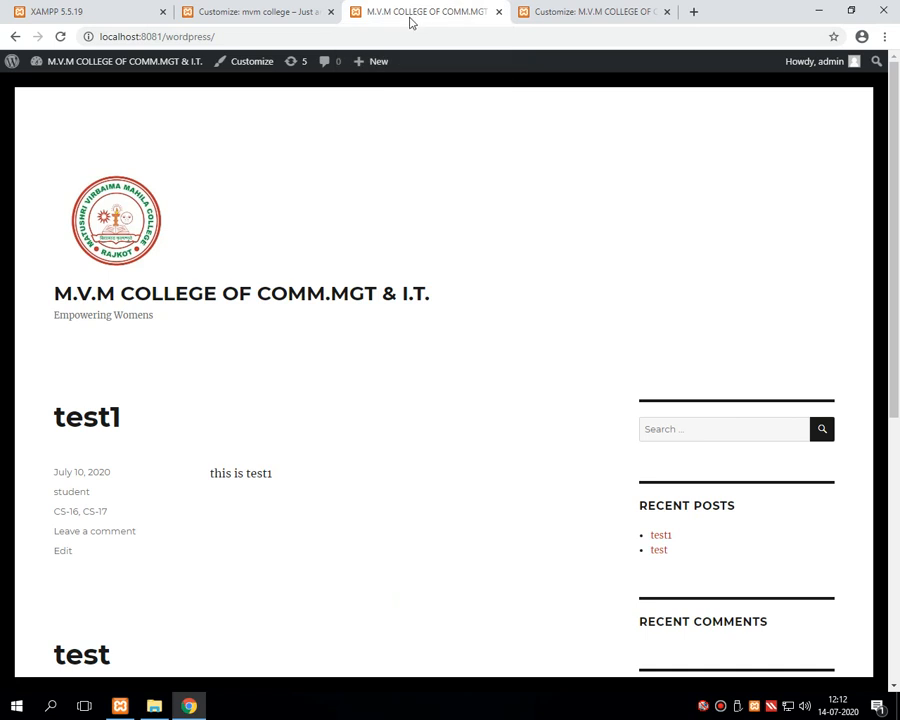
key("F5")
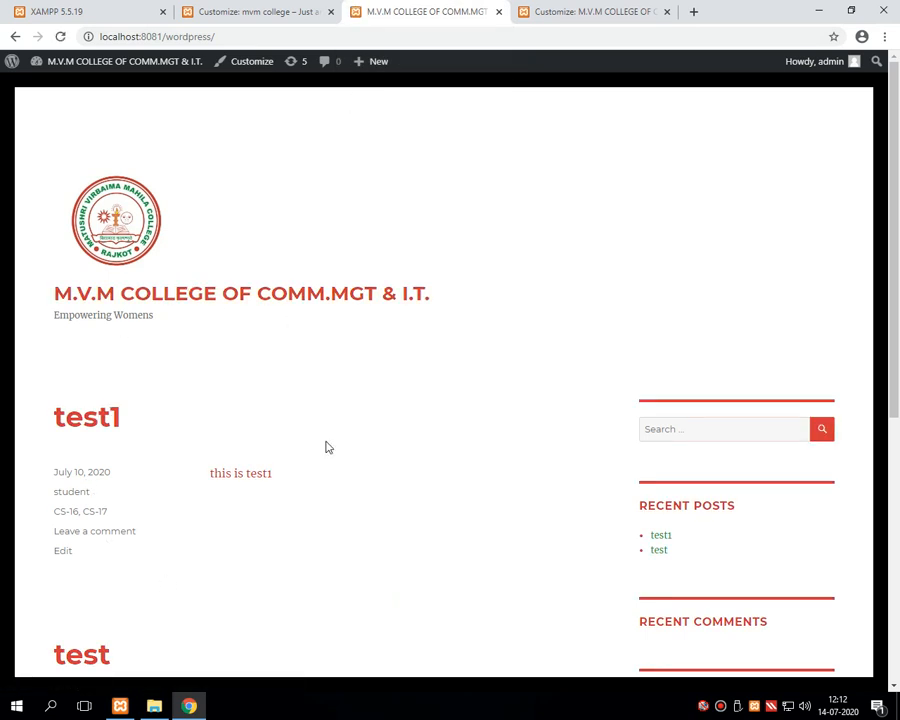
scroll(204, 462, "down", 5)
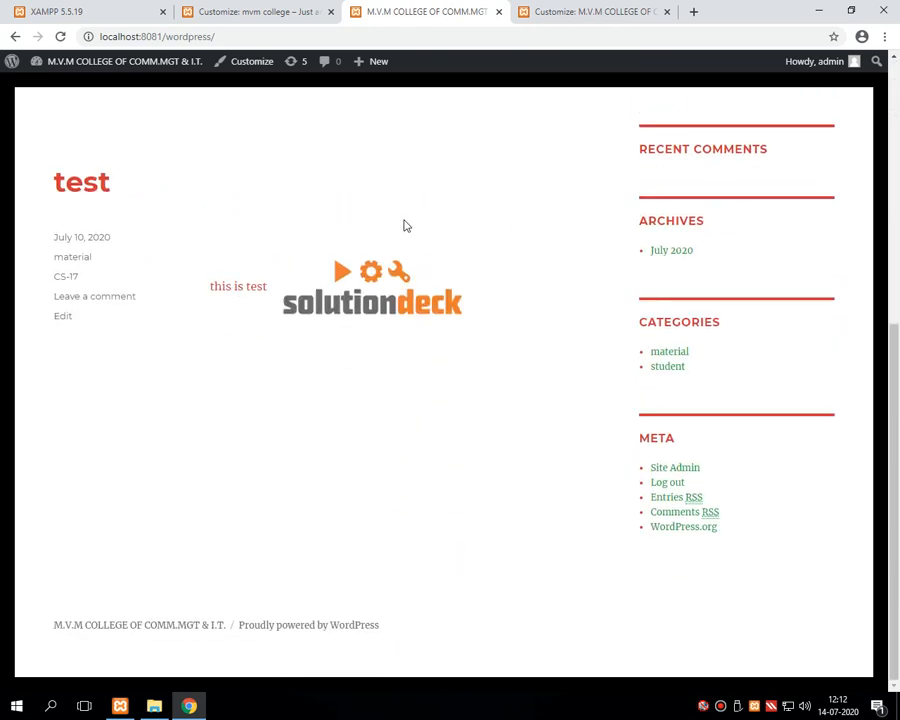
scroll(468, 243, "up", 5)
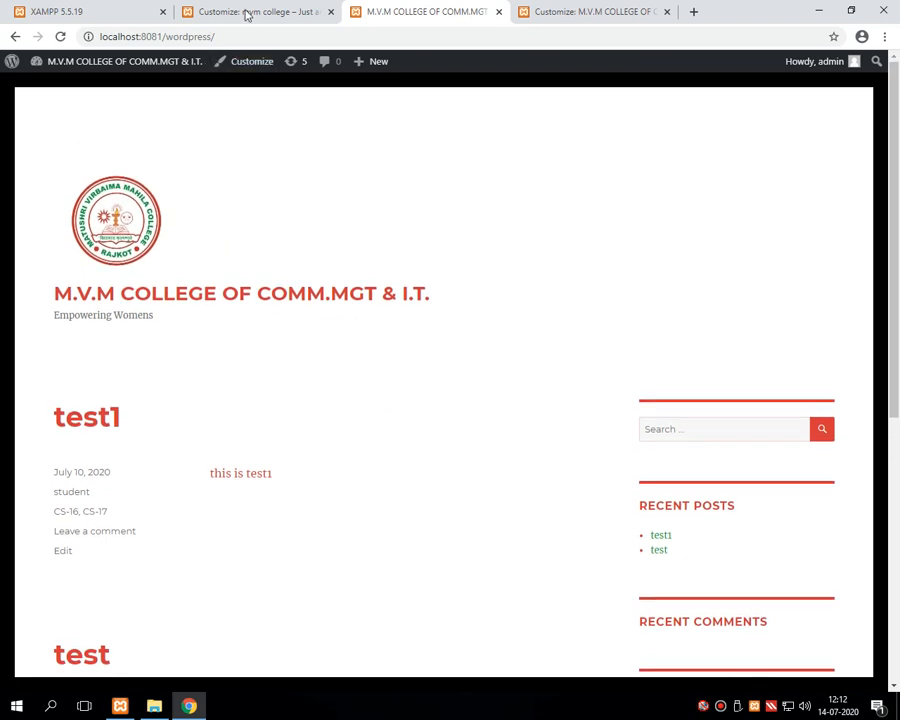
Step: Set the Secondary Text Color to the purple preset #8224e3 in the customizer and publish the change
left_click(250, 12)
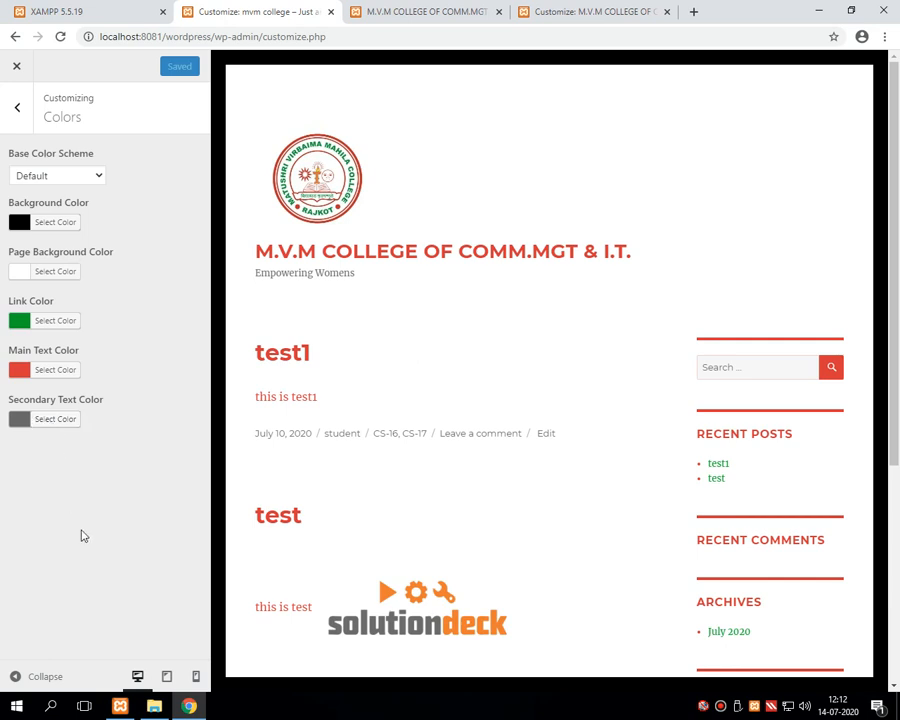
left_click(65, 421)
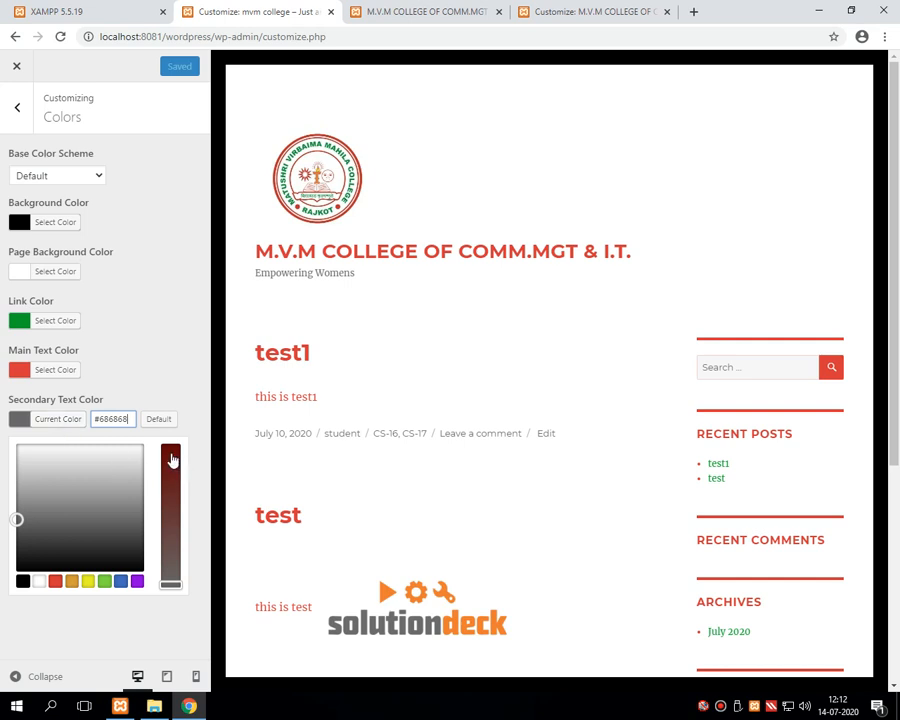
left_click(138, 584)
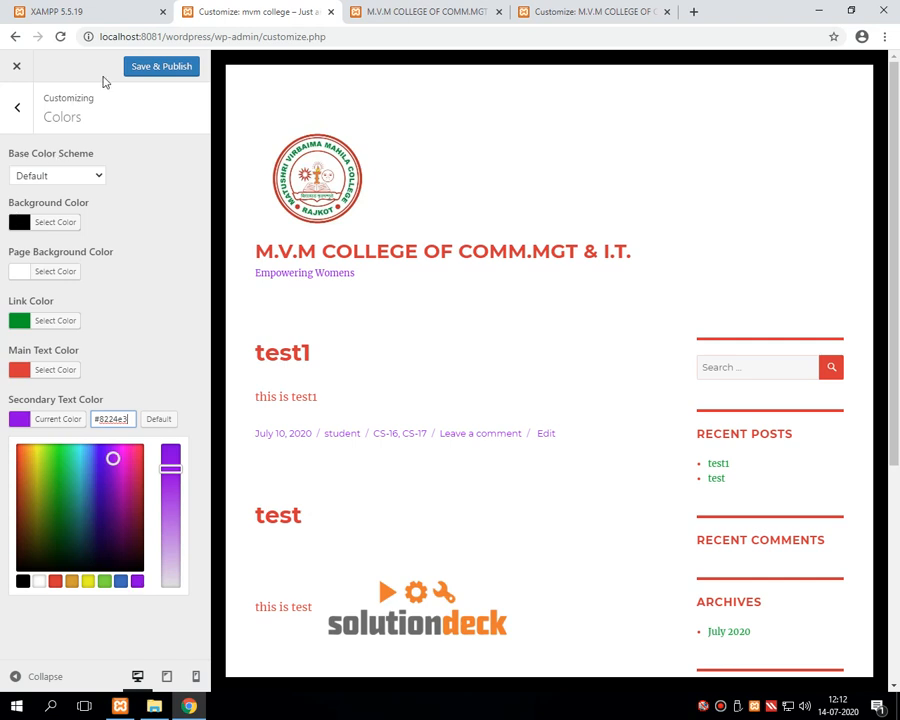
left_click(178, 68)
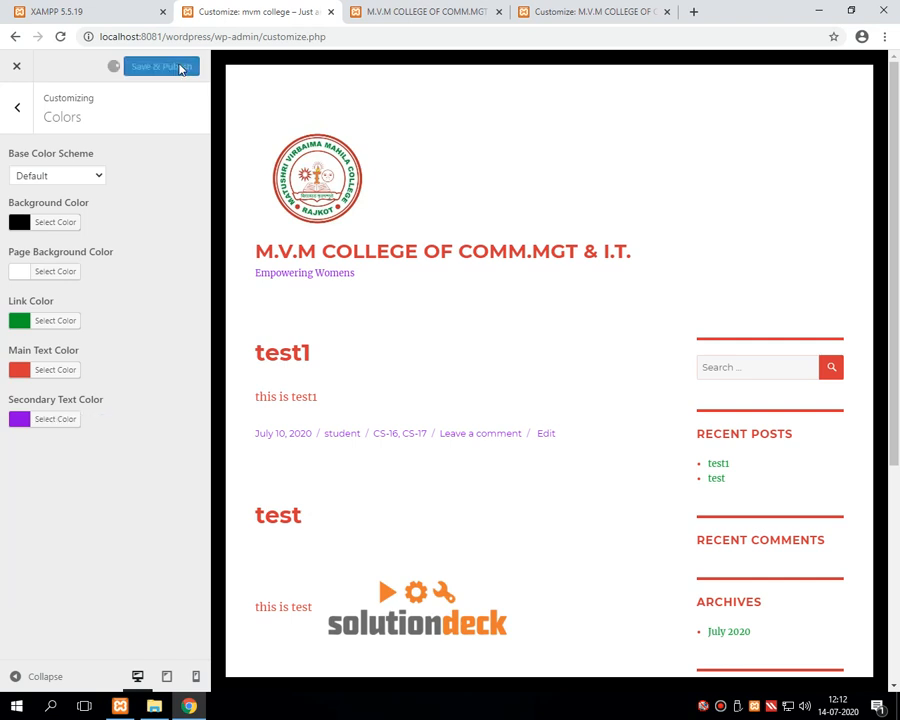
Step: Reload the live site and check the secondary text color on the tagline and post details
left_click(404, 14)
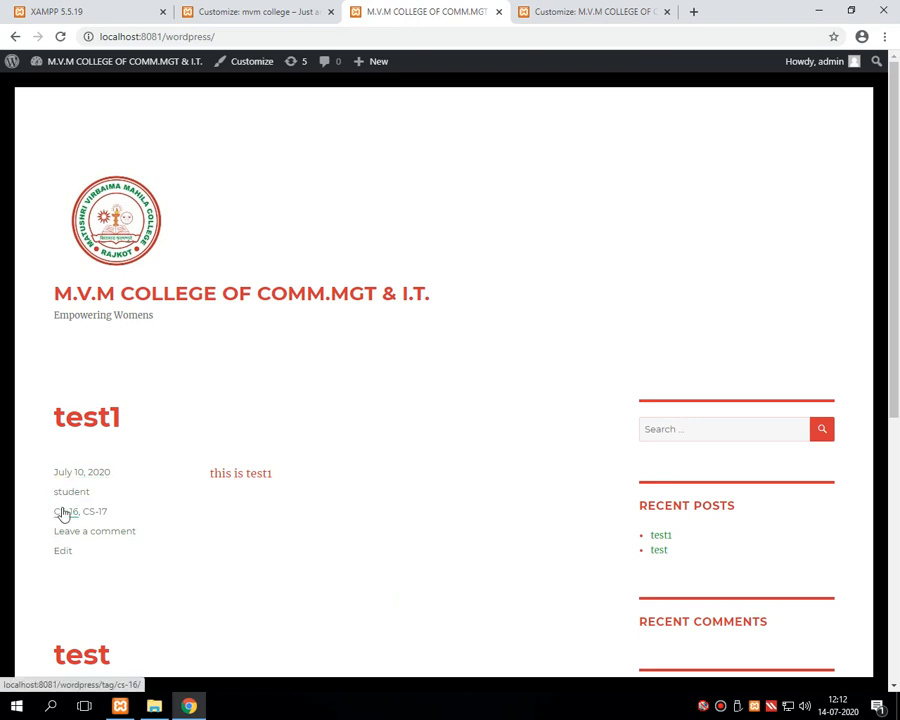
left_click(62, 512)
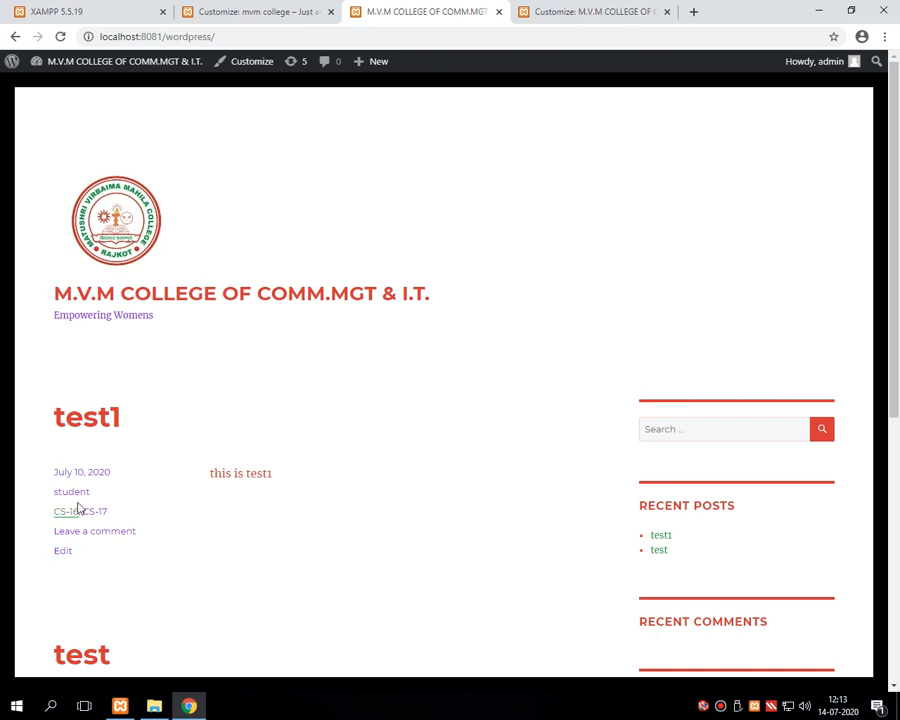
scroll(80, 508, "down", 4)
scroll(80, 505, "up", 3)
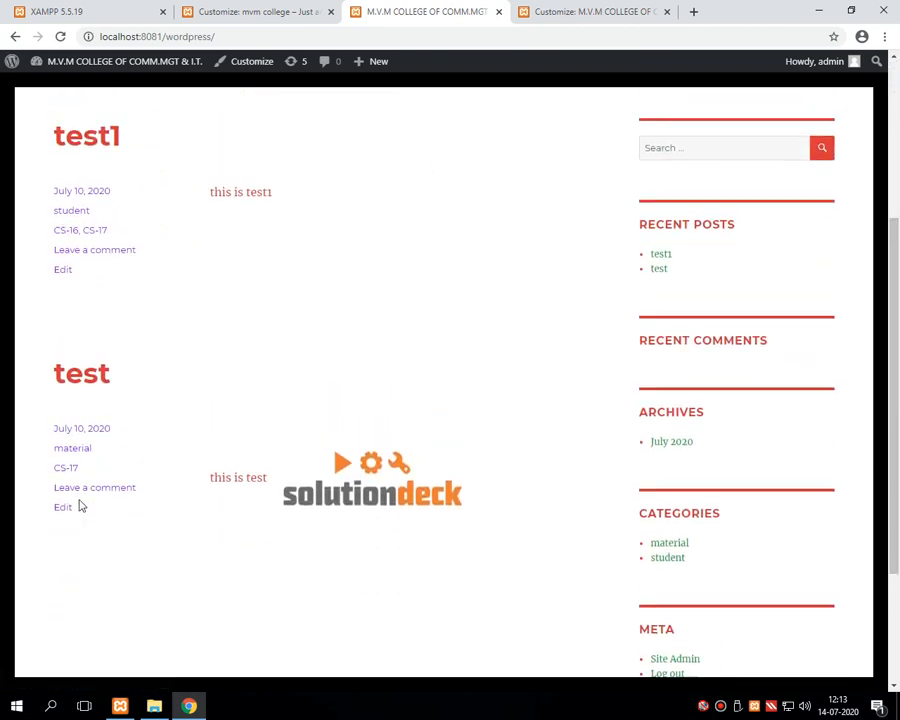
Step: Return to the customizer, leave the Colors settings and open the Header Image settings
left_click(262, 10)
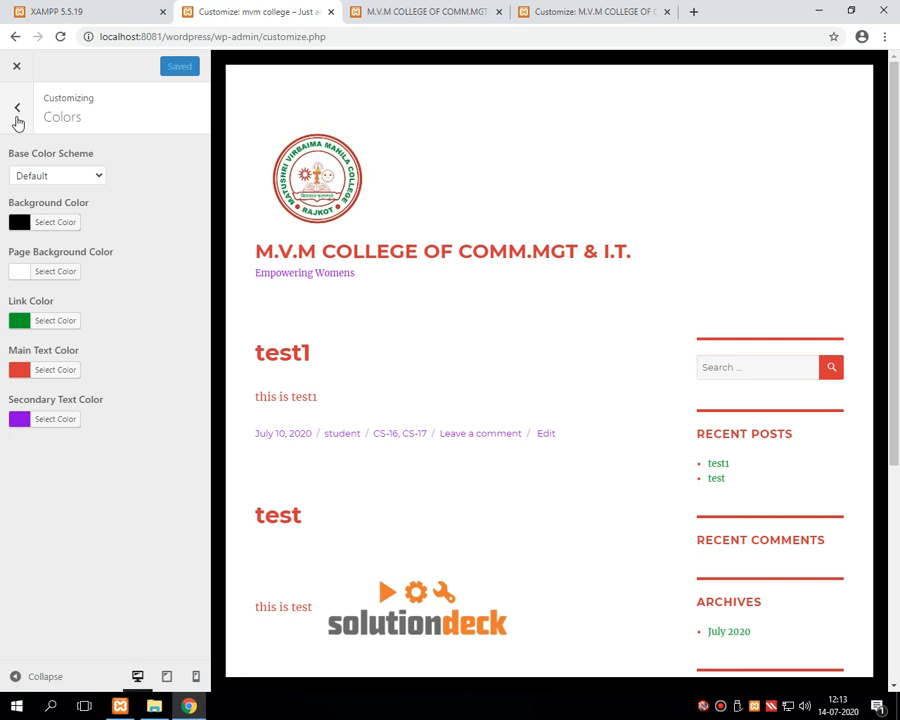
left_click(17, 110)
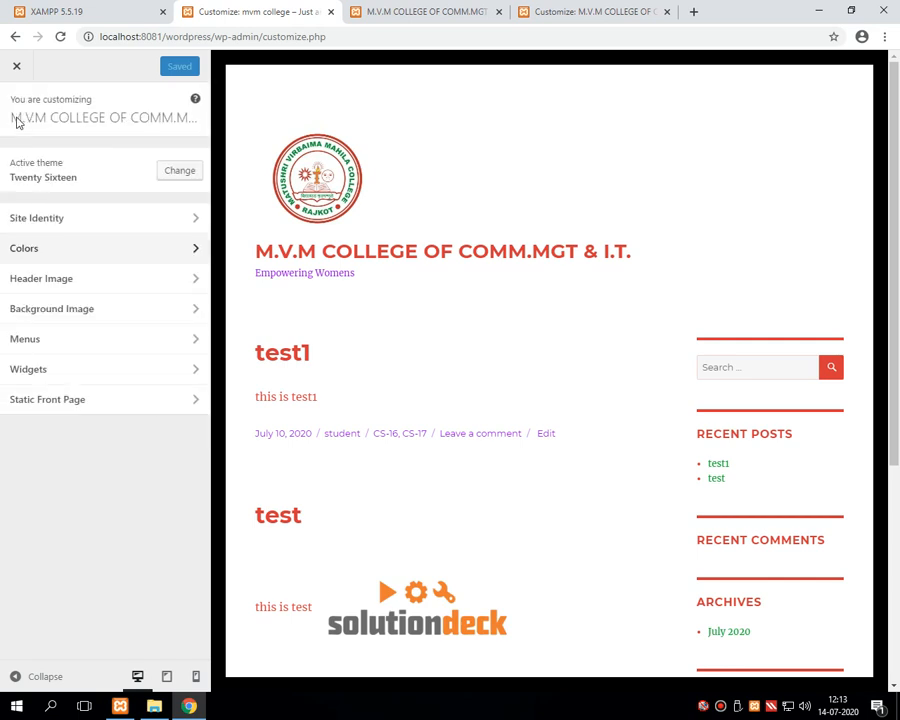
left_click(53, 285)
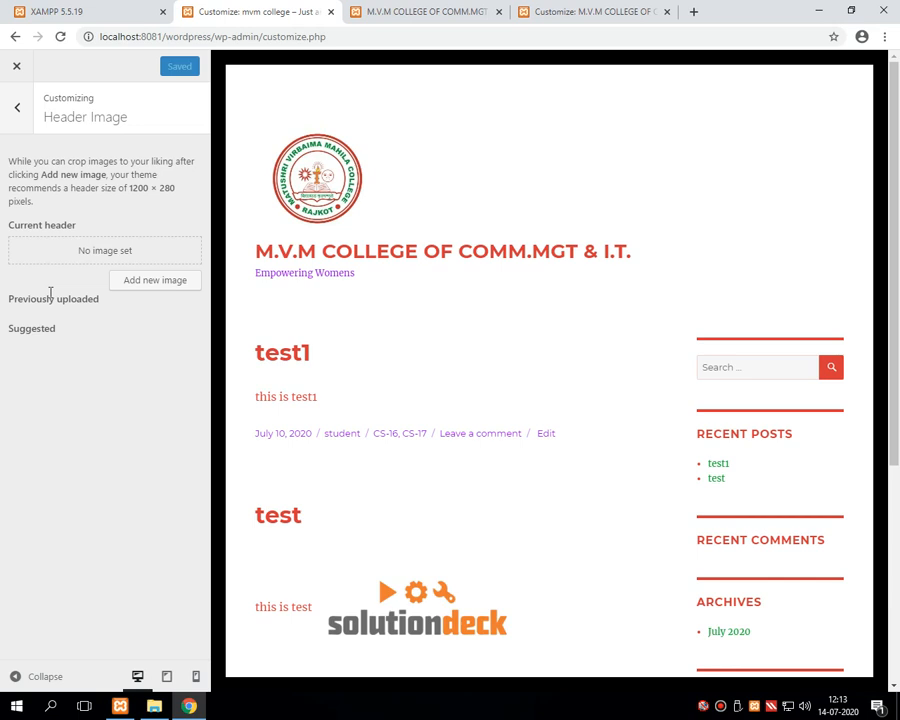
Step: Open the college website mvmcollegerajkot.com in a new browser tab
left_click(692, 12)
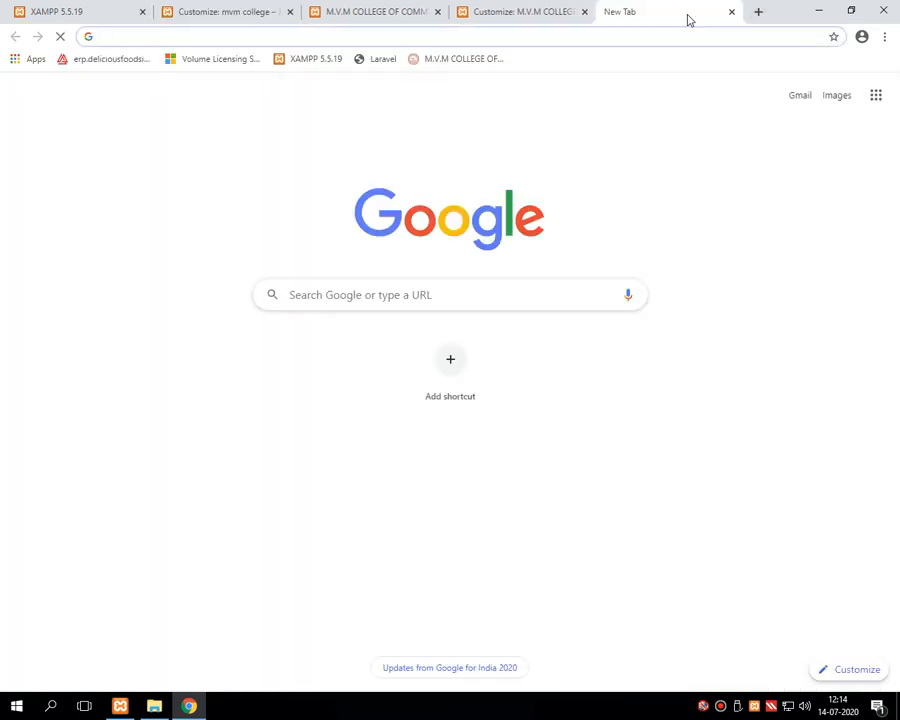
type("mvm")
key("Return")
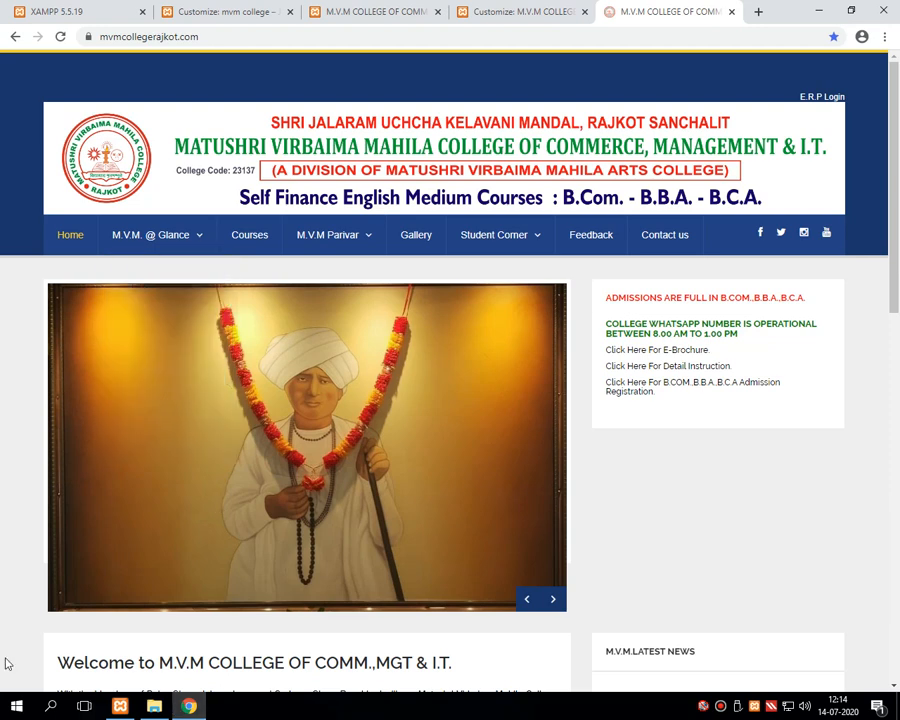
Step: Search Windows for mspaint, launch Paint, and paste the screenshot of the college website onto the blank canvas
left_click(43, 712)
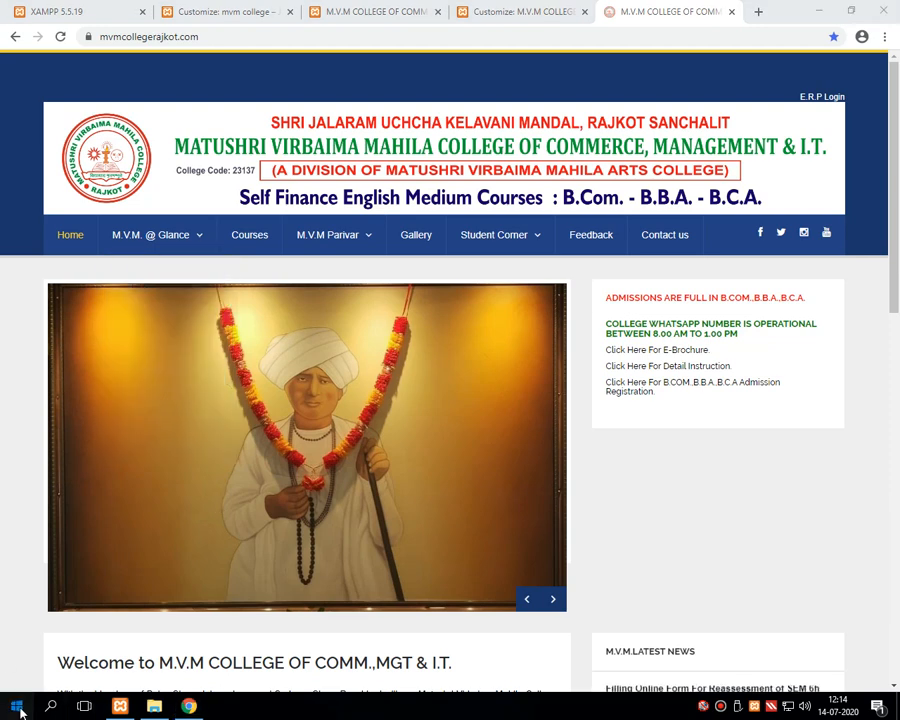
left_click(18, 710)
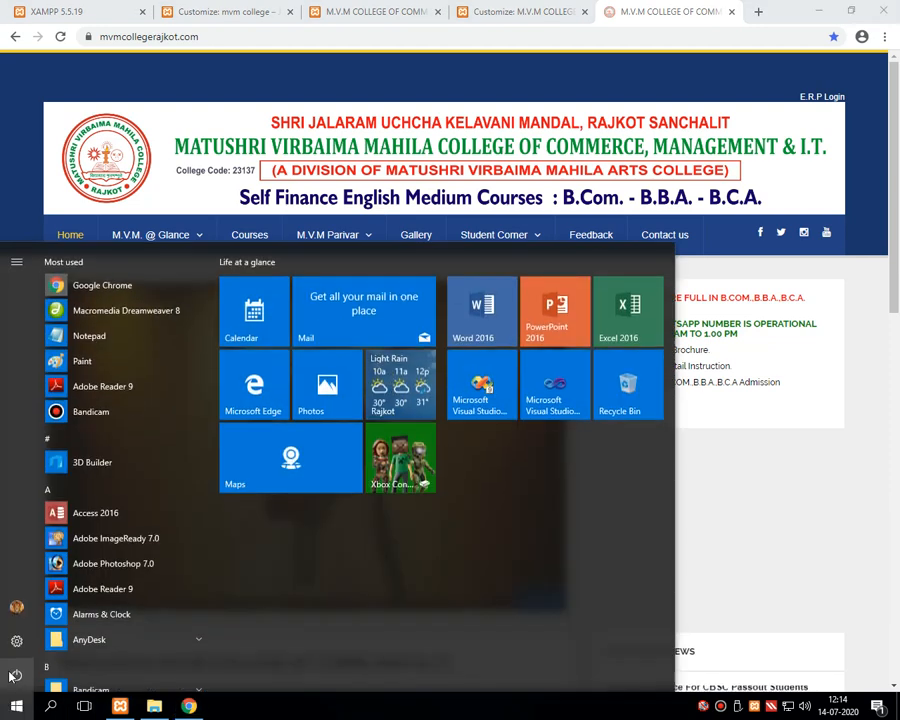
key("super+s")
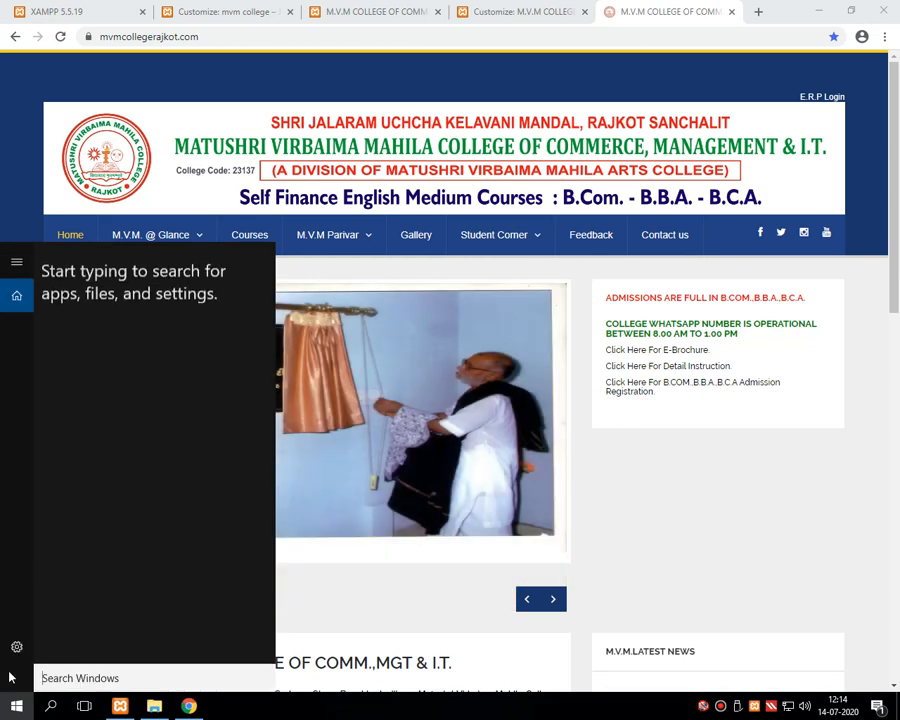
type("pant")
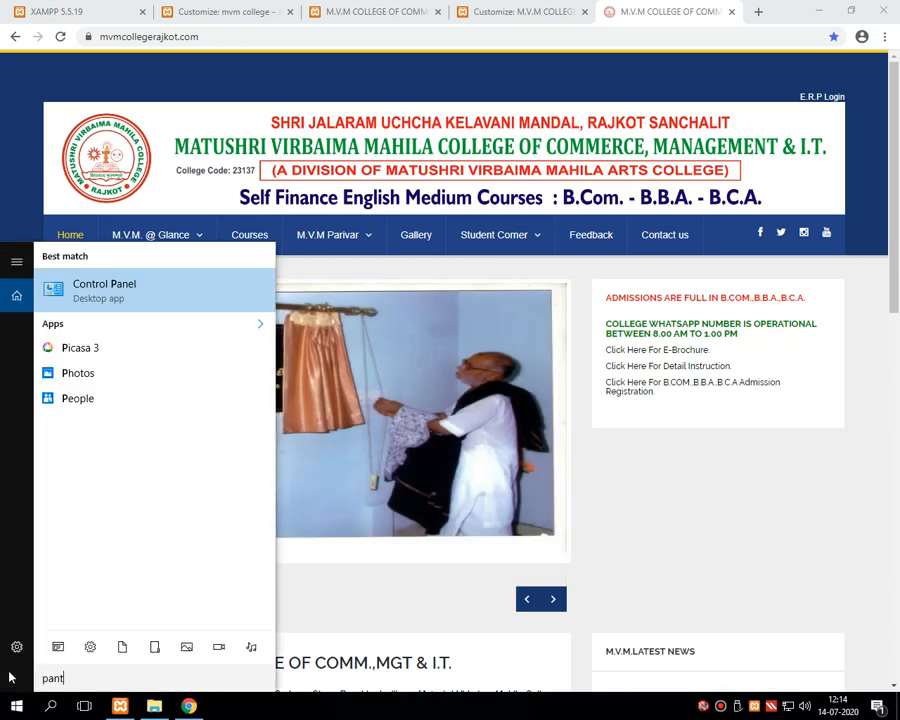
key("BackSpace")
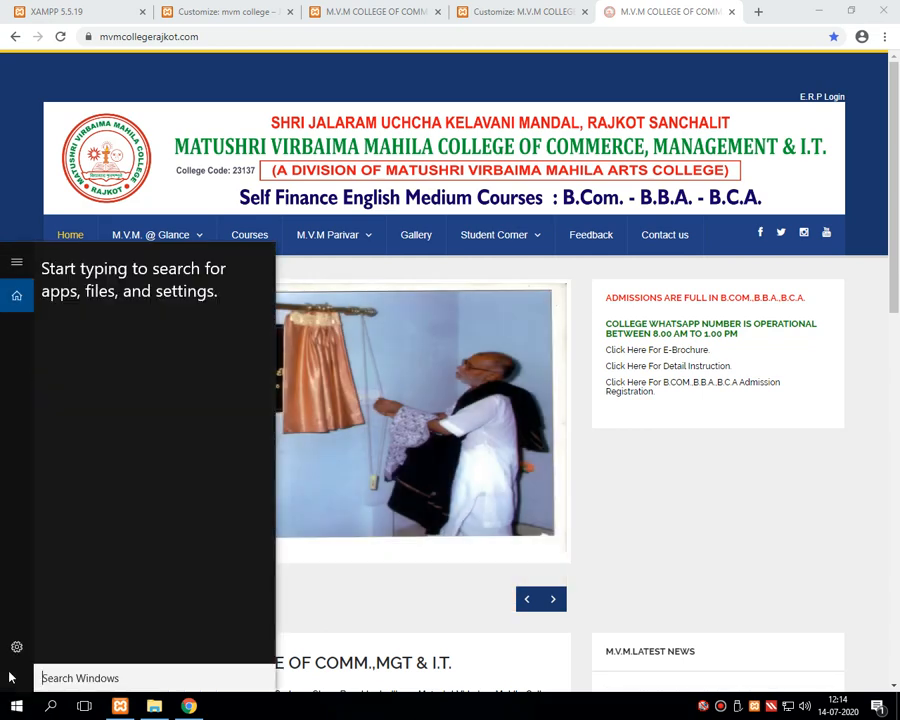
type("mspaint")
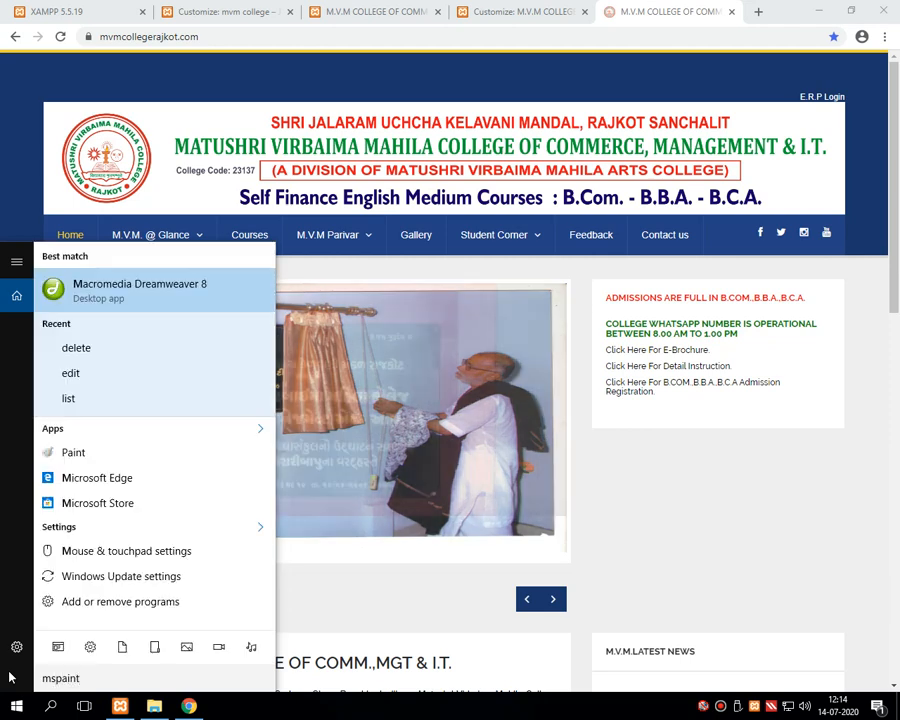
key("Return")
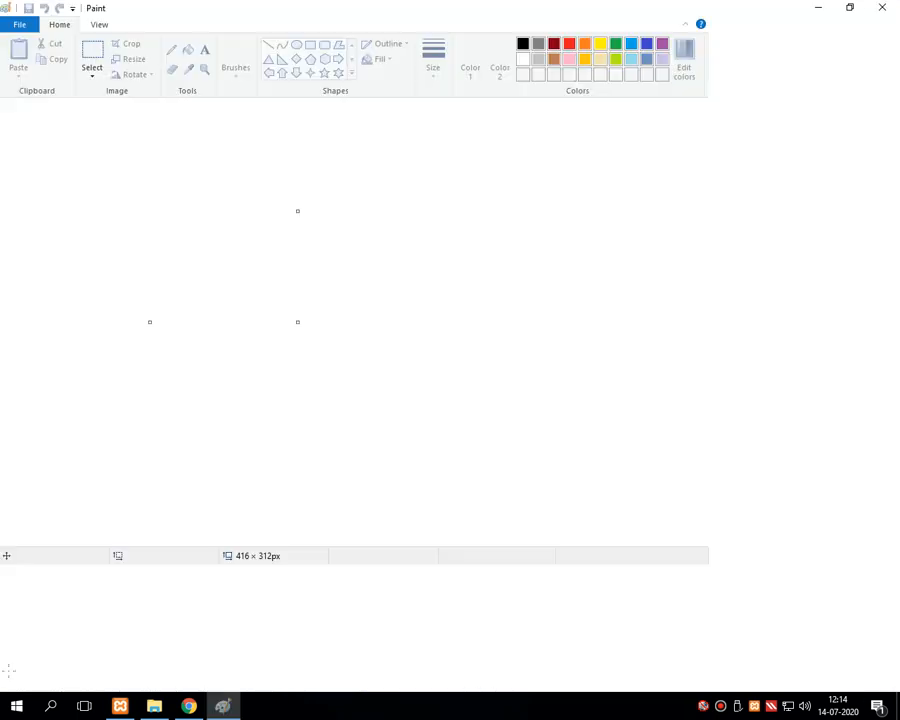
key("ctrl+v")
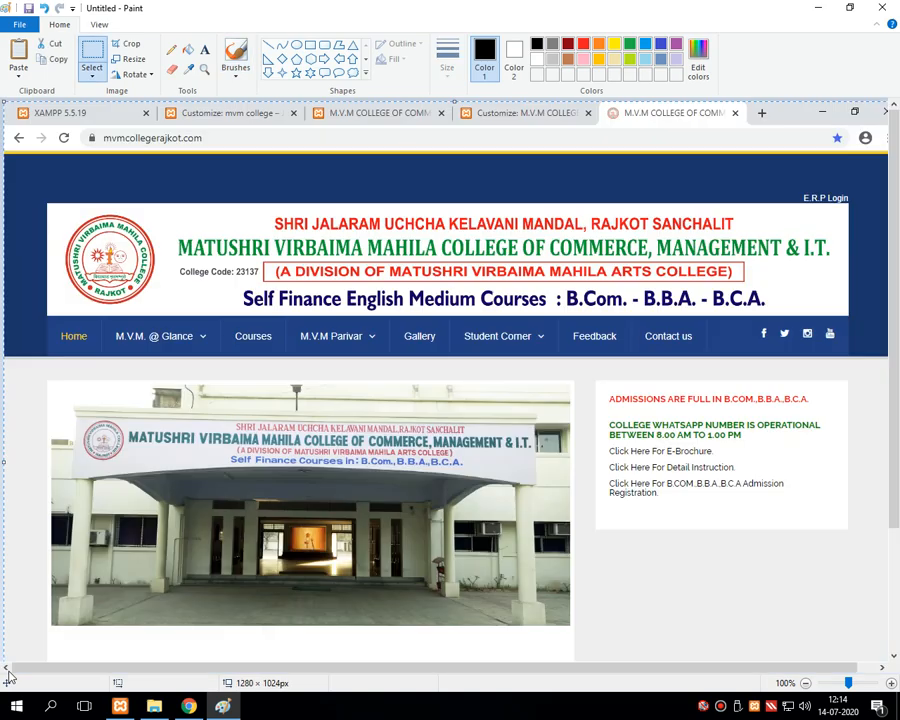
Step: Crop the pasted screenshot to the college banner and trim its dark side edges, leaving about 1134 × 160 px
left_click(96, 50)
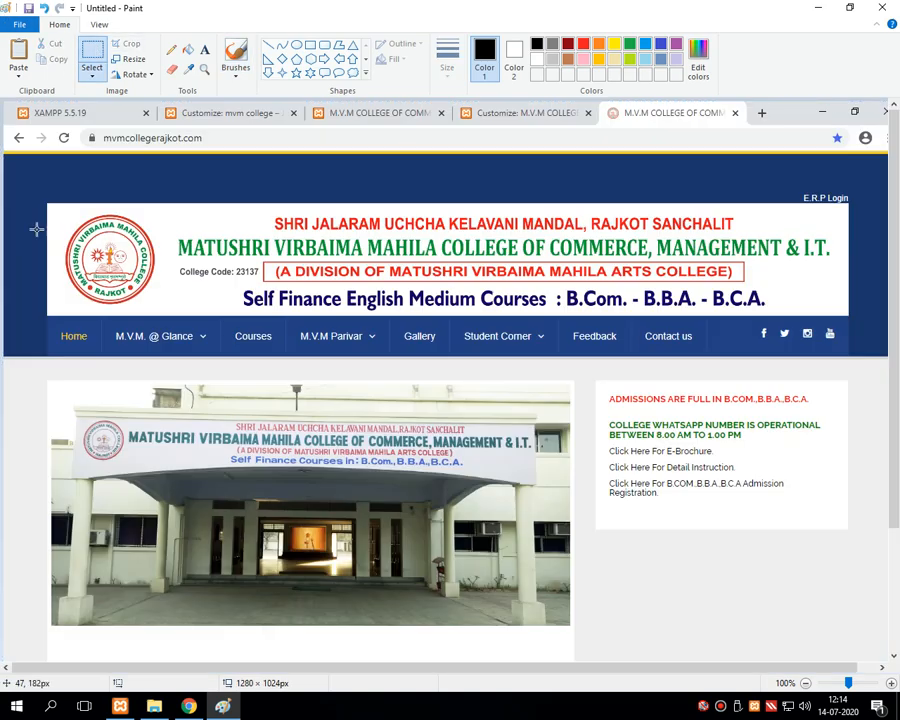
left_click_drag(47, 203, 850, 317)
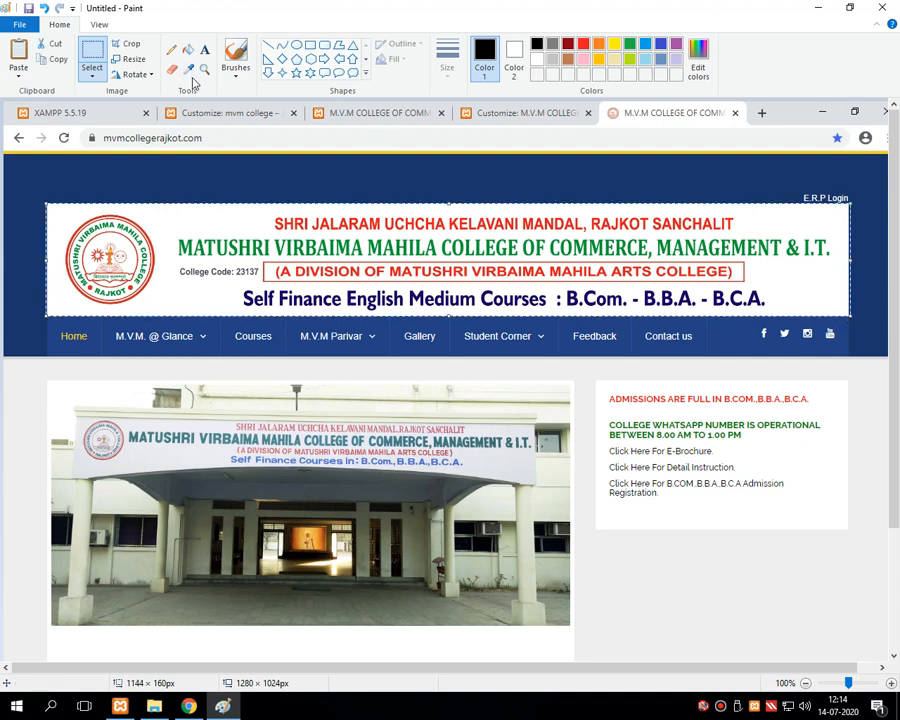
left_click(128, 45)
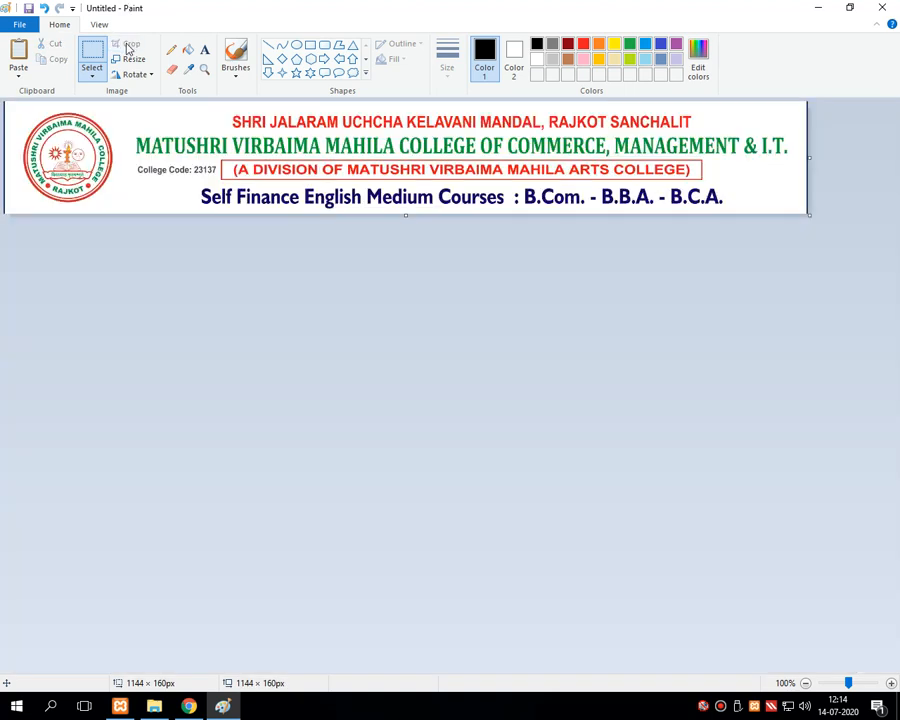
left_click_drag(8, 101, 805, 229)
left_click(125, 44)
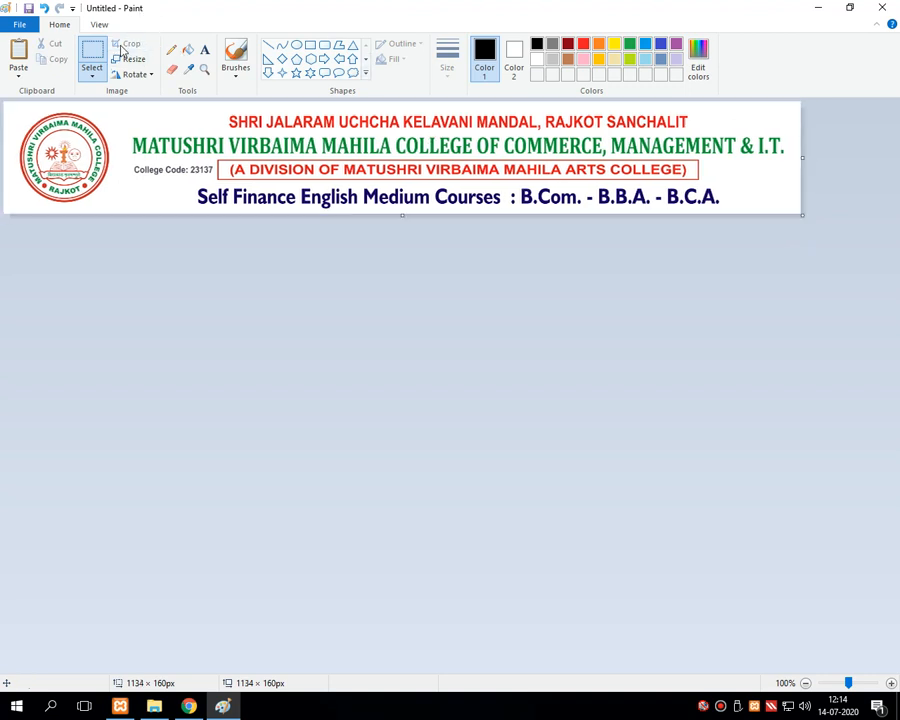
Step: Save the cropped banner to the Desktop as a JPEG file named w2
left_click(28, 8)
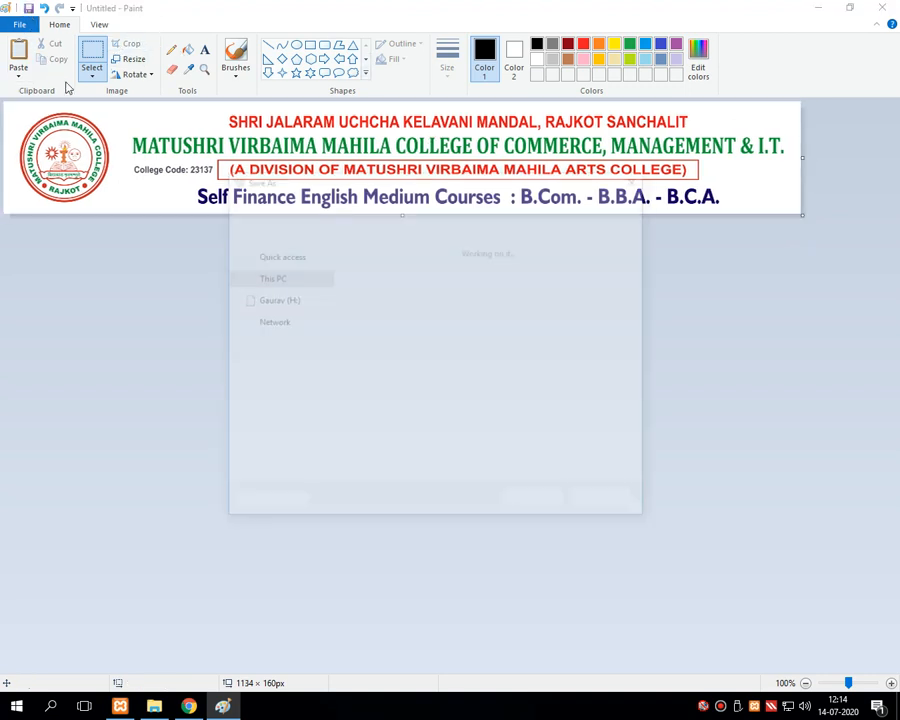
scroll(300, 300, "up", 5)
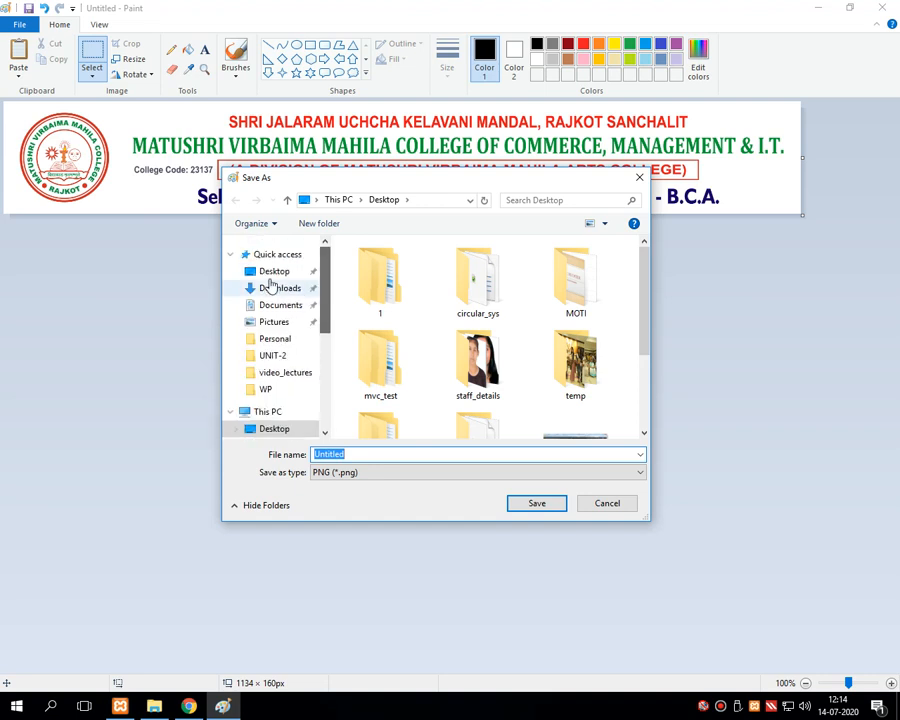
left_click(267, 273)
left_click(362, 474)
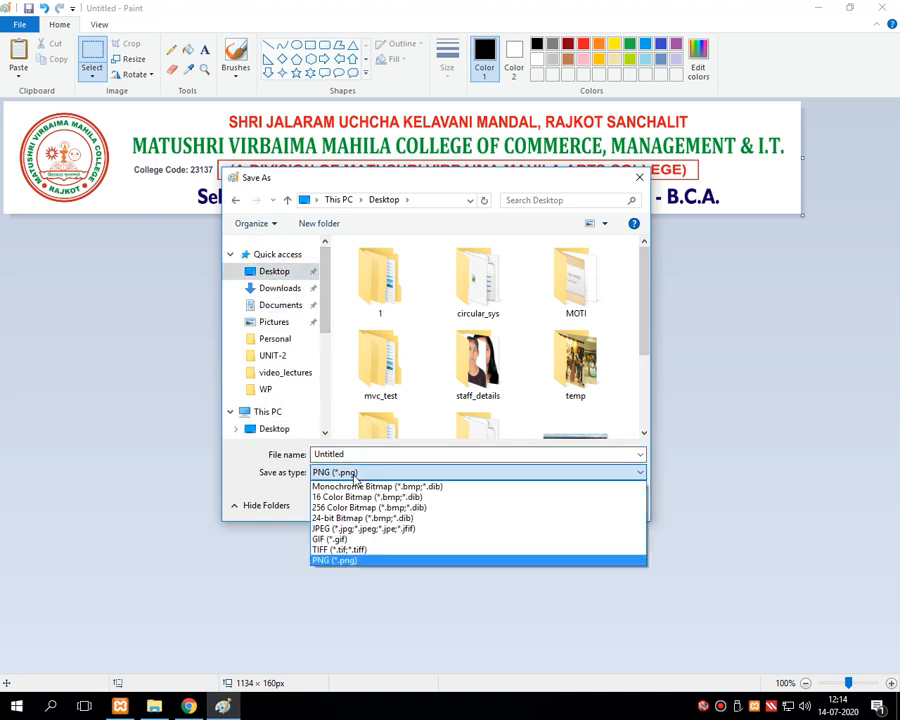
left_click(358, 530)
double_click(355, 454)
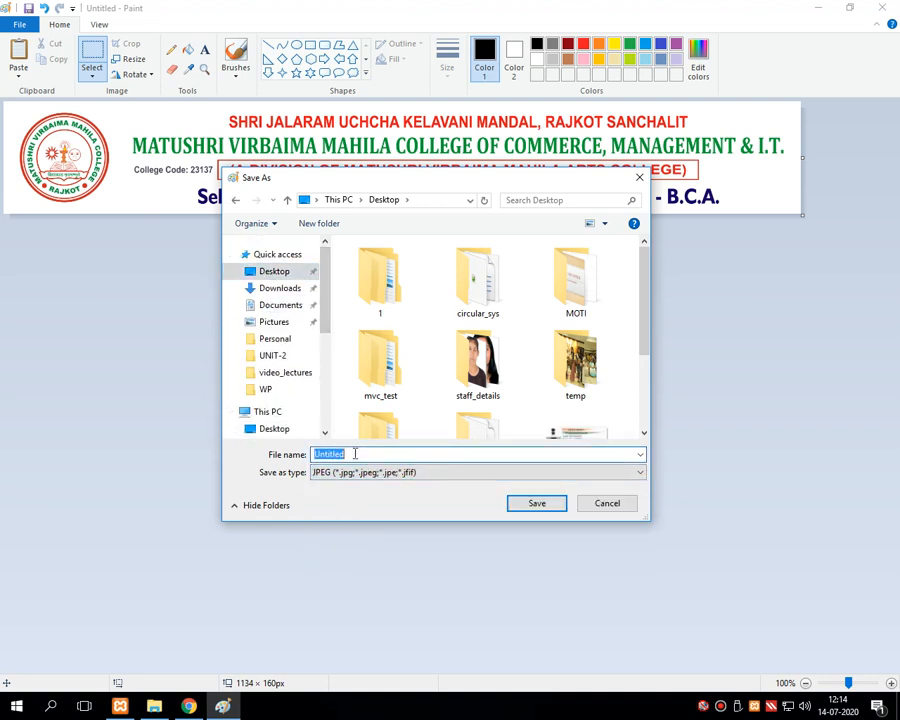
type("w2")
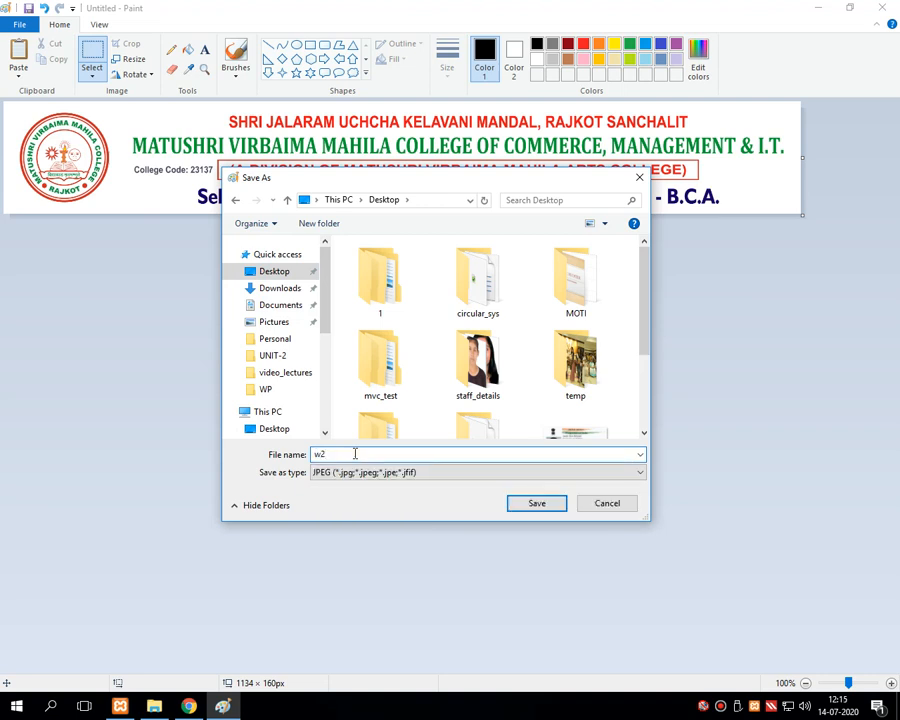
key("Return")
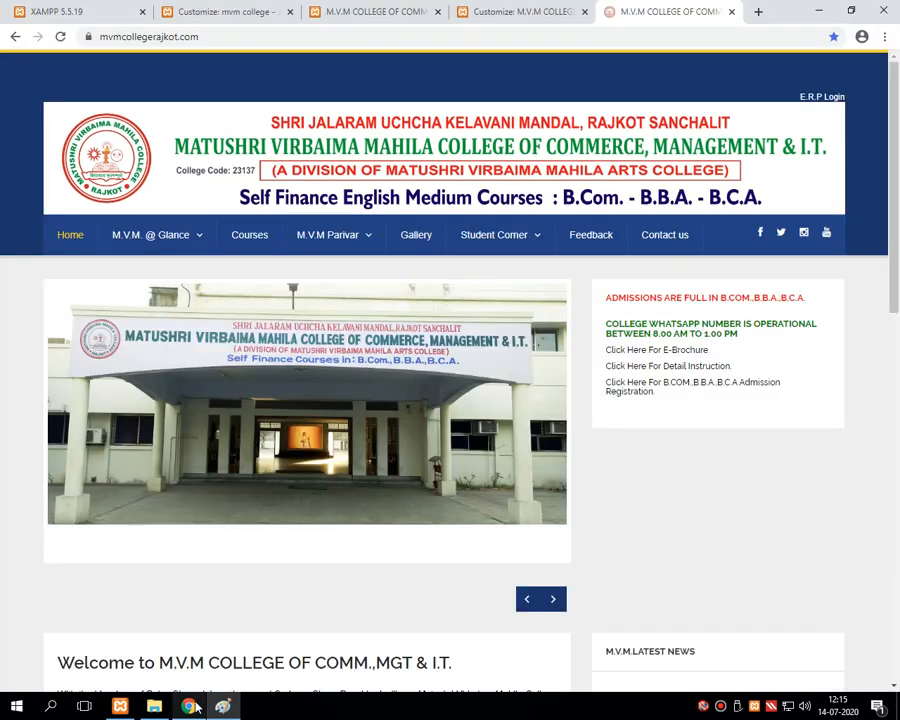
Step: Switch to the WordPress customizer in Chrome and start adding a new header image through file upload
left_click(188, 706)
left_click(263, 16)
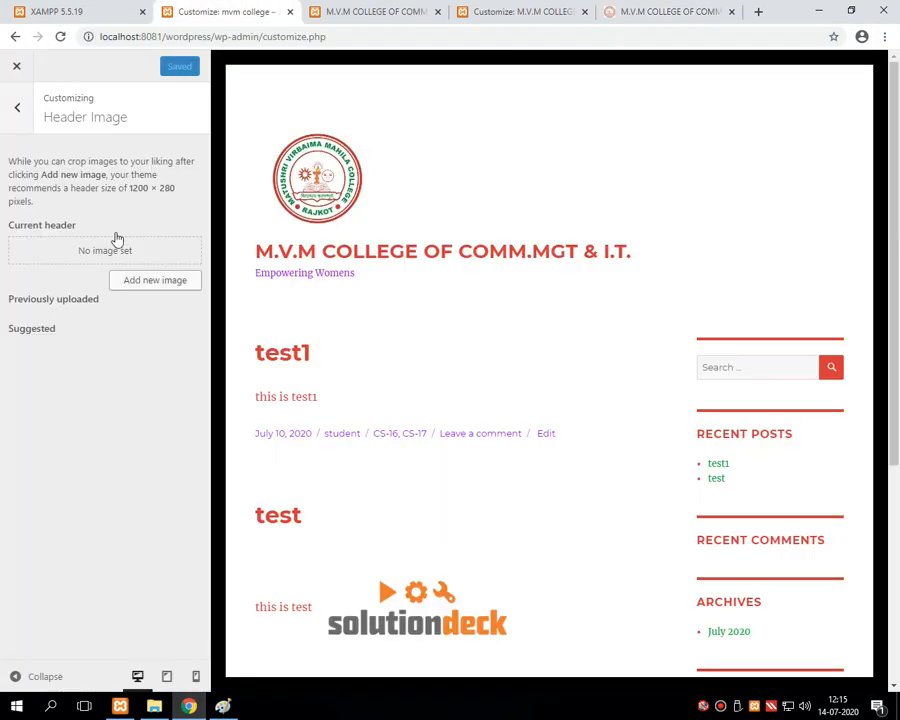
left_click(150, 284)
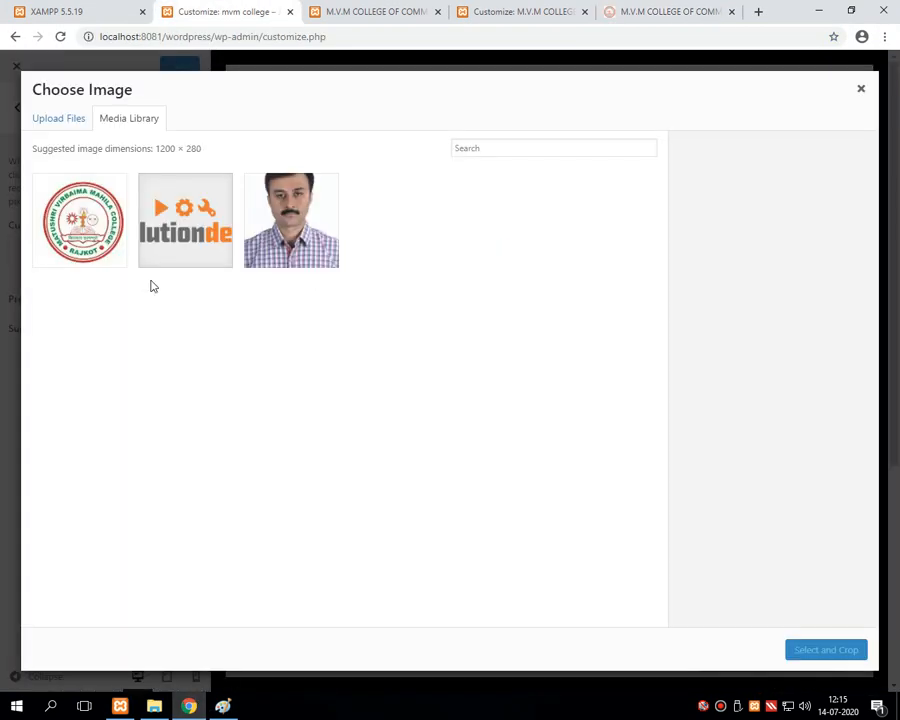
left_click(59, 122)
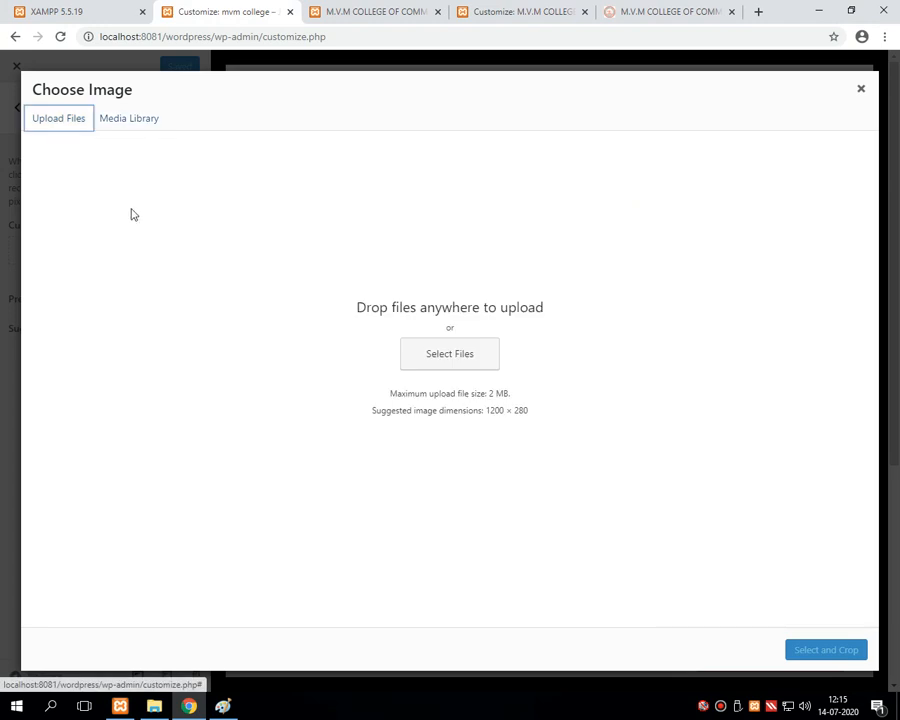
Step: Upload the w2 image from the Desktop to the media library
left_click(432, 352)
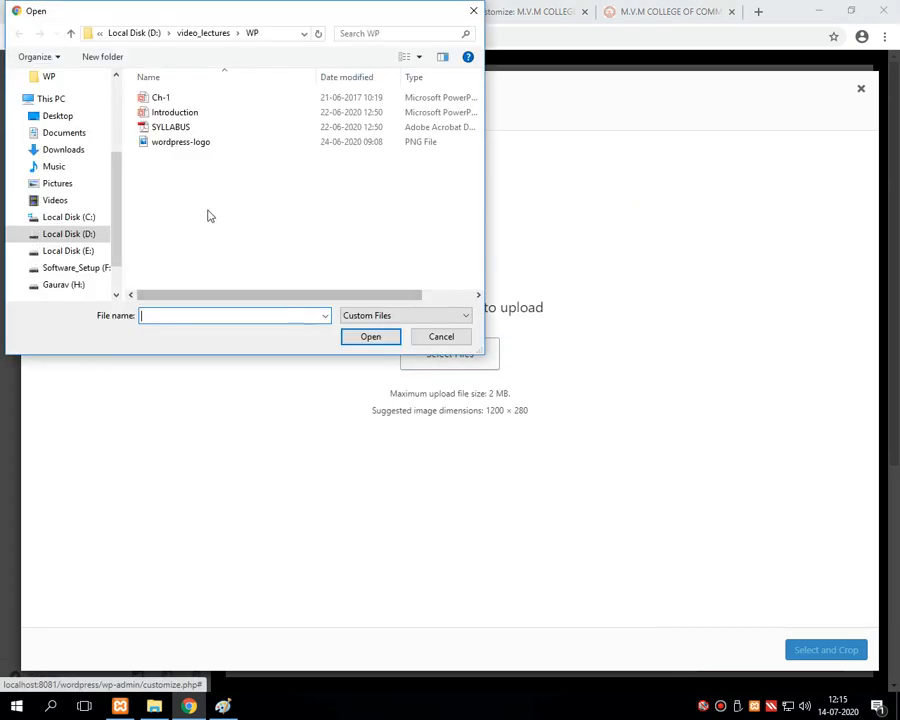
scroll(65, 153, "up", 3)
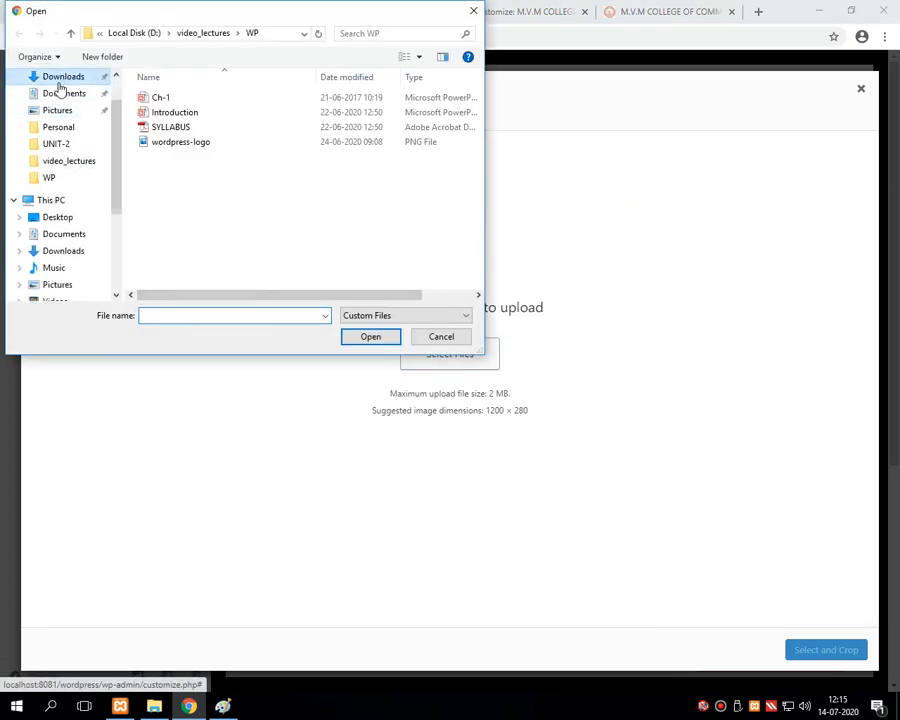
left_click(62, 77)
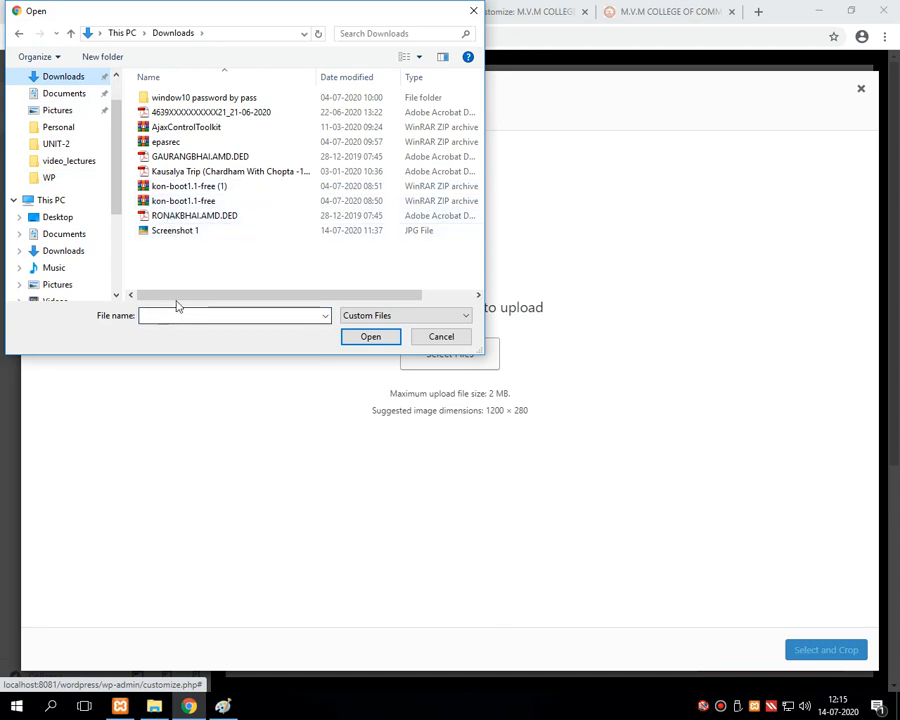
scroll(116, 139, "up", 1)
left_click(60, 105)
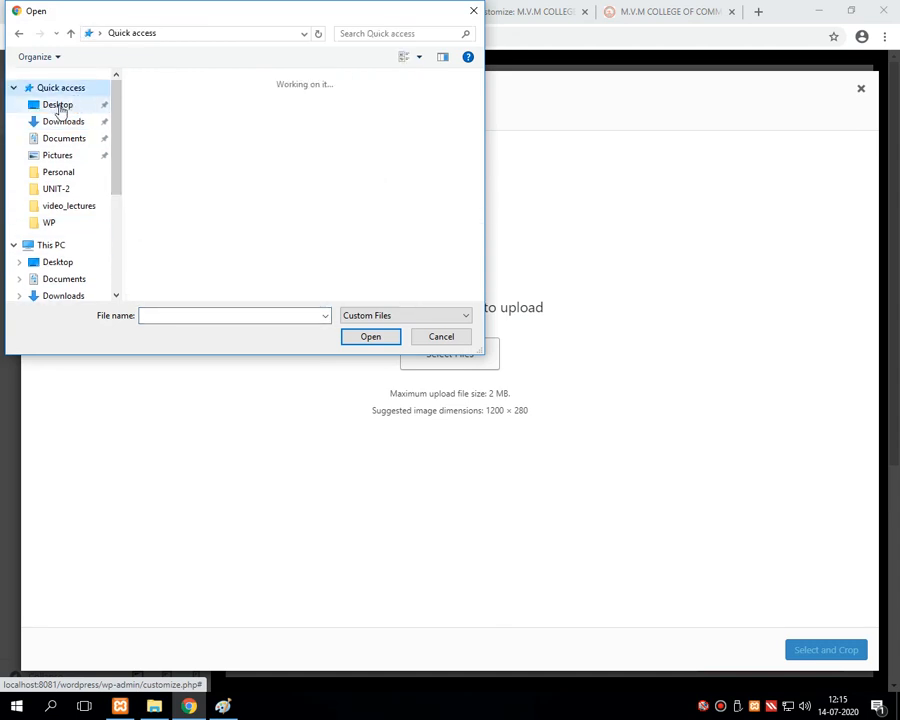
scroll(321, 240, "down", 1)
scroll(322, 240, "down", 1)
left_click(352, 167)
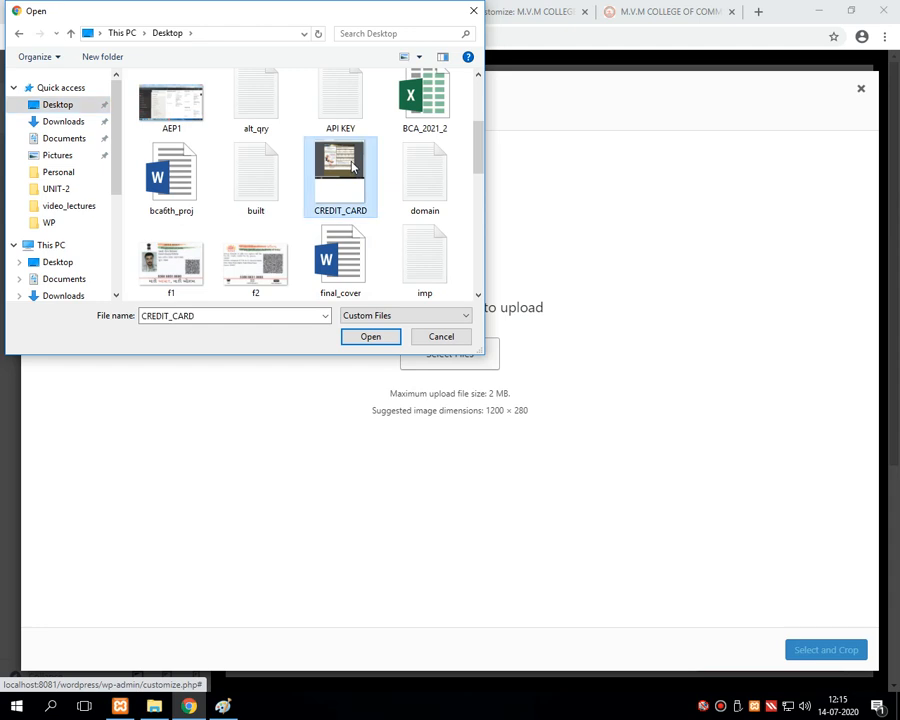
key("w")
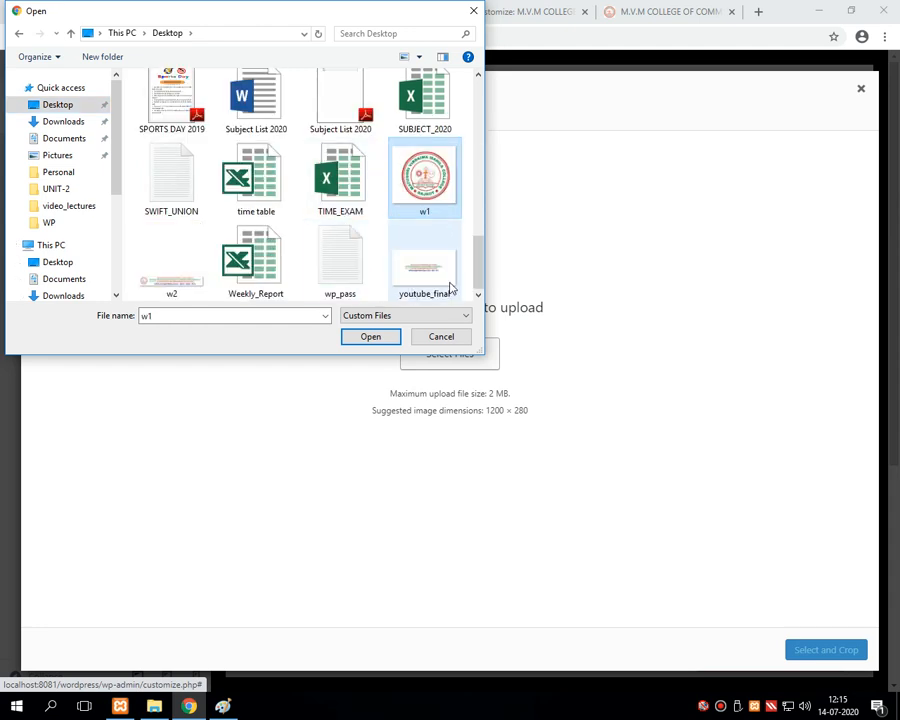
key("w")
left_click(369, 339)
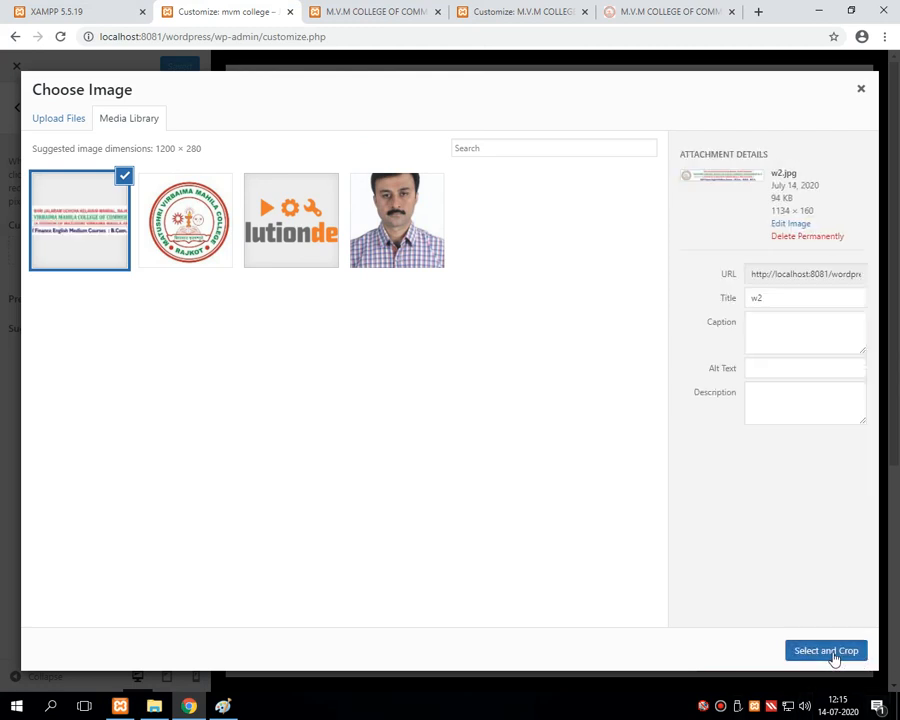
Step: Crop w2.jpg down to just the round college logo and set it as the header image
left_click(834, 655)
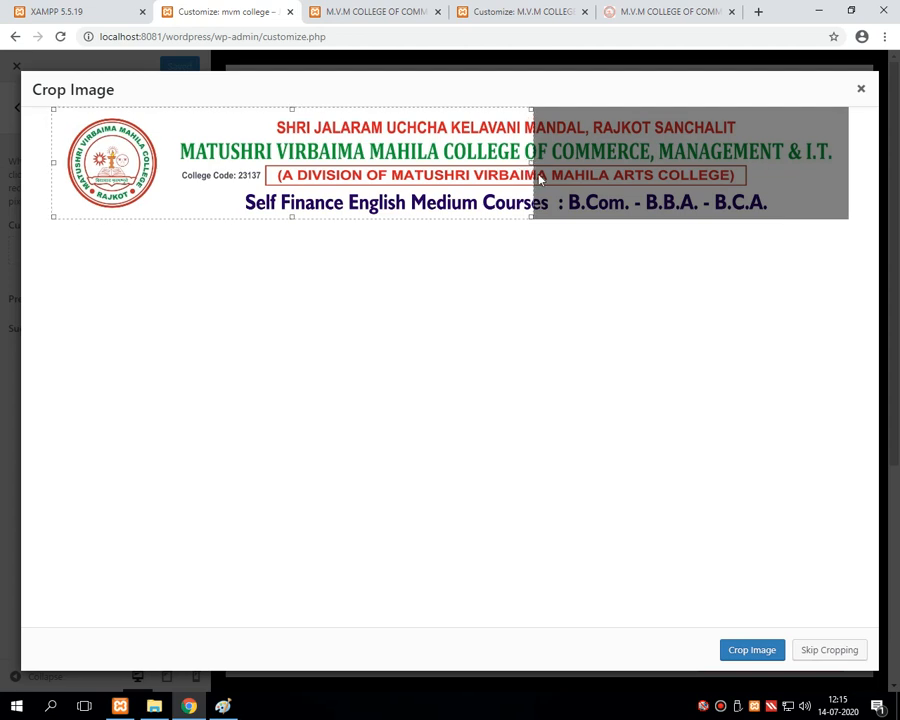
left_click_drag(374, 165, 354, 152)
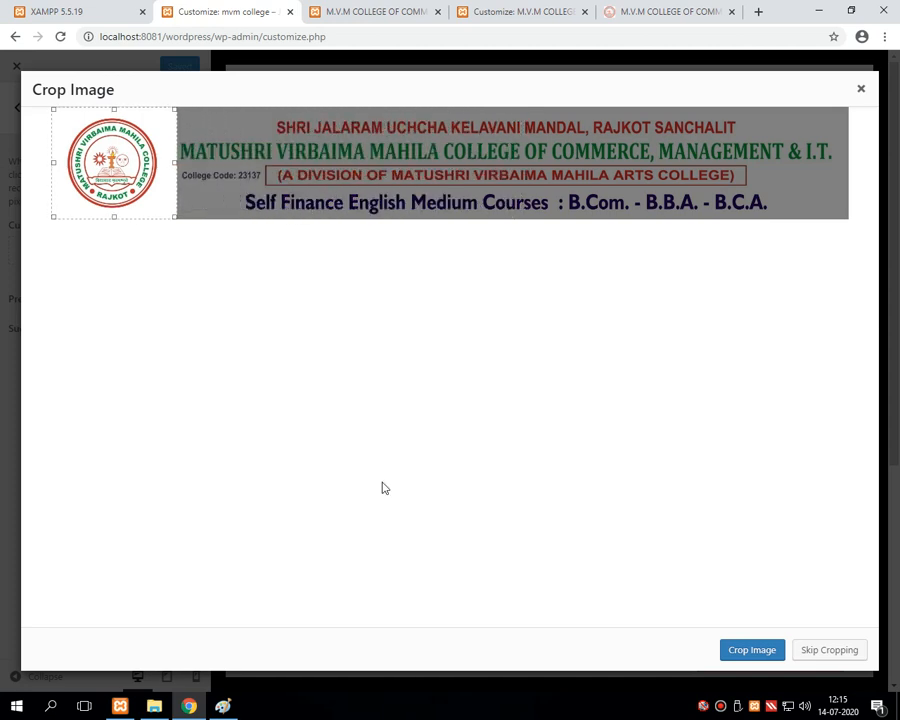
left_click(765, 651)
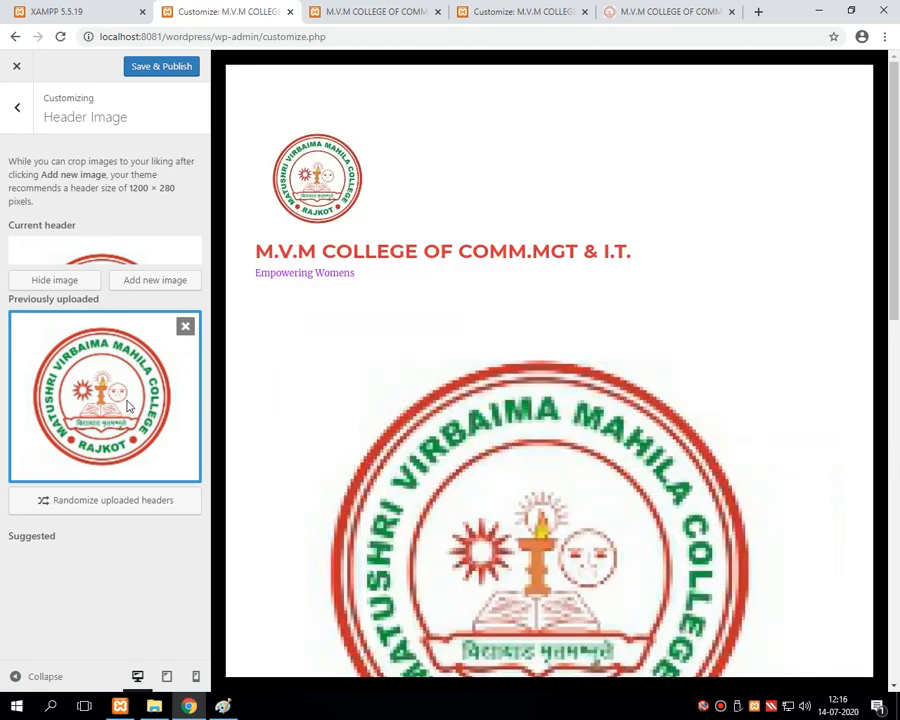
Step: Review the logo header in the customizer preview, compare it with the live site, and publish the change
left_click_drag(896, 316, 897, 329)
scroll(880, 335, "down", 5)
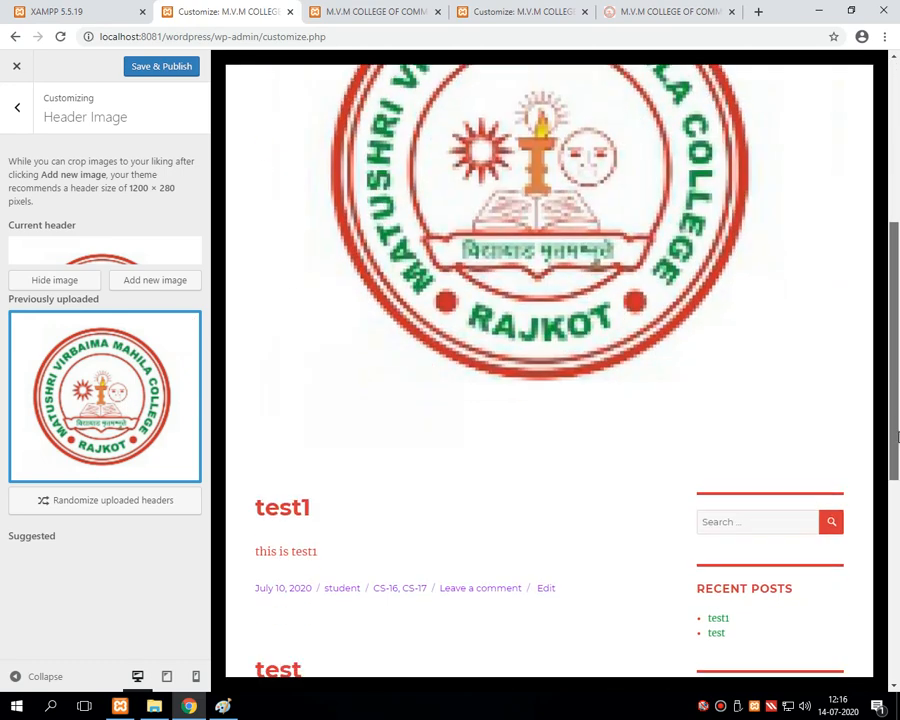
scroll(850, 355, "up", 4)
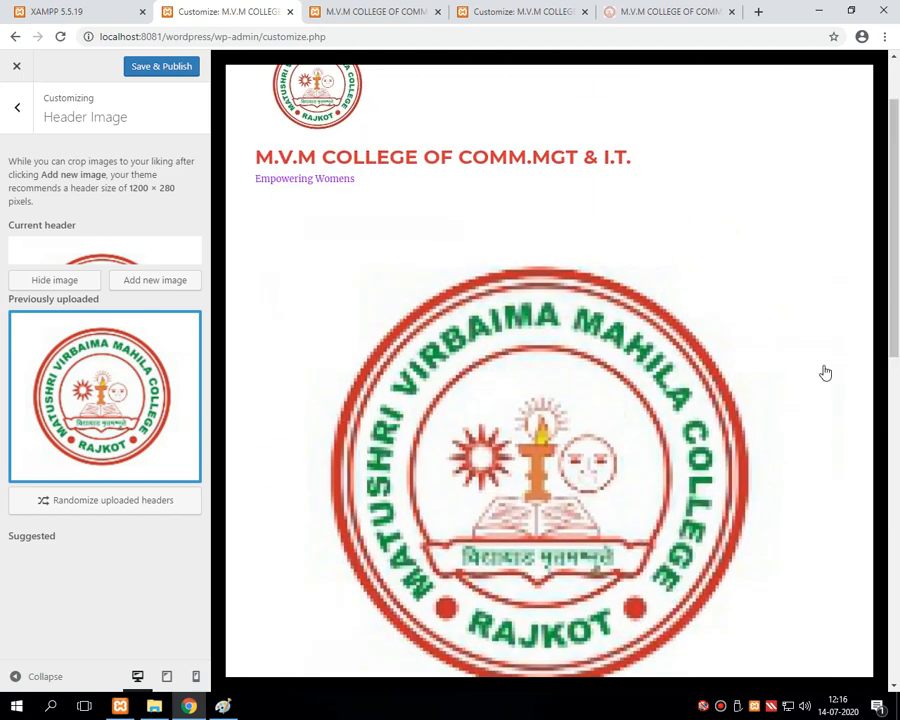
left_click(312, 10)
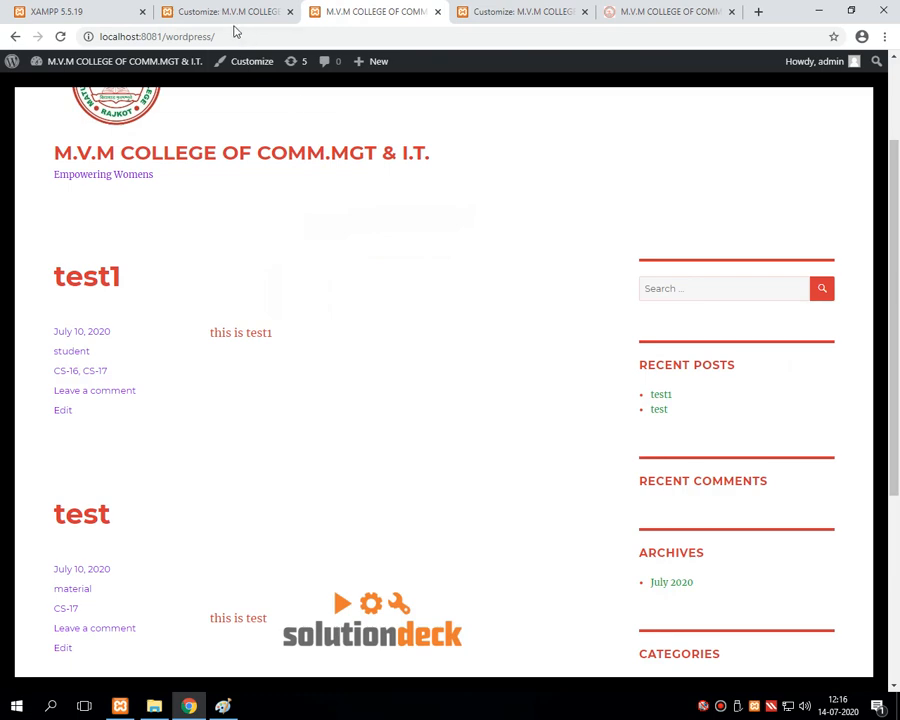
left_click(232, 12)
left_click(172, 70)
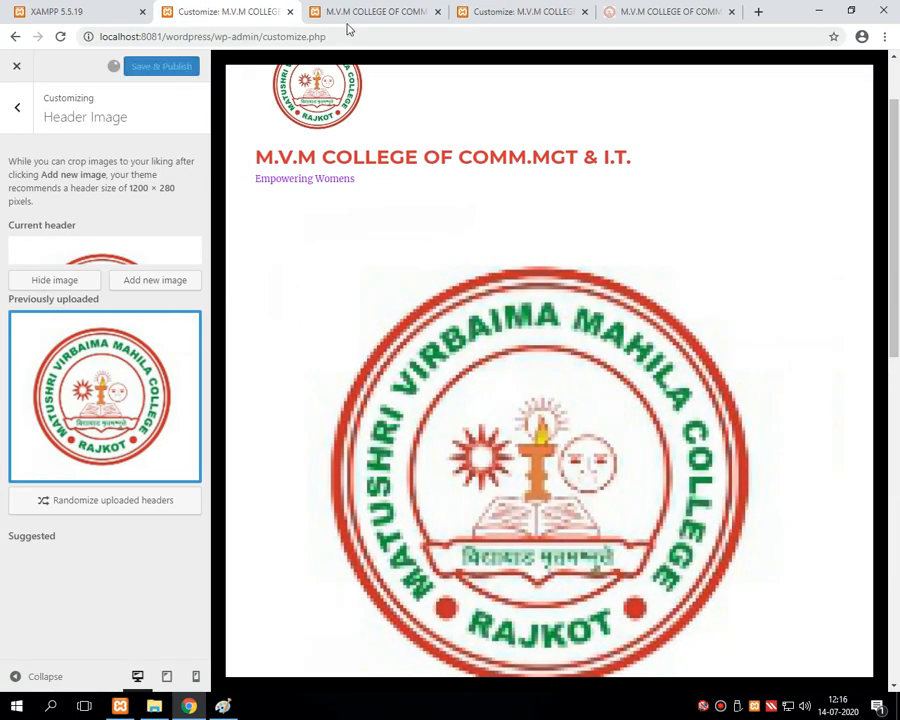
Step: Reload the live site and examine the logo header image above the posts
left_click(349, 14)
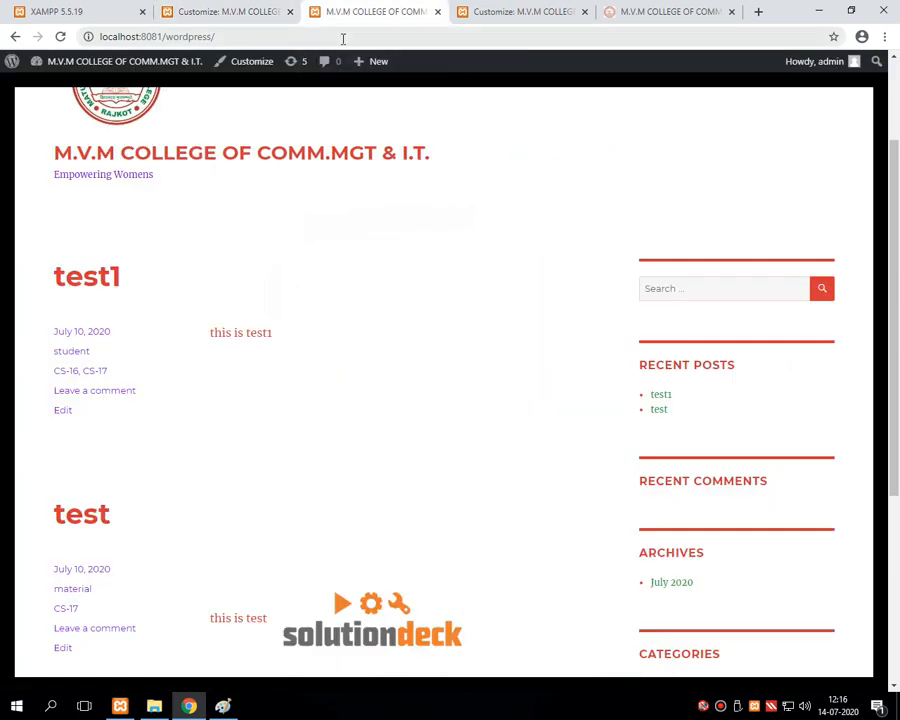
key("F5")
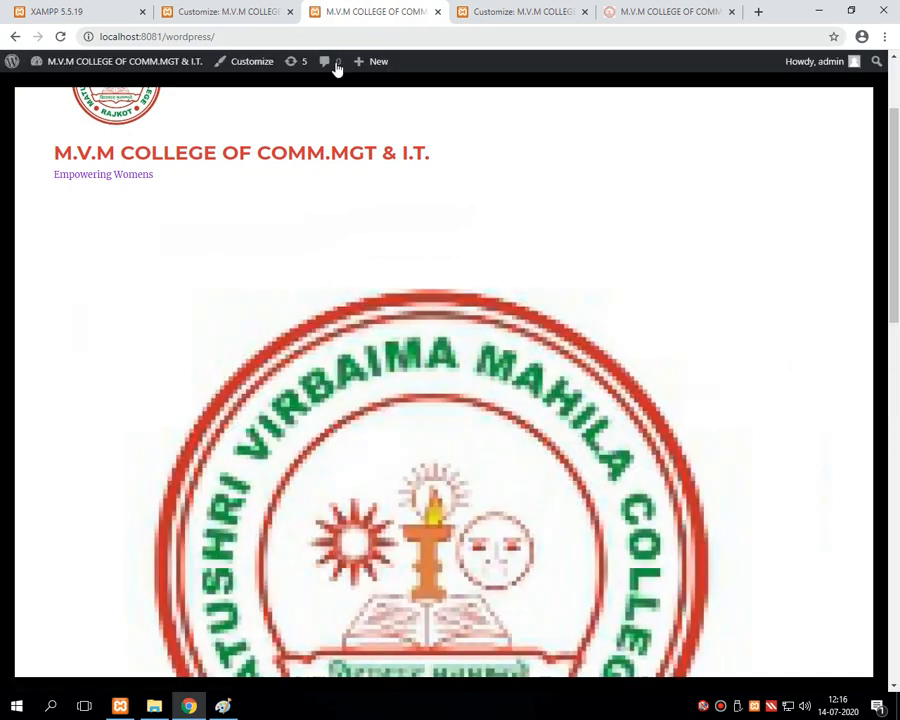
scroll(366, 416, "down", 4)
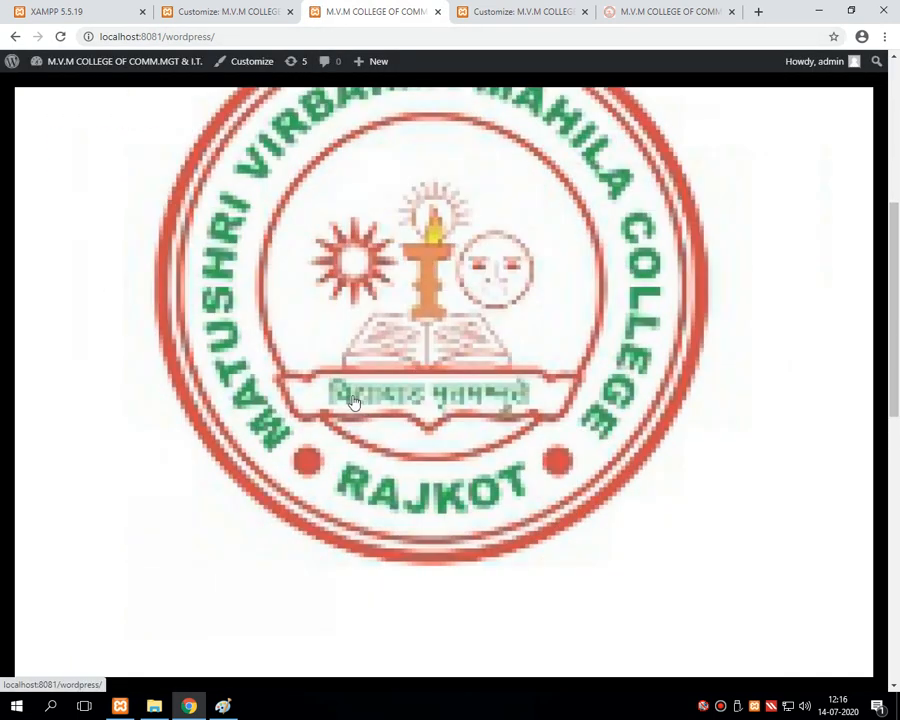
scroll(352, 401, "up", 2)
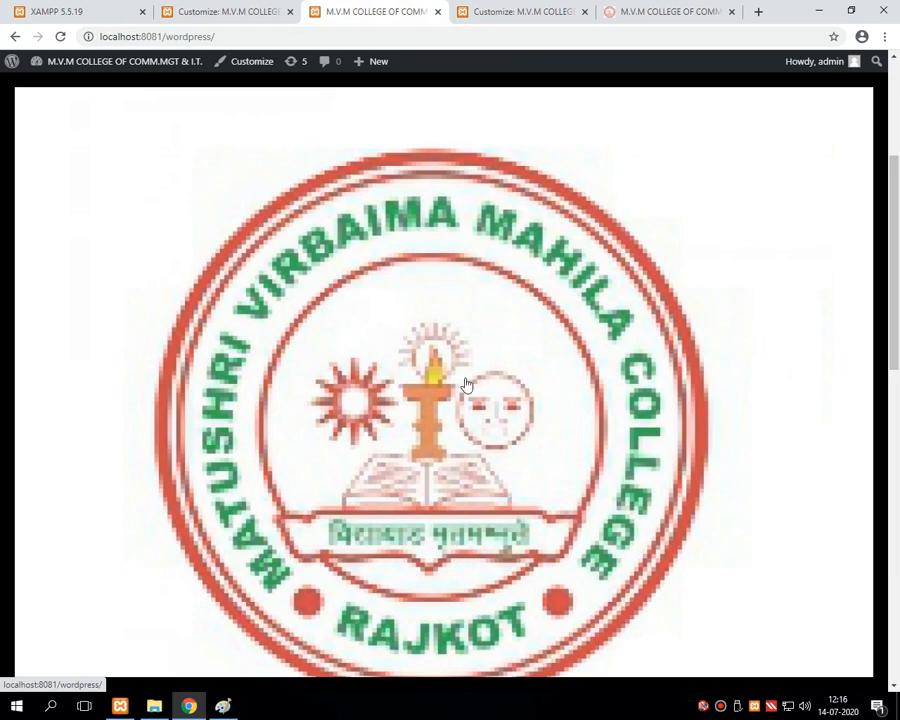
scroll(452, 356, "down", 4)
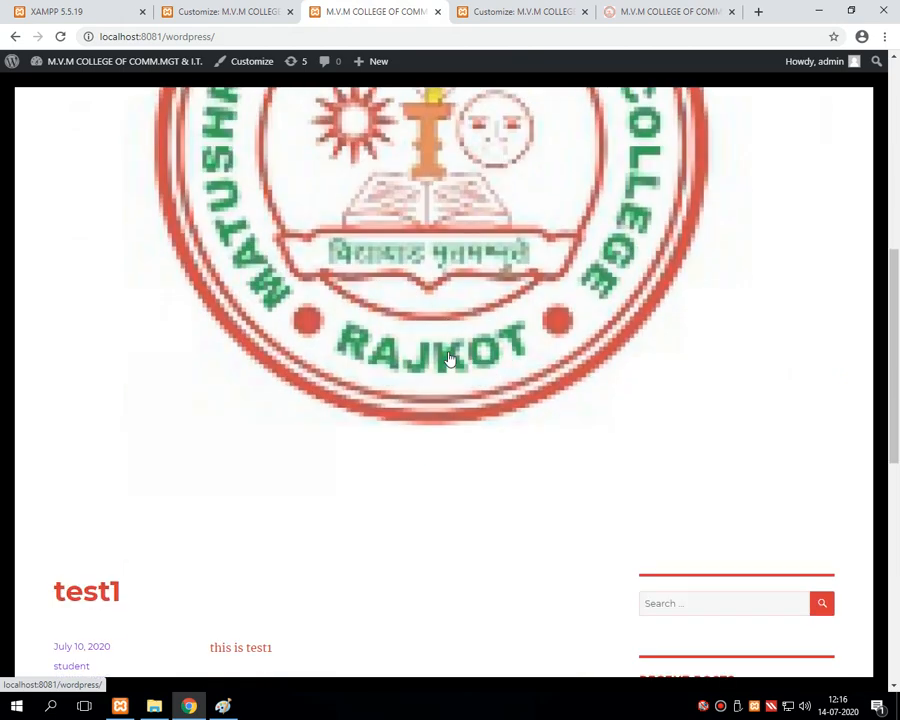
scroll(450, 358, "up", 2)
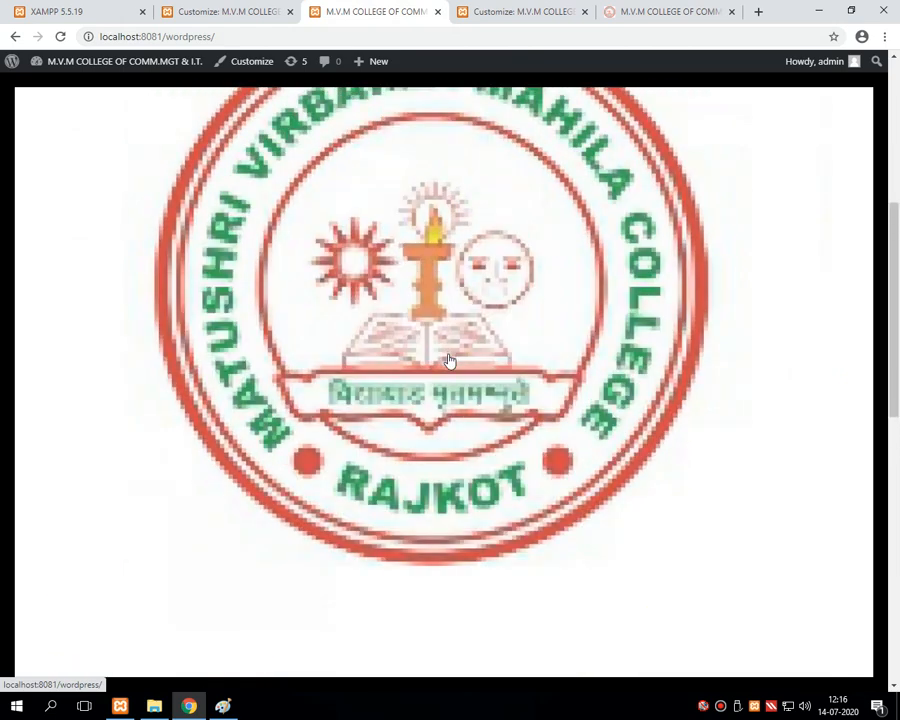
scroll(449, 360, "up", 3)
Step: Hide the logo header image in the customizer, publish the change, and check the reloaded live site
left_click(225, 11)
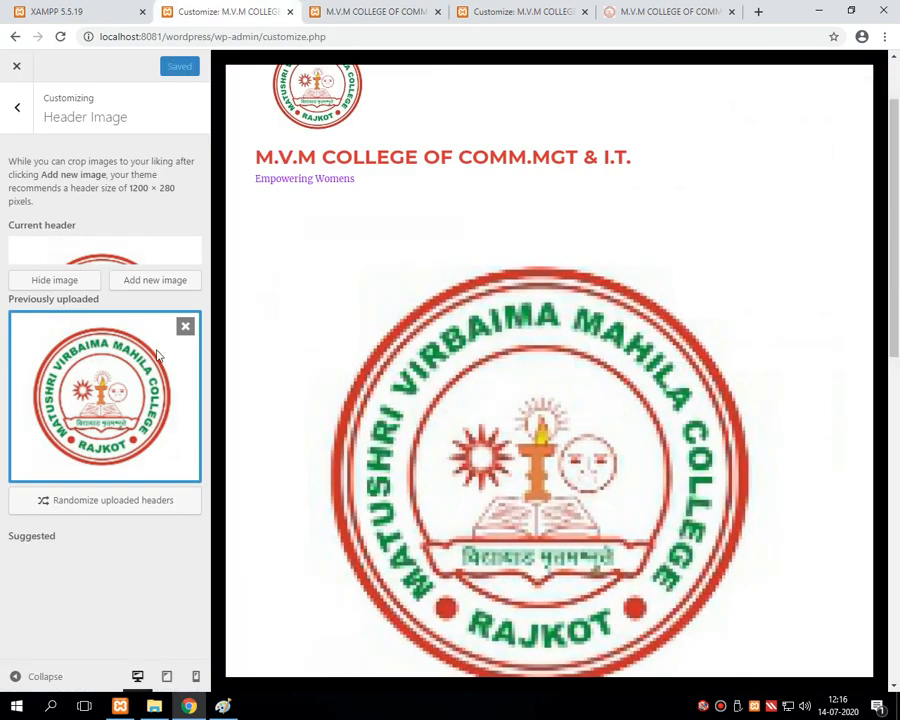
left_click(72, 287)
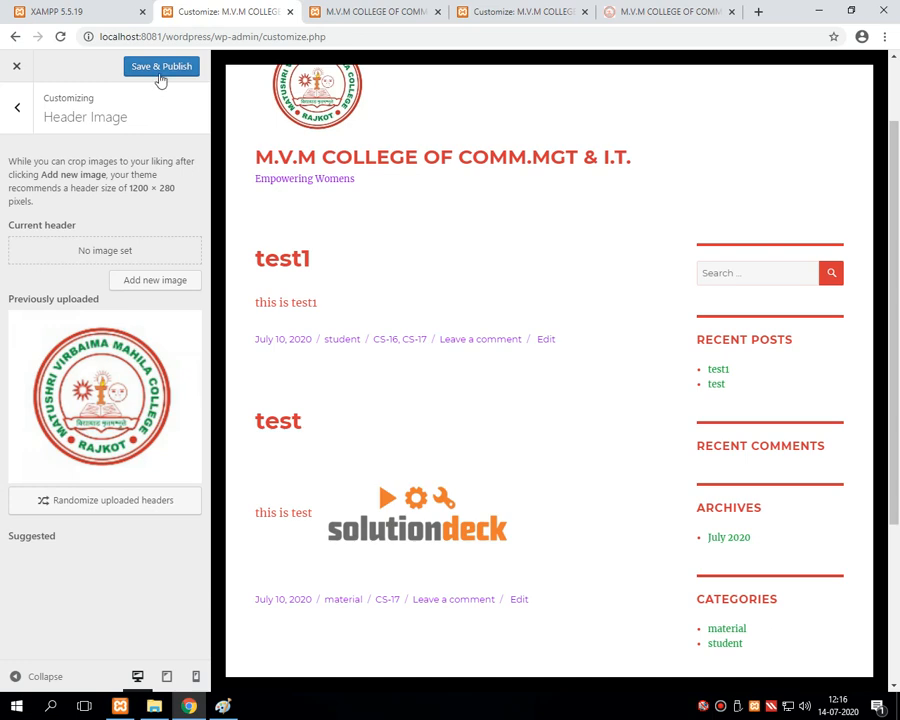
left_click(163, 72)
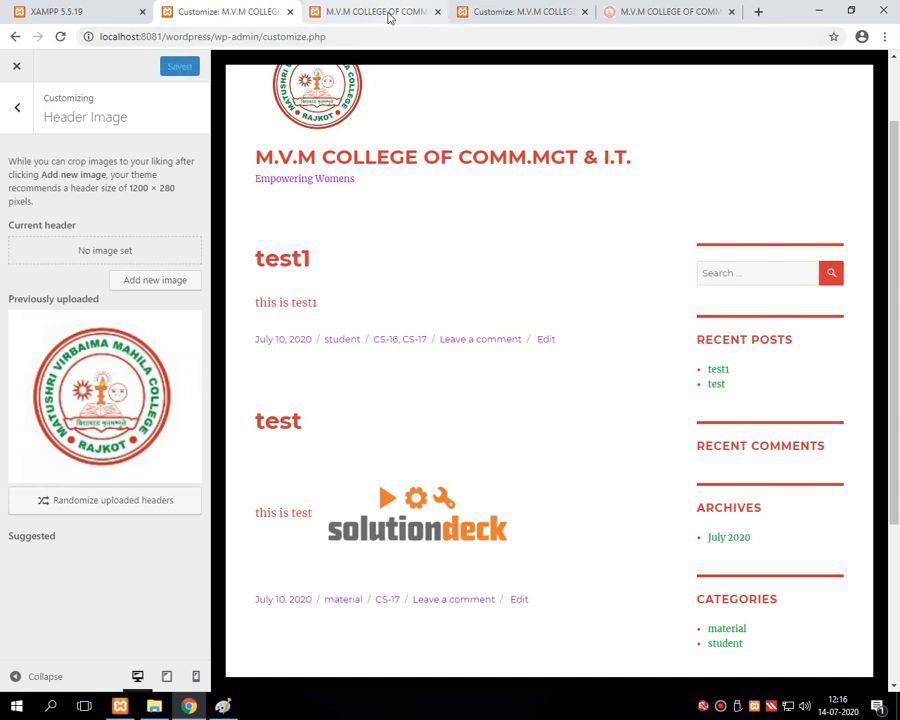
left_click(384, 12)
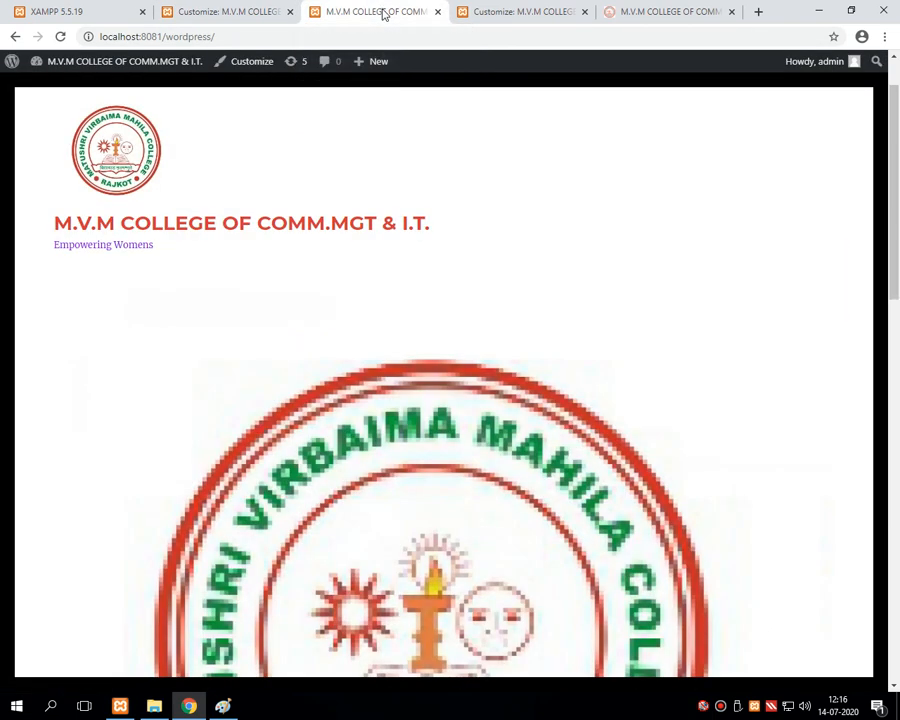
key("F5")
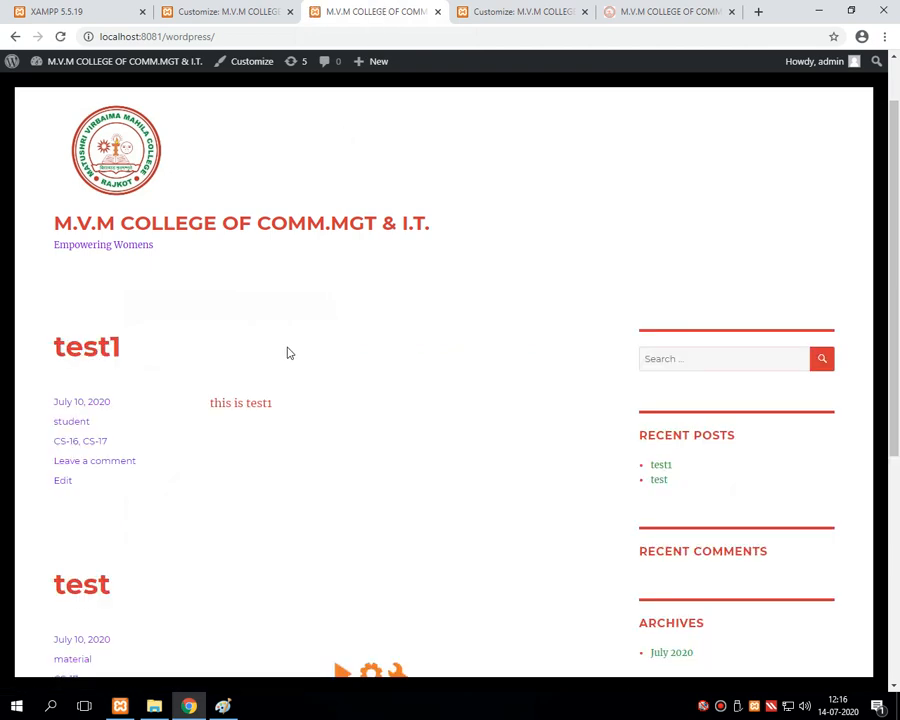
Step: Set solutiondeck.png from the media library as the site's background image in the customizer
left_click(245, 15)
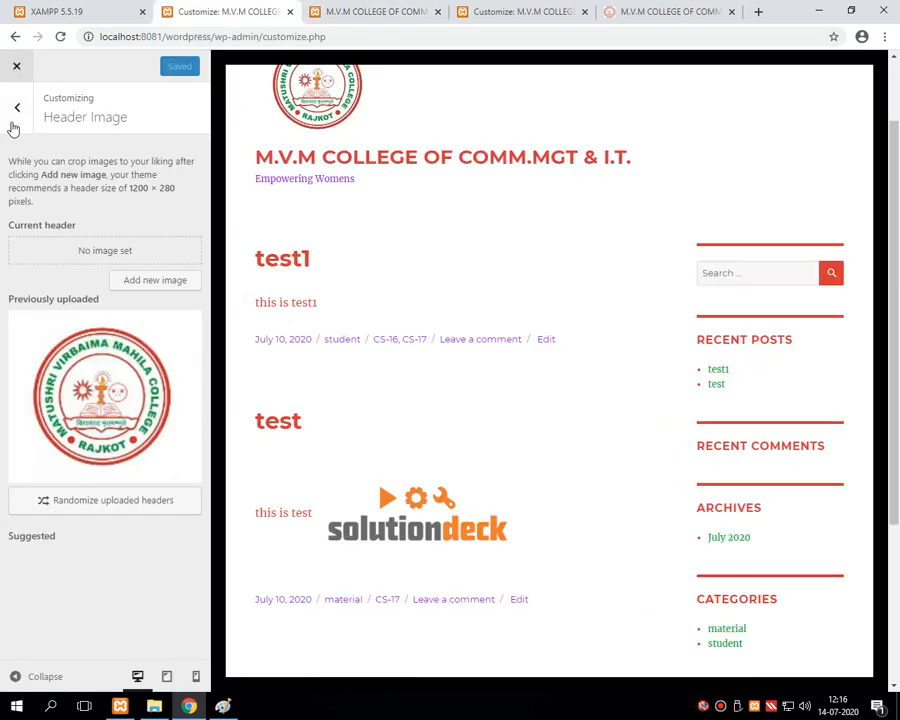
left_click(16, 108)
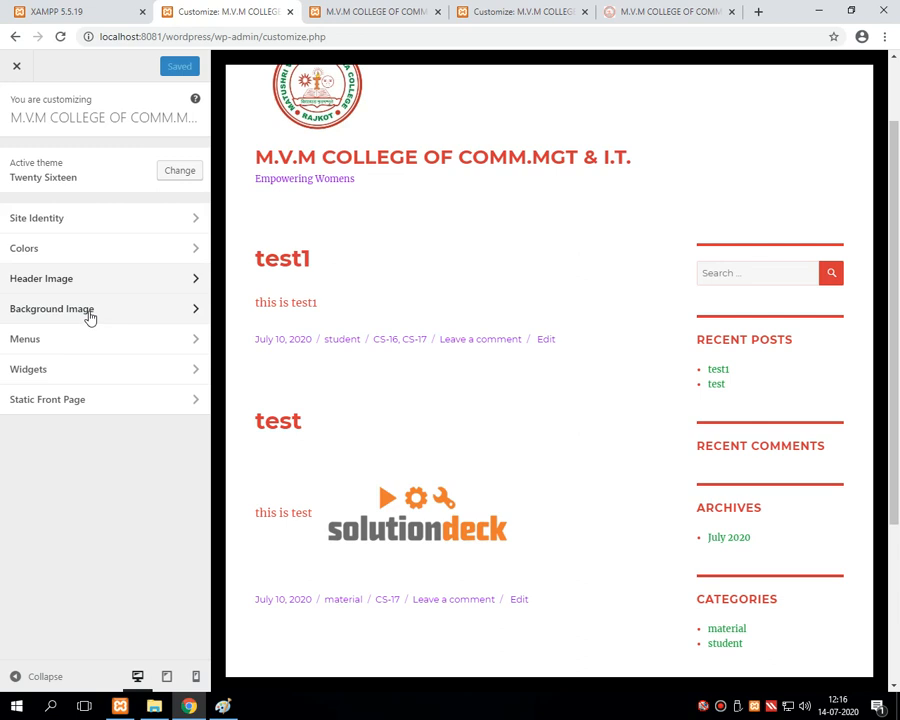
left_click(90, 317)
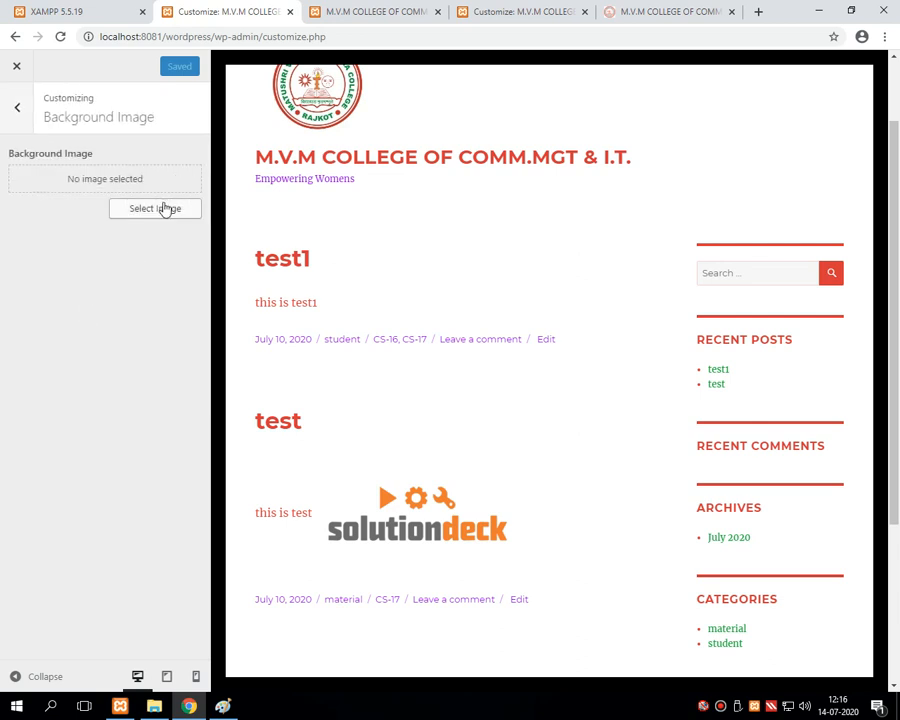
left_click(163, 211)
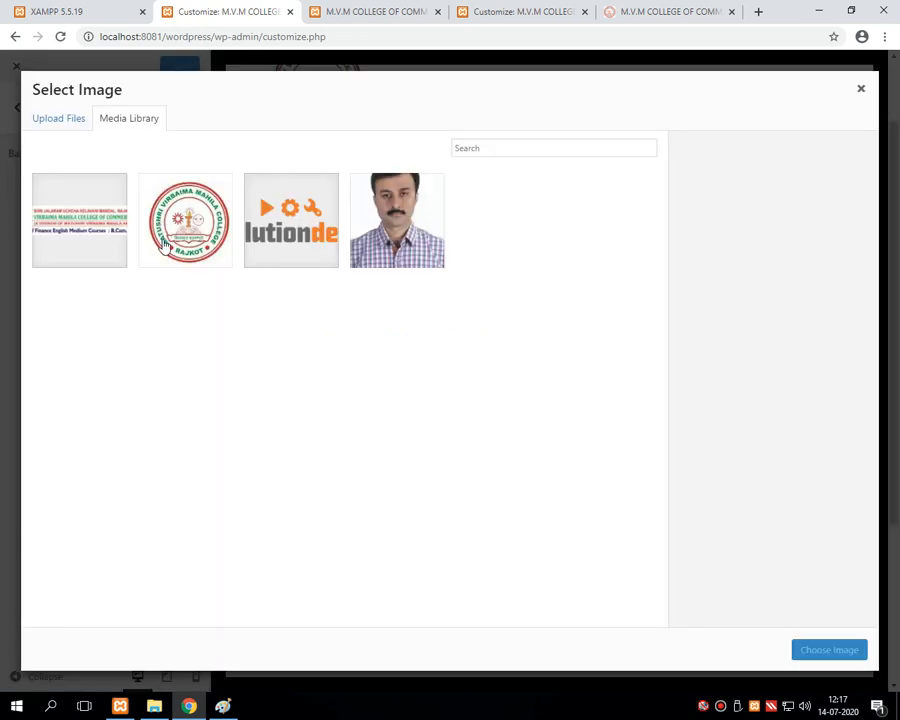
left_click(318, 226)
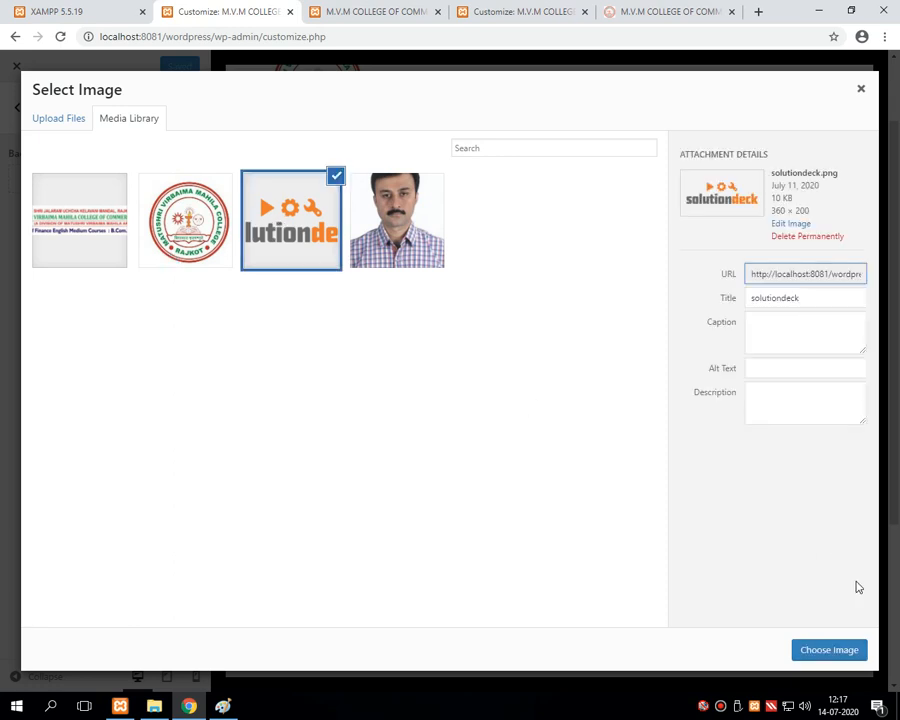
left_click(836, 651)
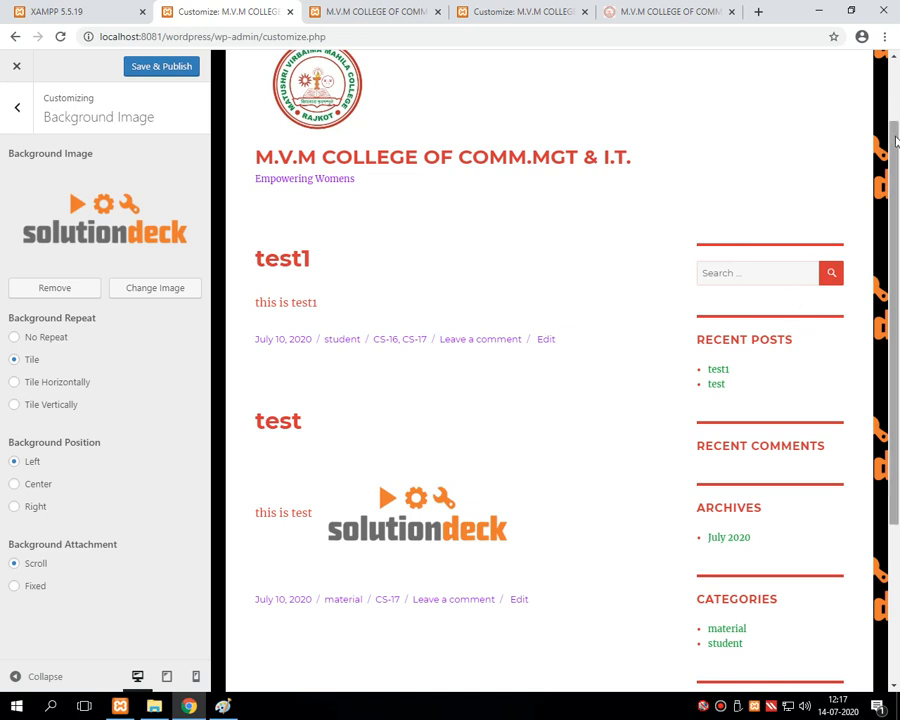
Step: Look over the tiled background in the preview, then publish it and check the reloaded live site
scroll(887, 155, "up", 2)
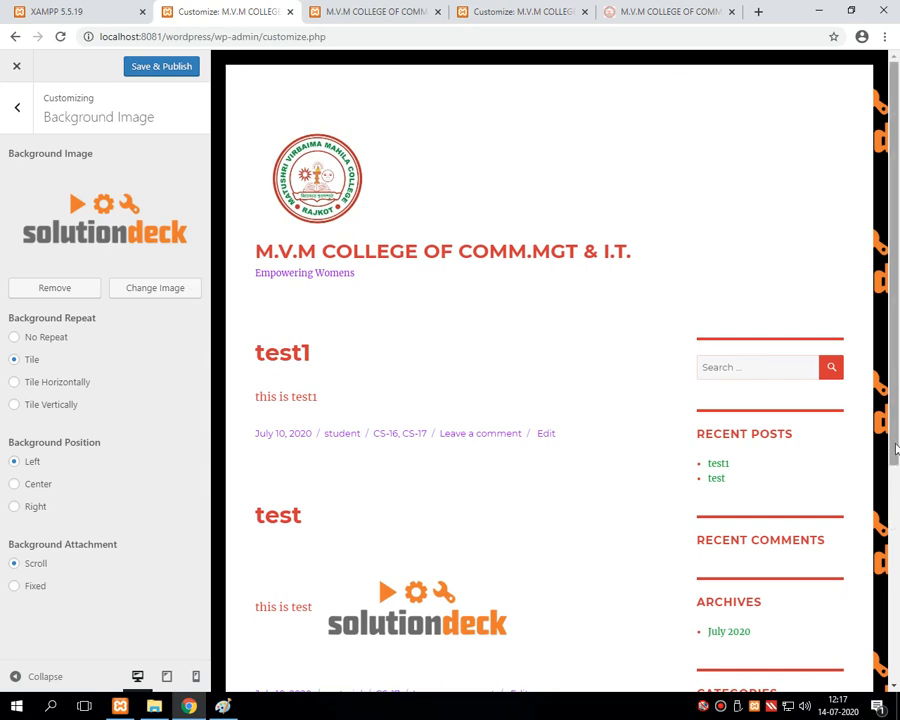
scroll(897, 640, "down", 4)
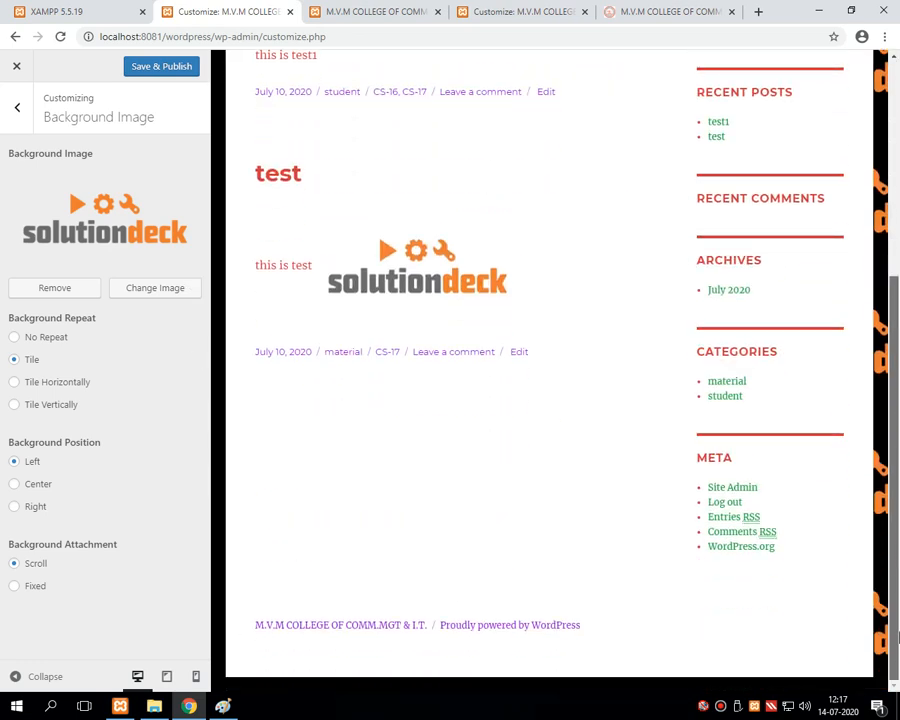
scroll(845, 320, "up", 4)
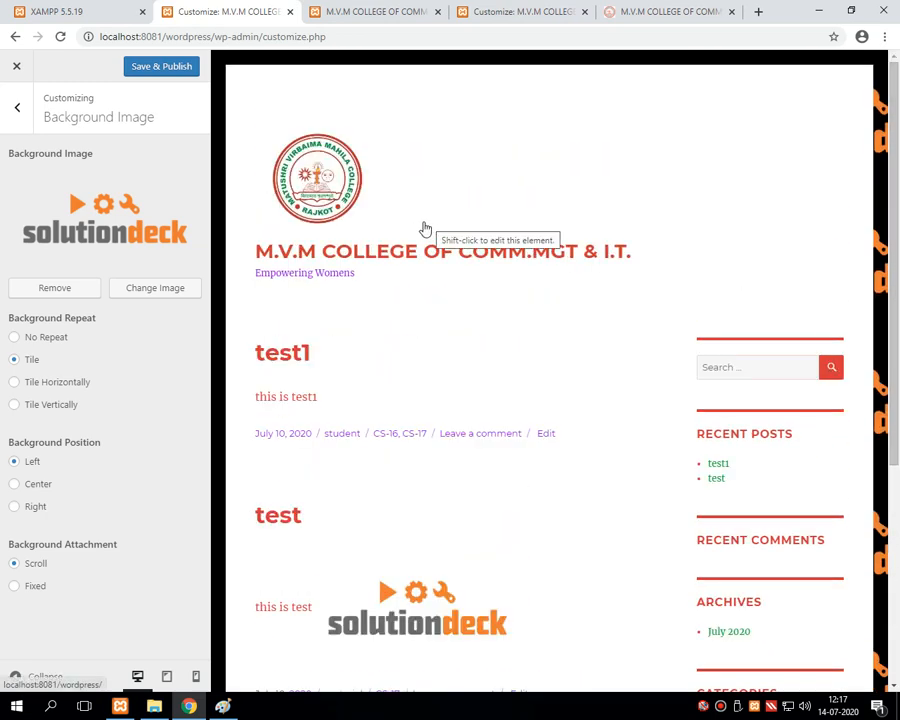
left_click(165, 67)
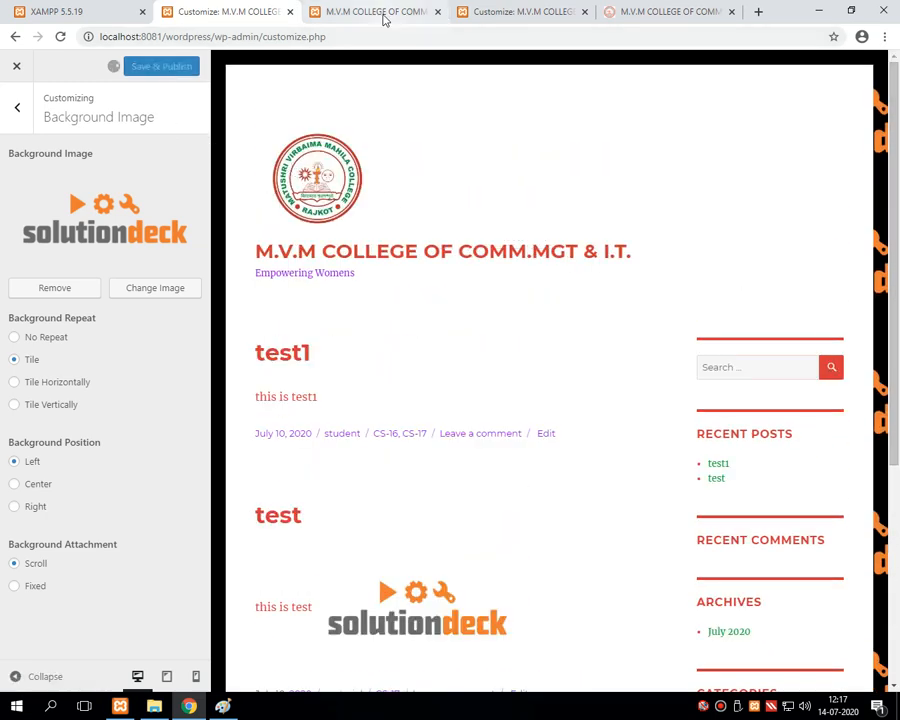
left_click(382, 16)
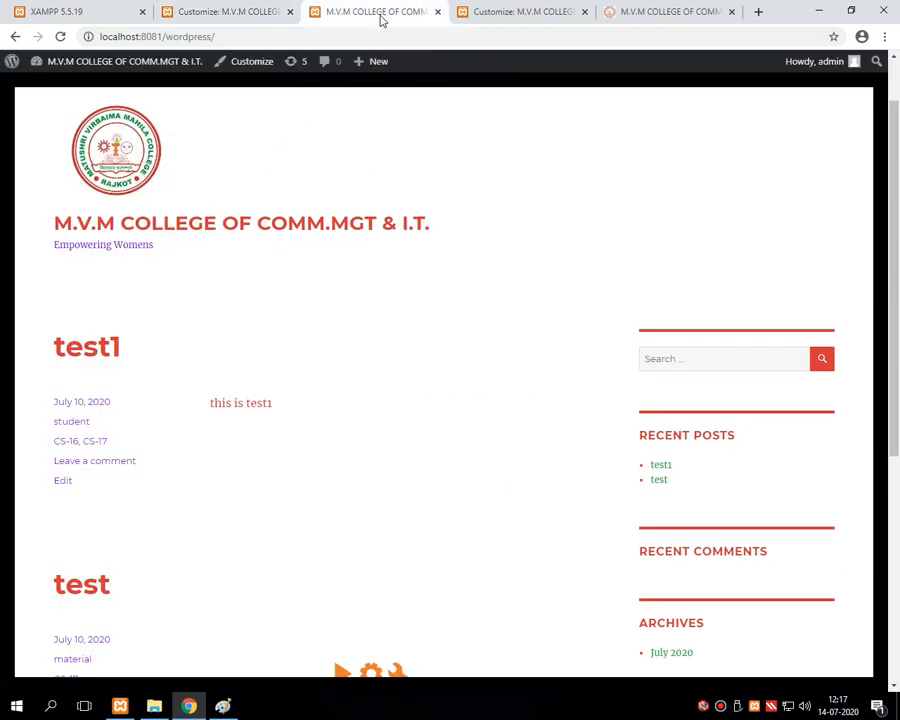
key("F5")
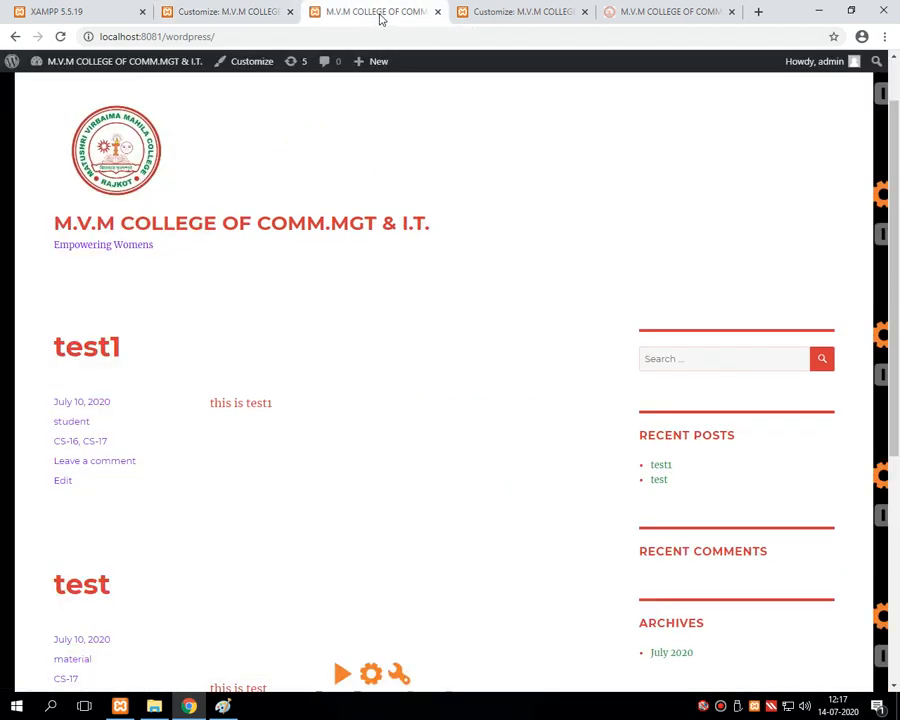
Step: Remove the solutiondeck background image, publish the change, and check the reloaded live site
left_click(249, 11)
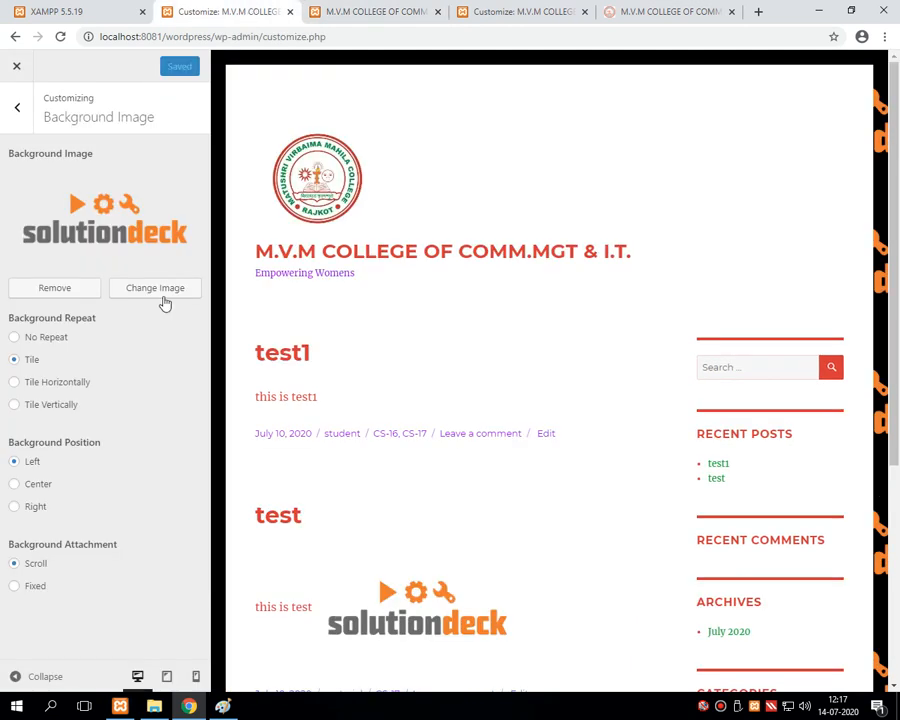
left_click(79, 293)
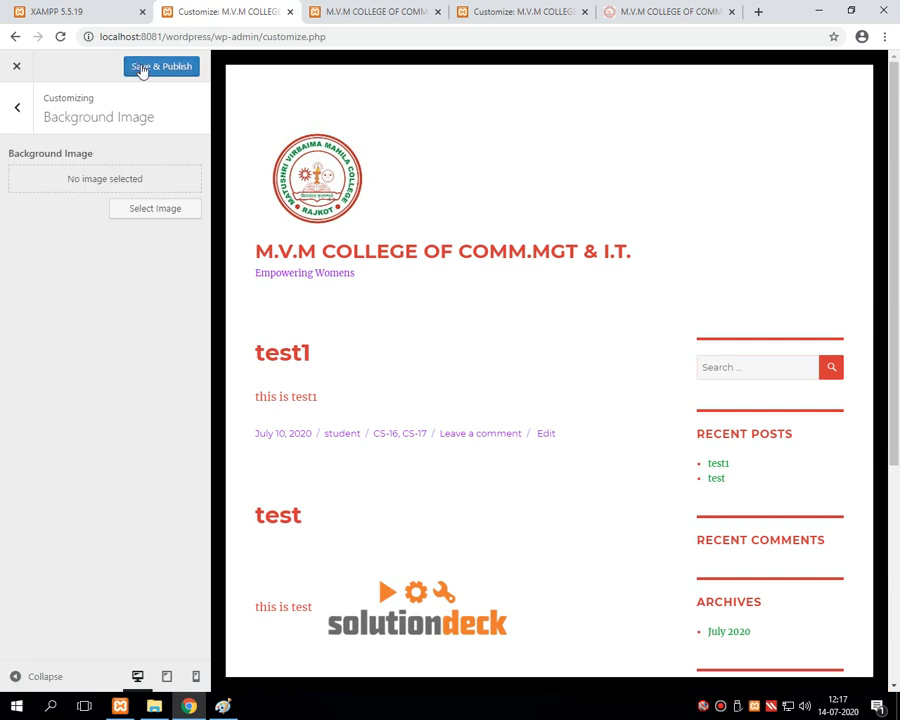
left_click(142, 68)
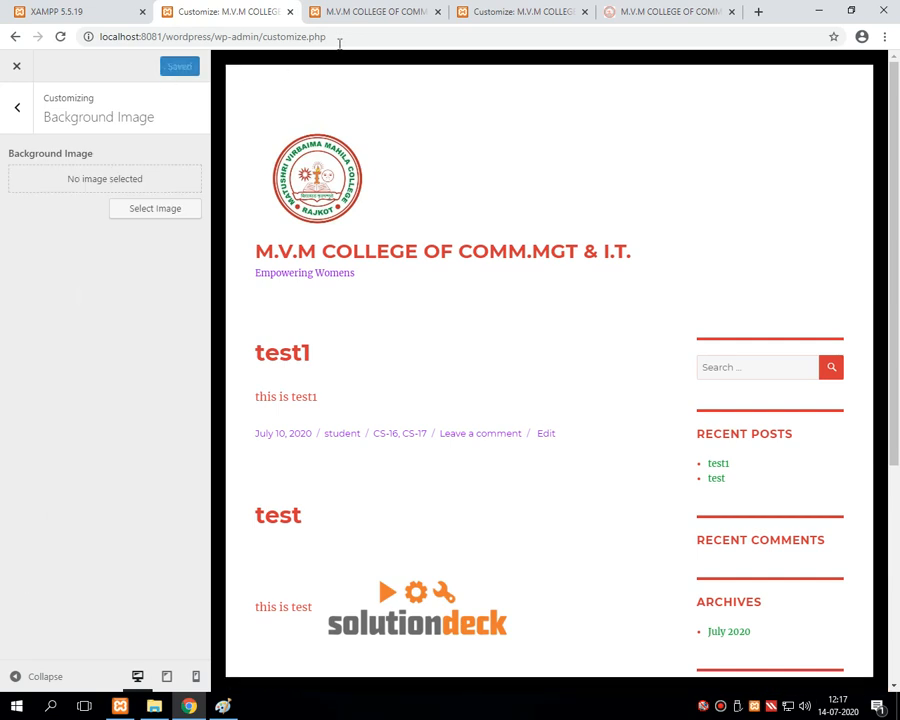
left_click(402, 15)
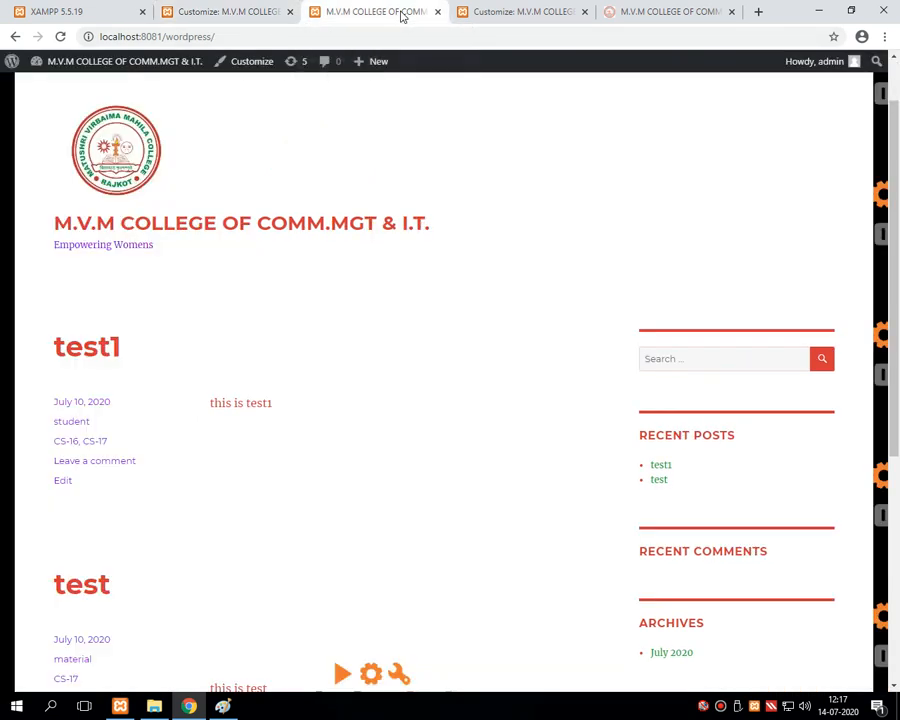
key("F5")
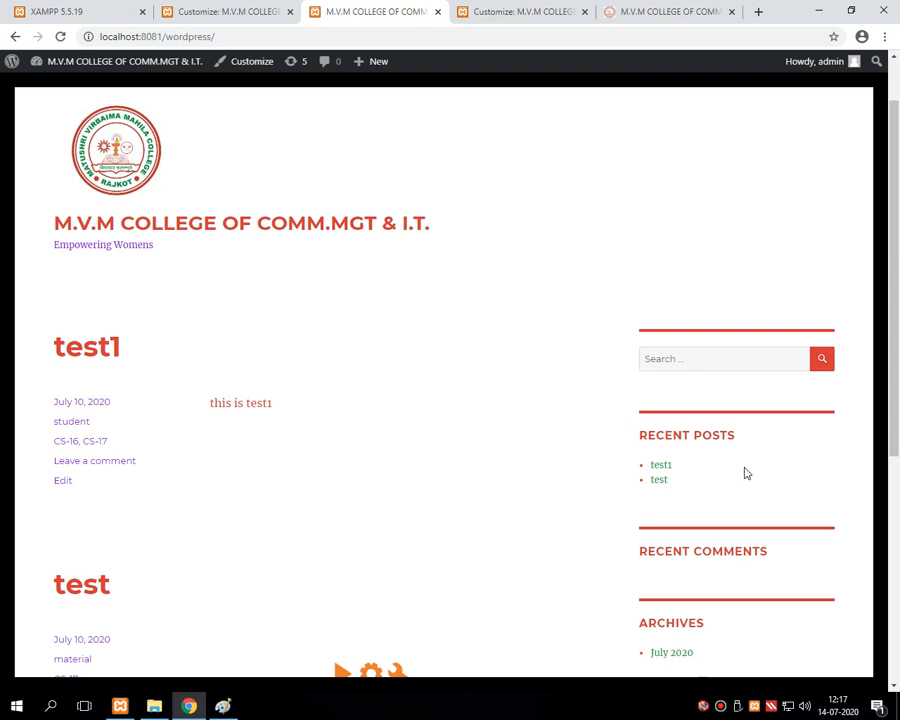
Step: Look at the theme's menu locations in the customizer and create a new menu named Student Corner
left_click(160, 6)
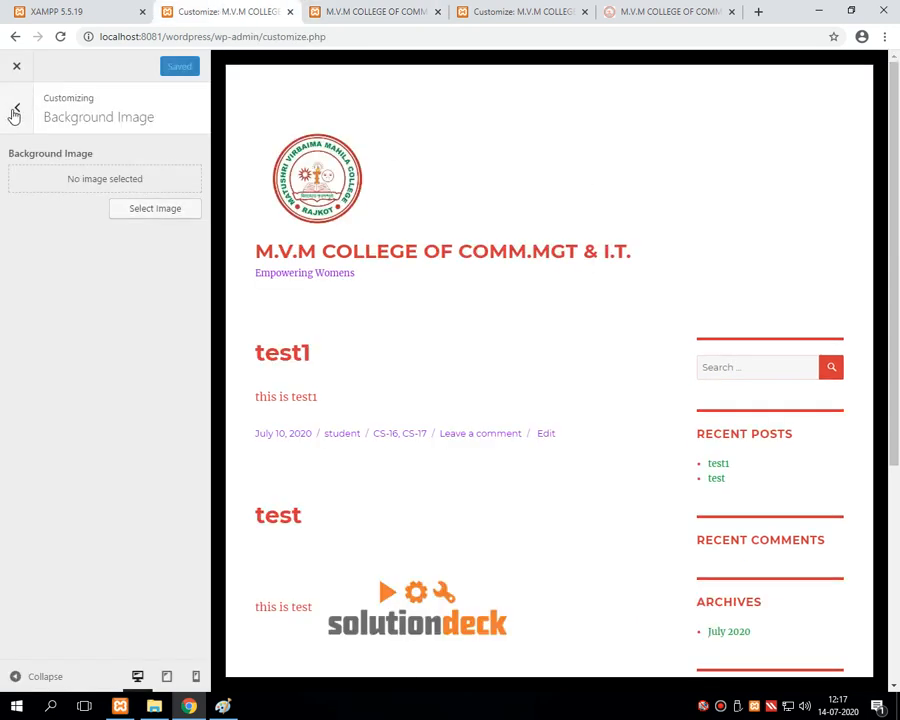
left_click(14, 110)
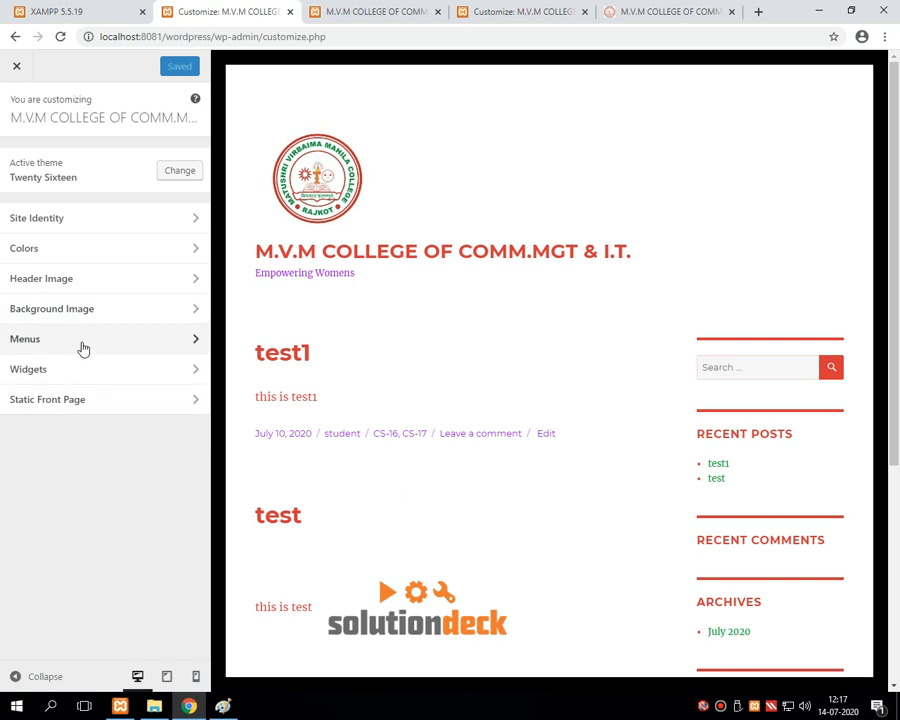
left_click(83, 348)
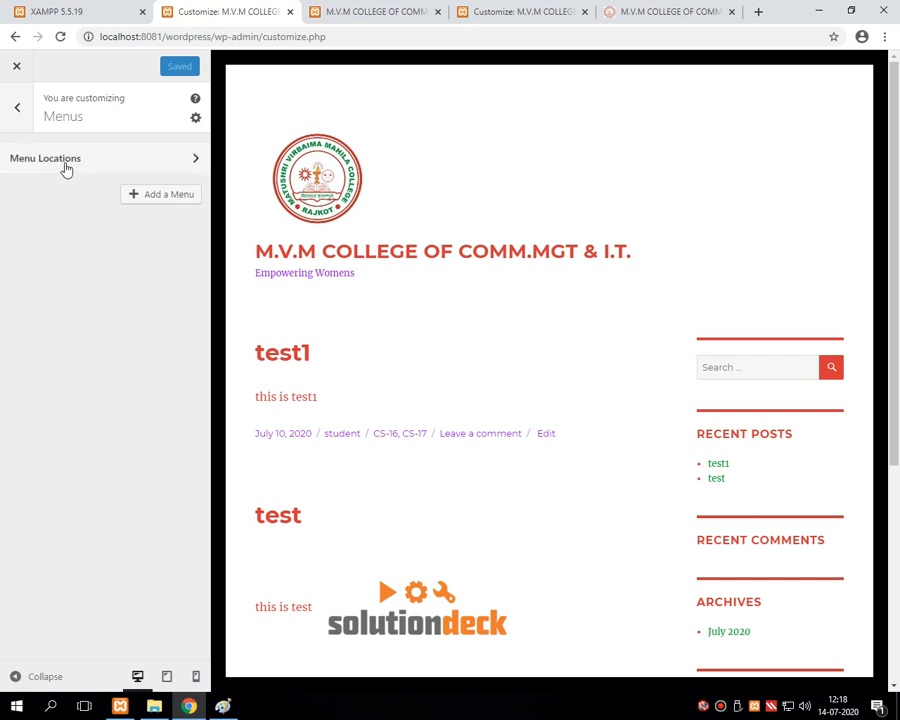
left_click(66, 170)
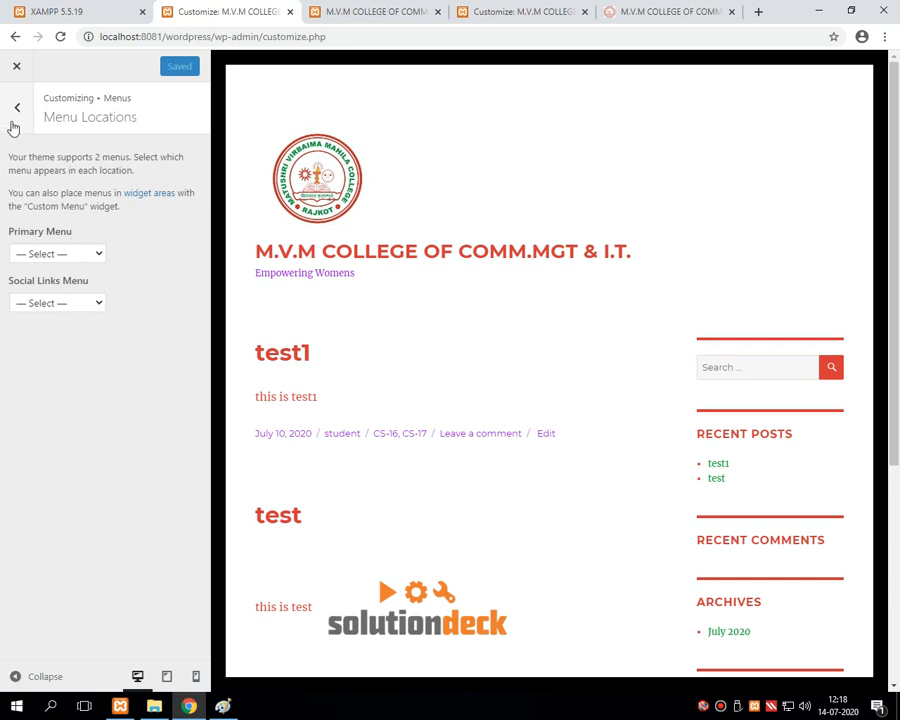
left_click(17, 110)
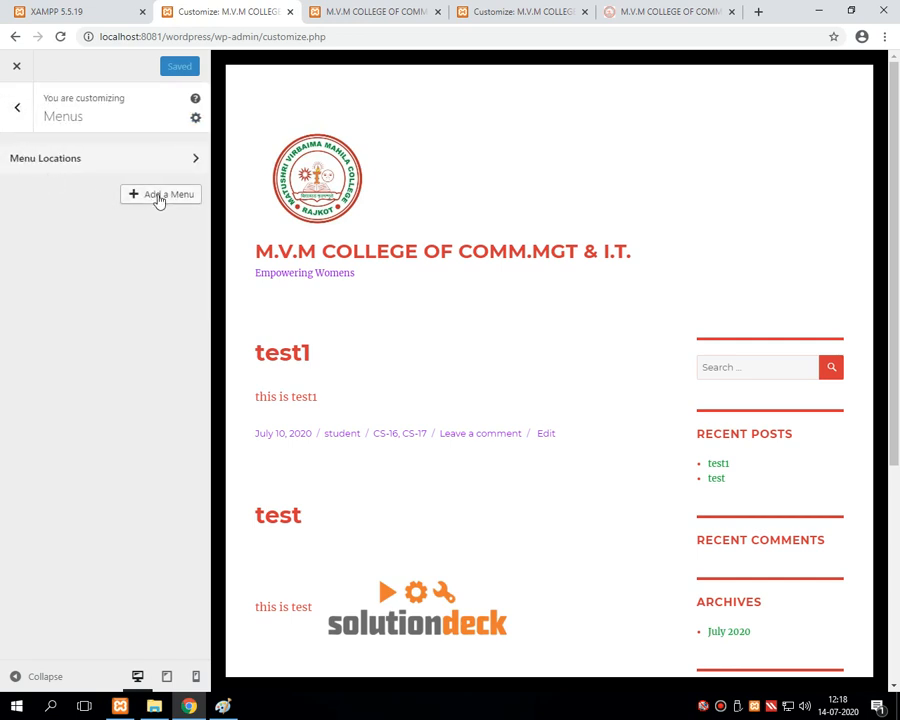
left_click(158, 198)
left_click(116, 230)
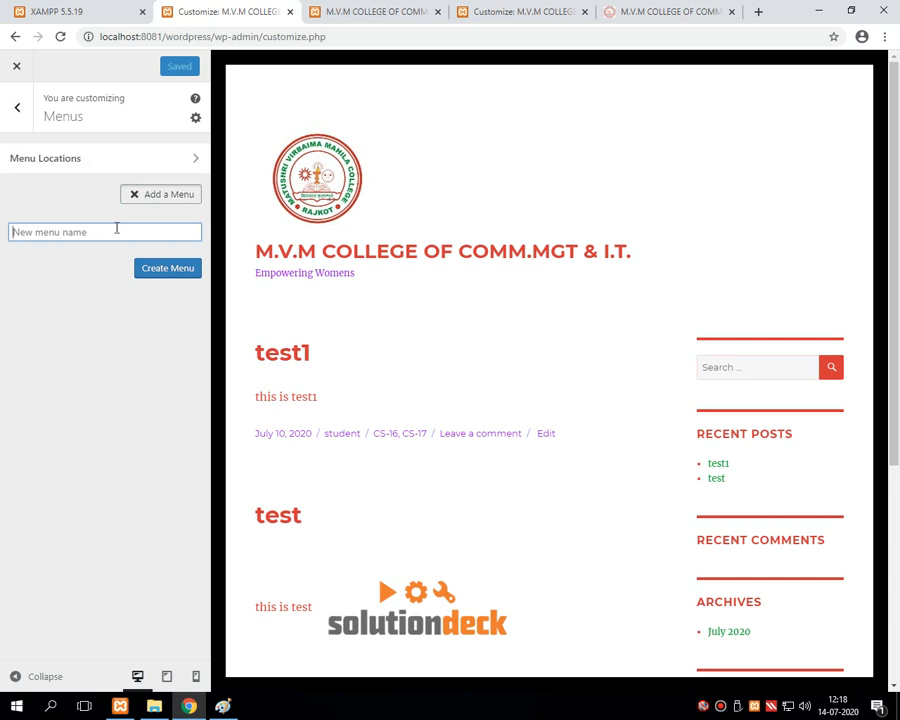
type("Student Corner")
left_click(141, 266)
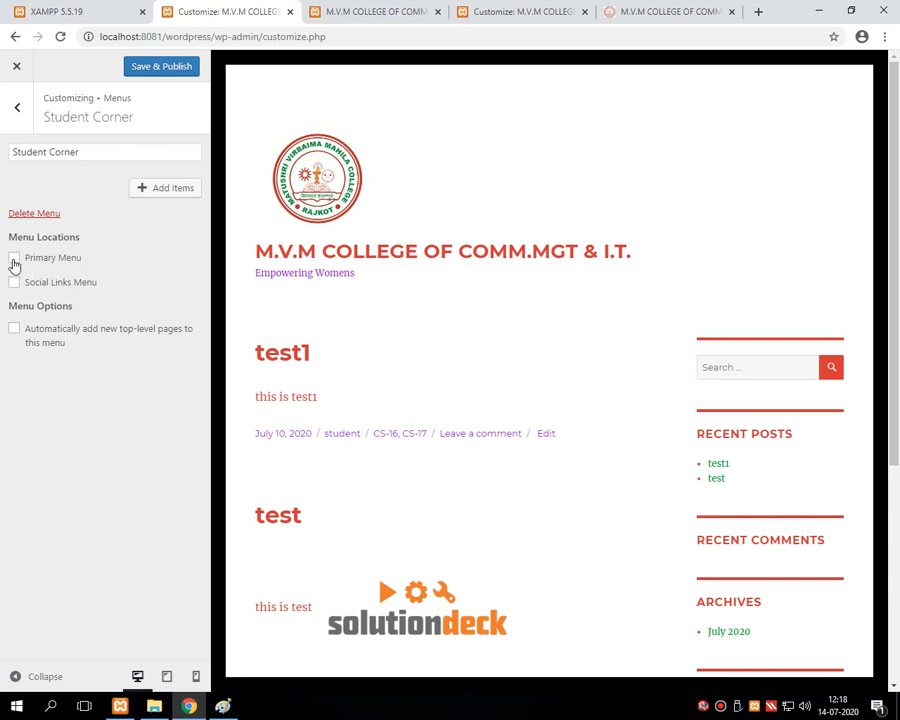
Step: Assign the Student Corner menu to the Primary Menu location and publish the change
left_click_drag(74, 156, 3, 160)
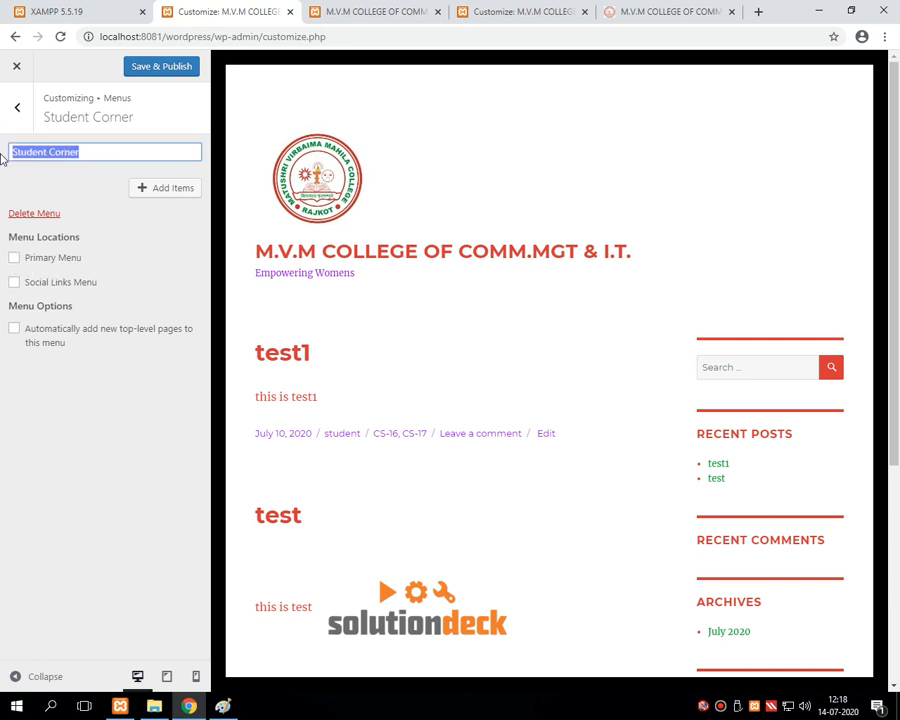
left_click(14, 258)
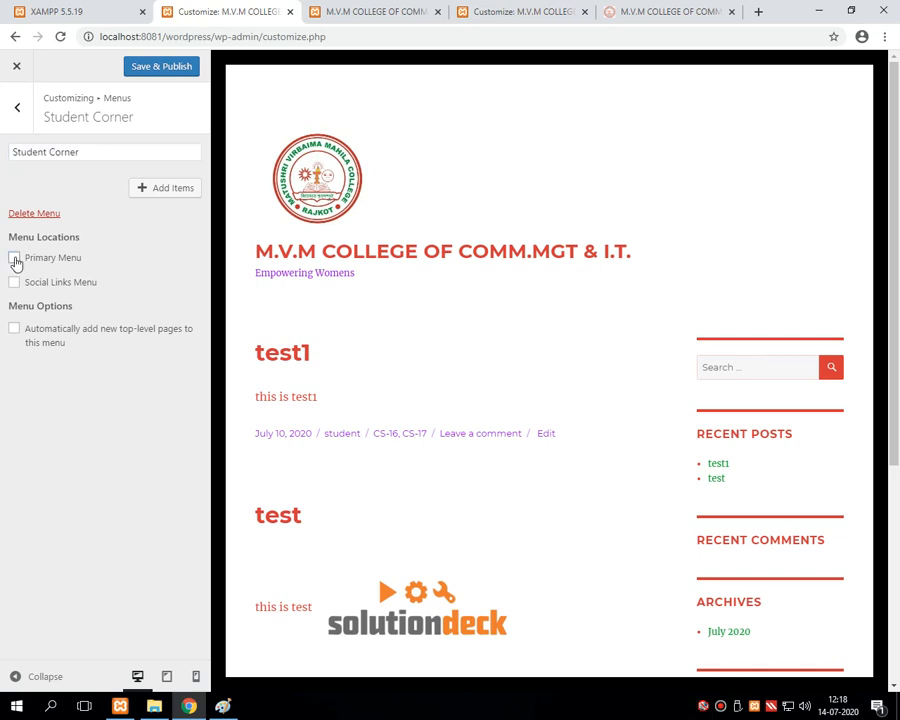
left_click(14, 258)
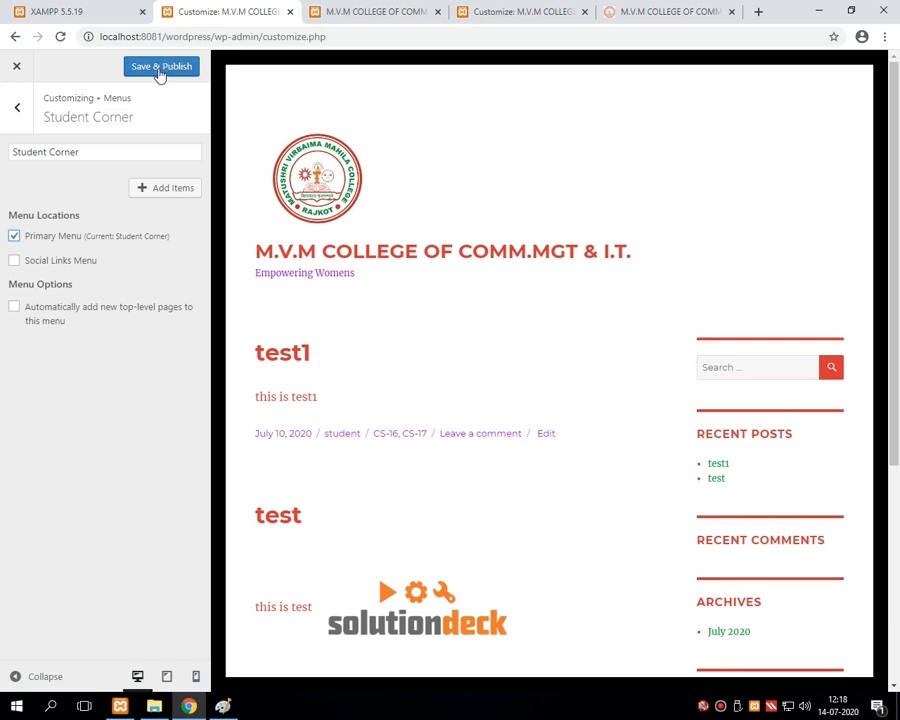
left_click(158, 75)
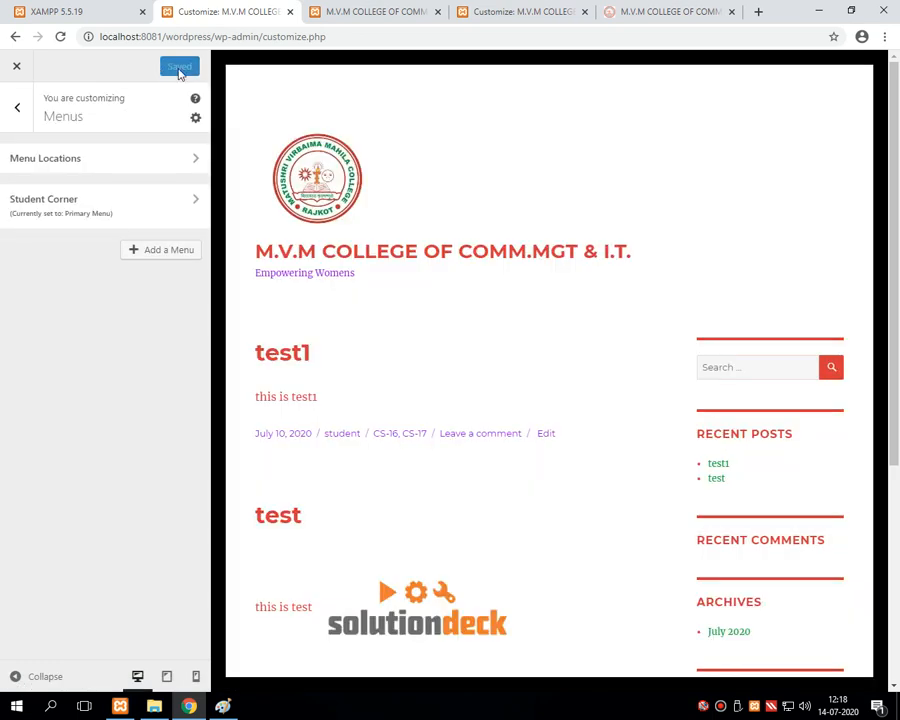
Step: Reload the live site and look through the page for the Student Corner menu
left_click(341, 22)
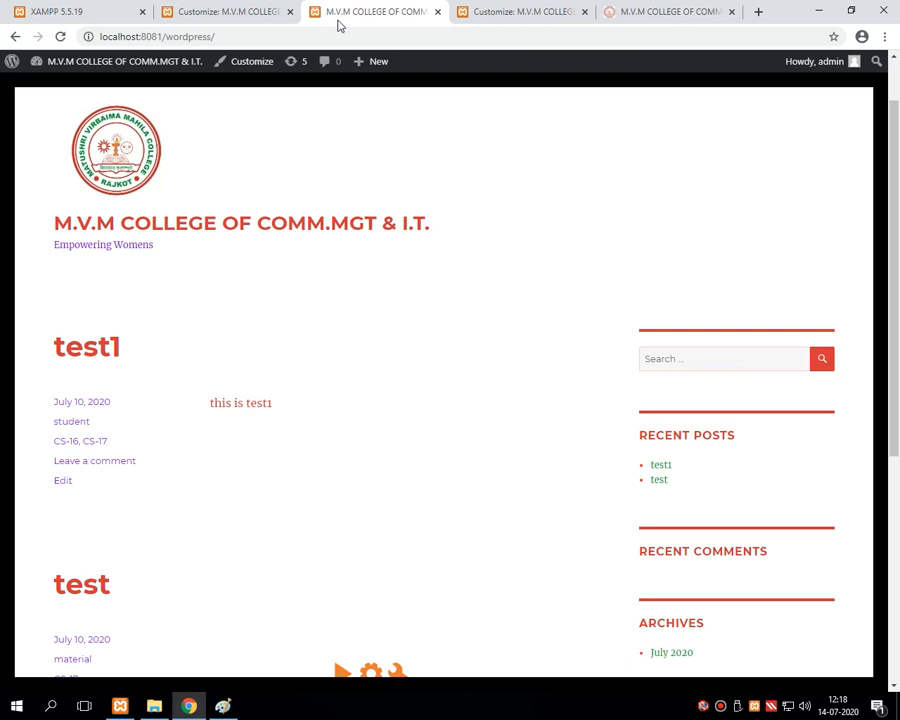
key("F5")
scroll(252, 270, "down", 3)
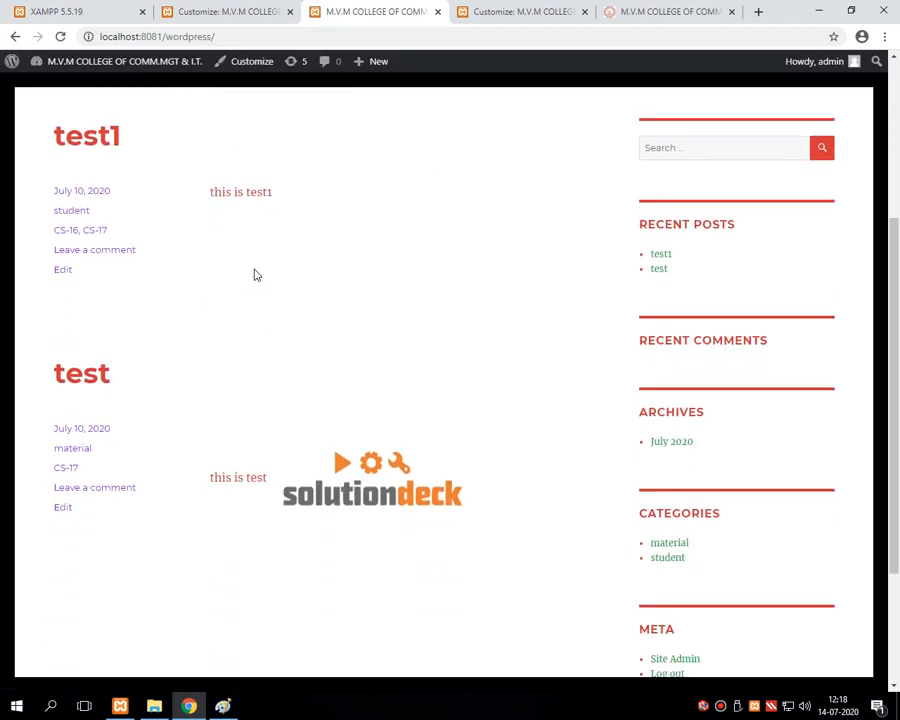
Step: Look over the live site's posts, sidebar widgets and footer for any entry from the new menu
scroll(254, 273, "down", 2)
scroll(254, 275, "down", 1)
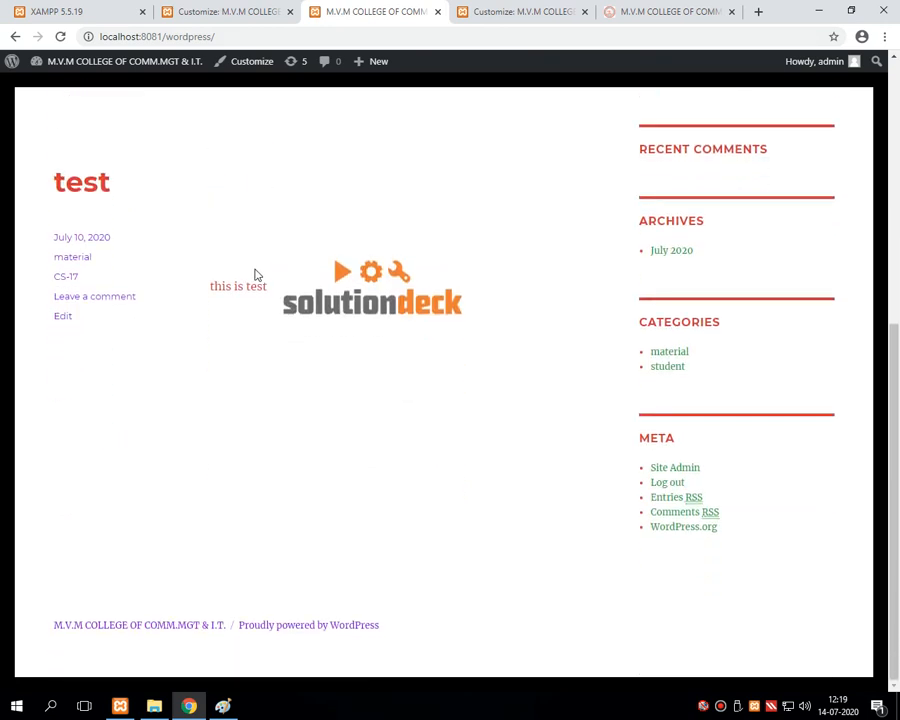
scroll(258, 274, "up", 4)
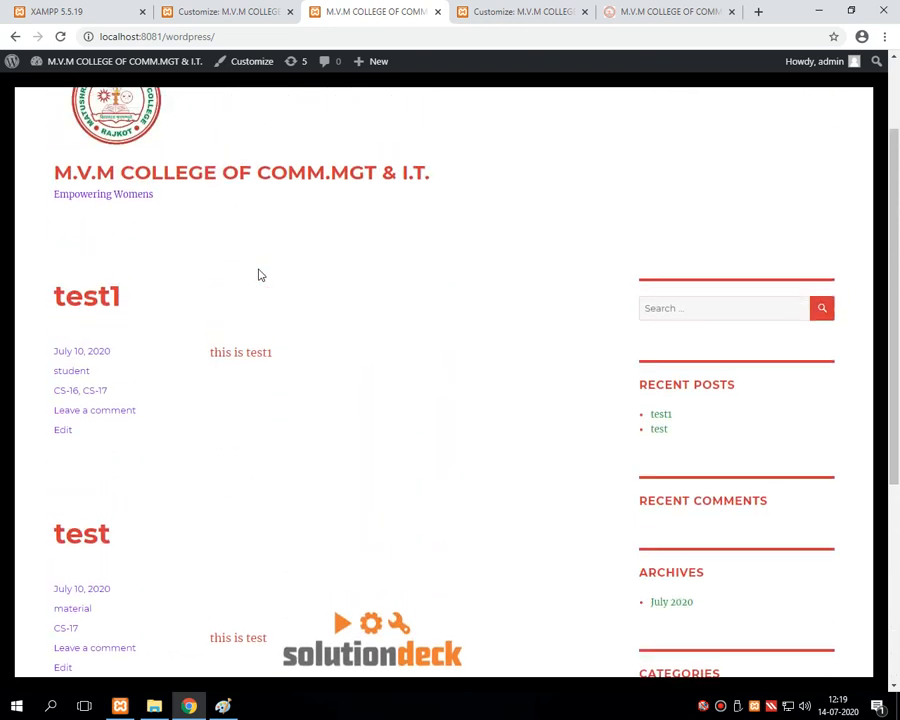
scroll(259, 275, "down", 3)
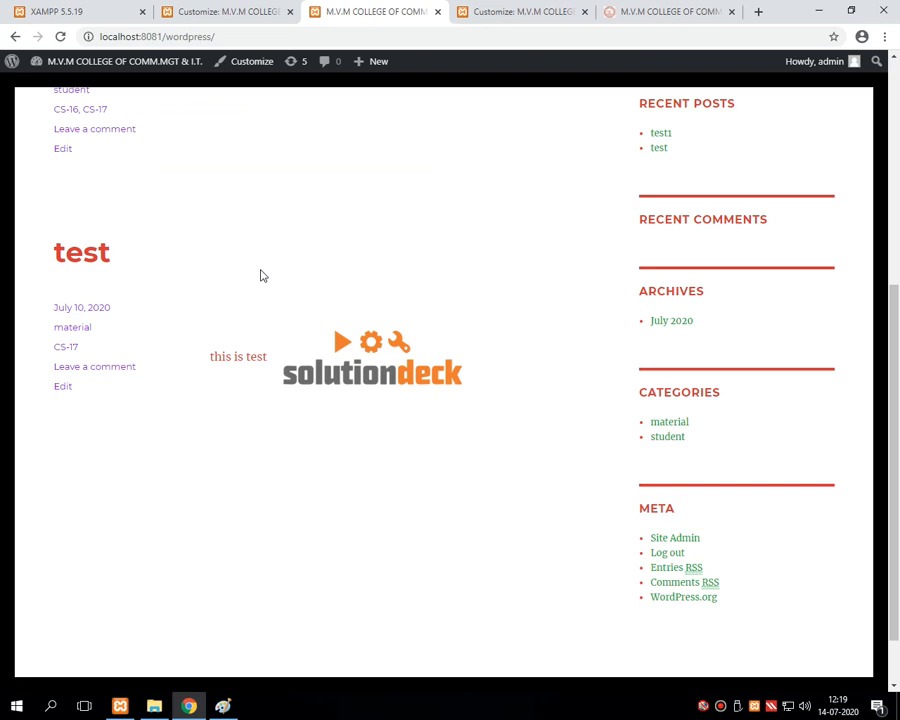
scroll(261, 275, "down", 1)
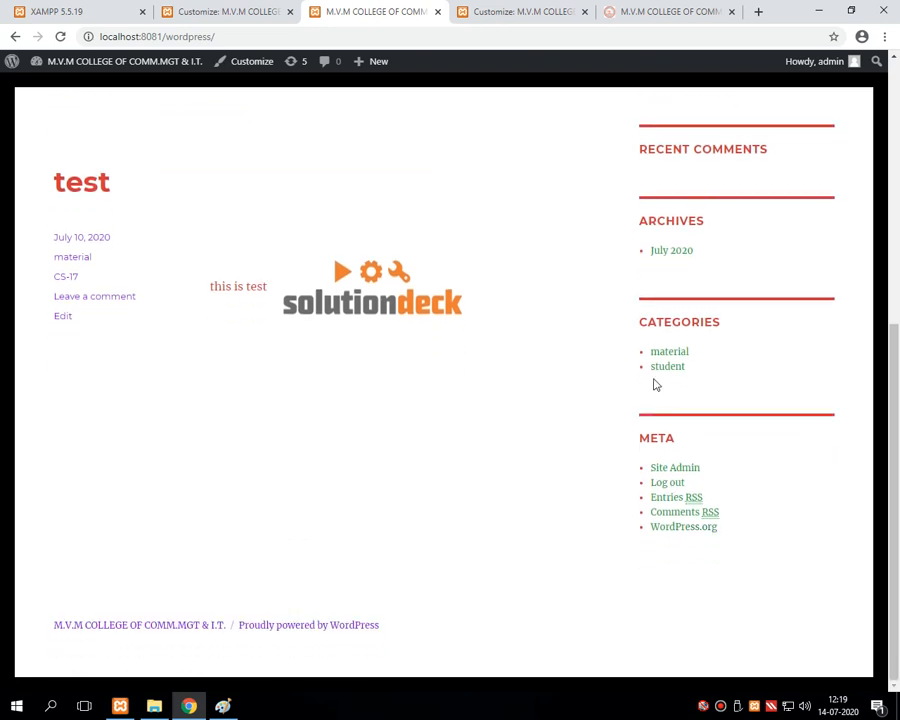
scroll(662, 302, "up", 3)
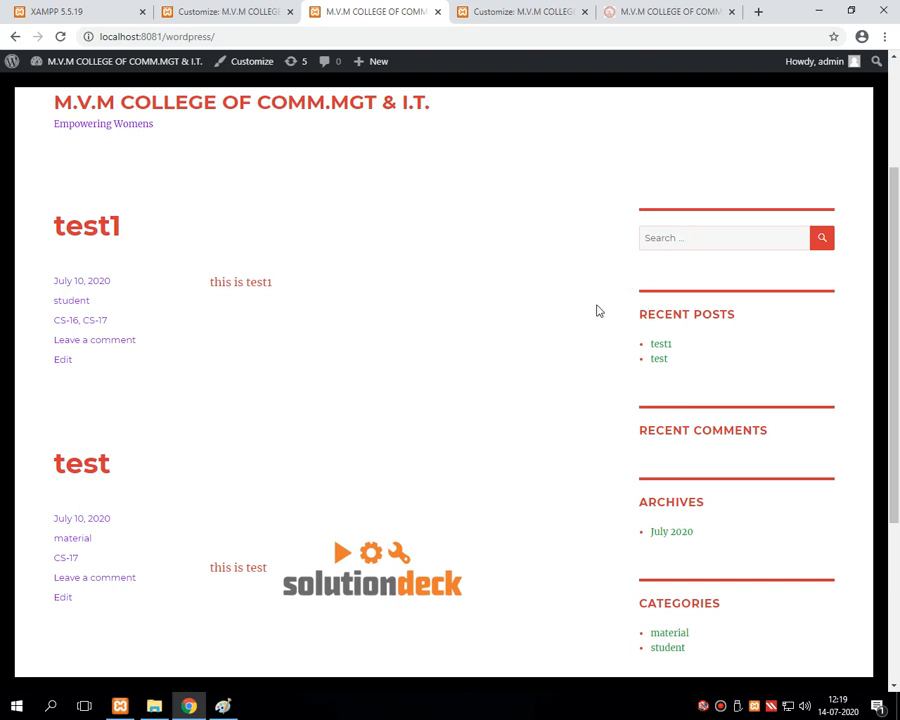
Step: Add the posts test and test1 as items of the Student Corner menu and publish the change
left_click(232, 12)
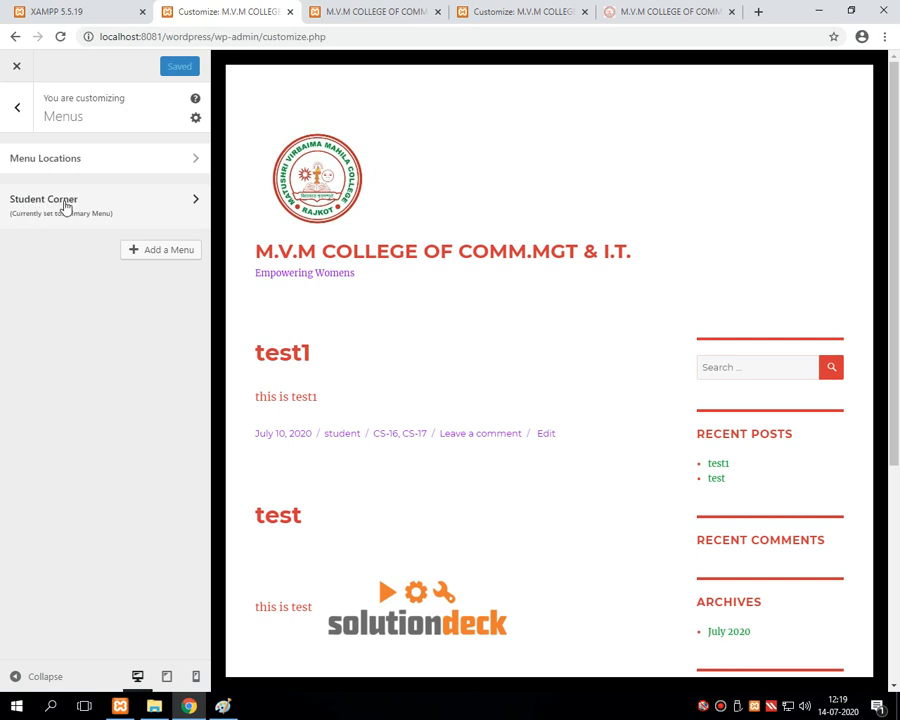
left_click(65, 205)
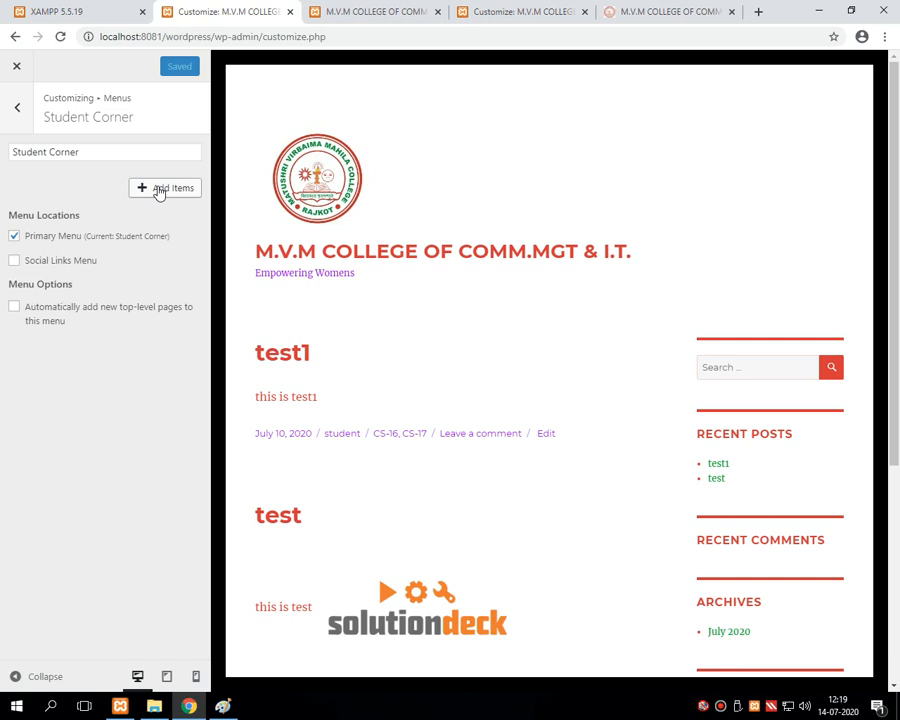
left_click(14, 110)
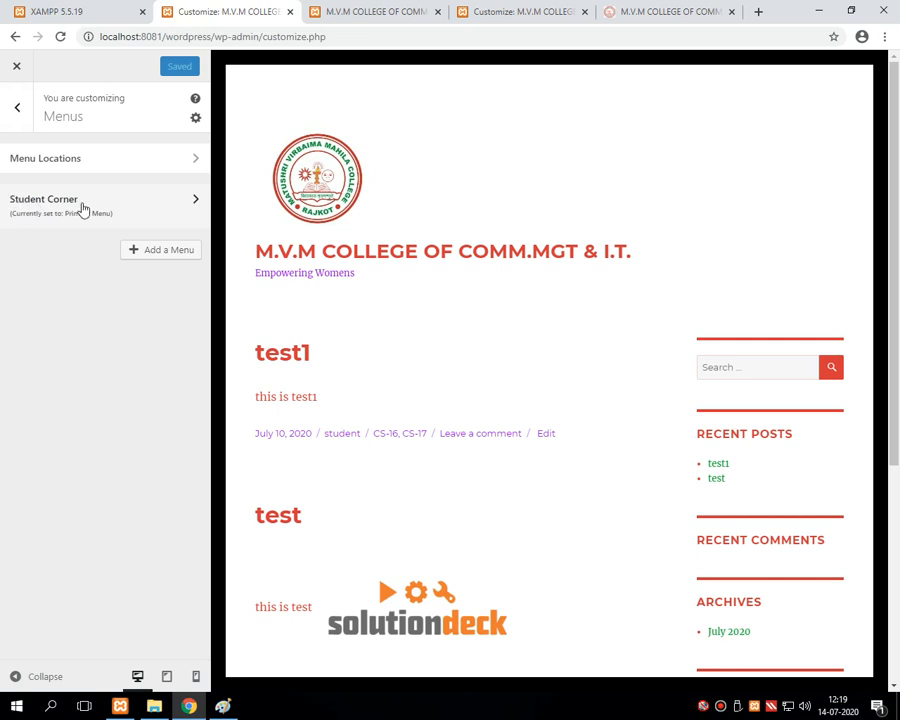
left_click(84, 209)
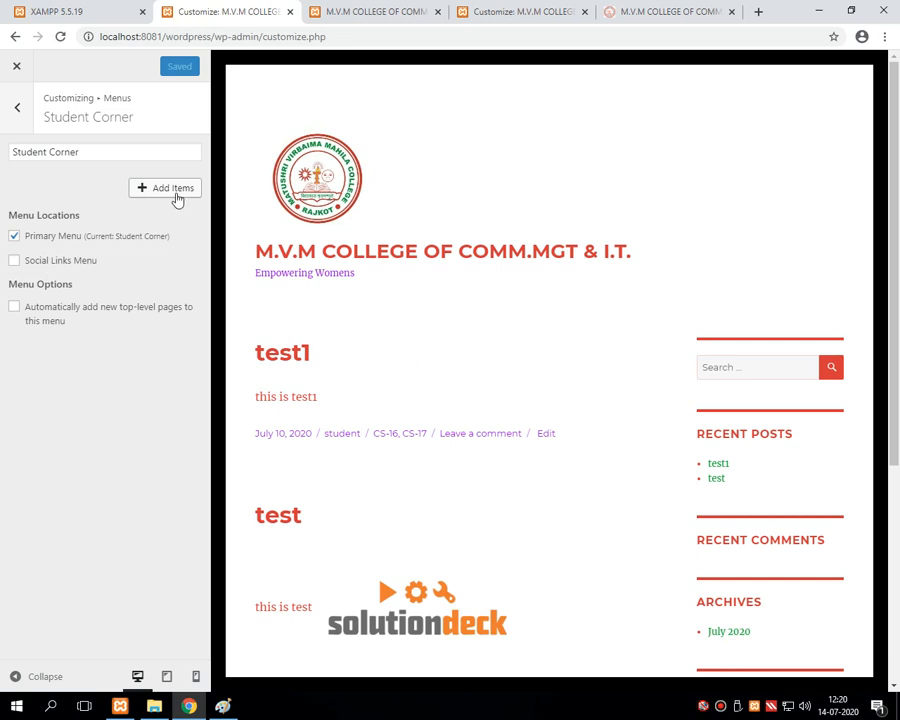
left_click(166, 196)
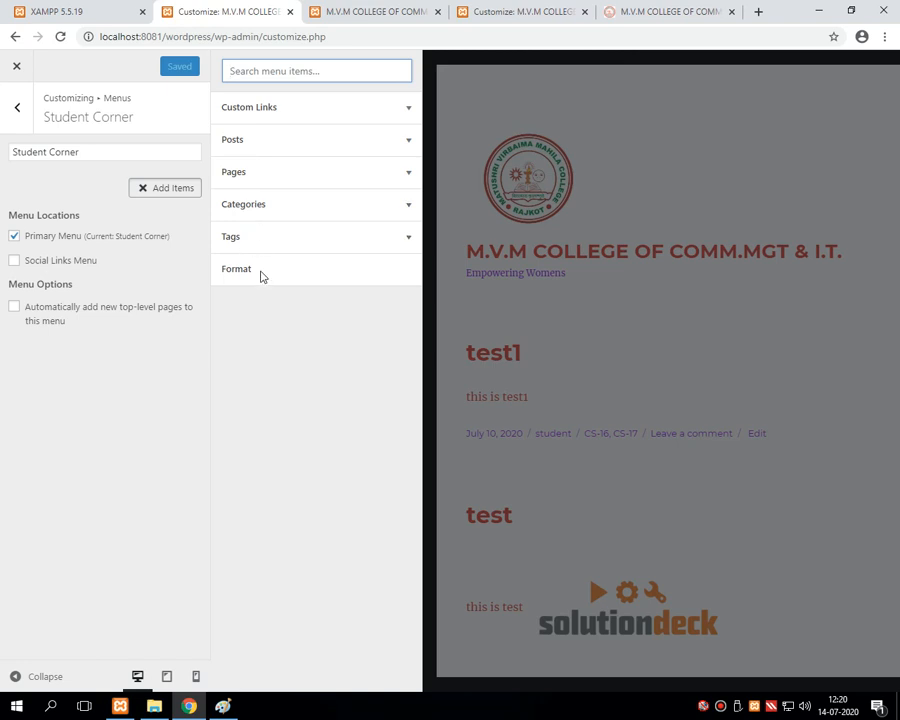
left_click(272, 148)
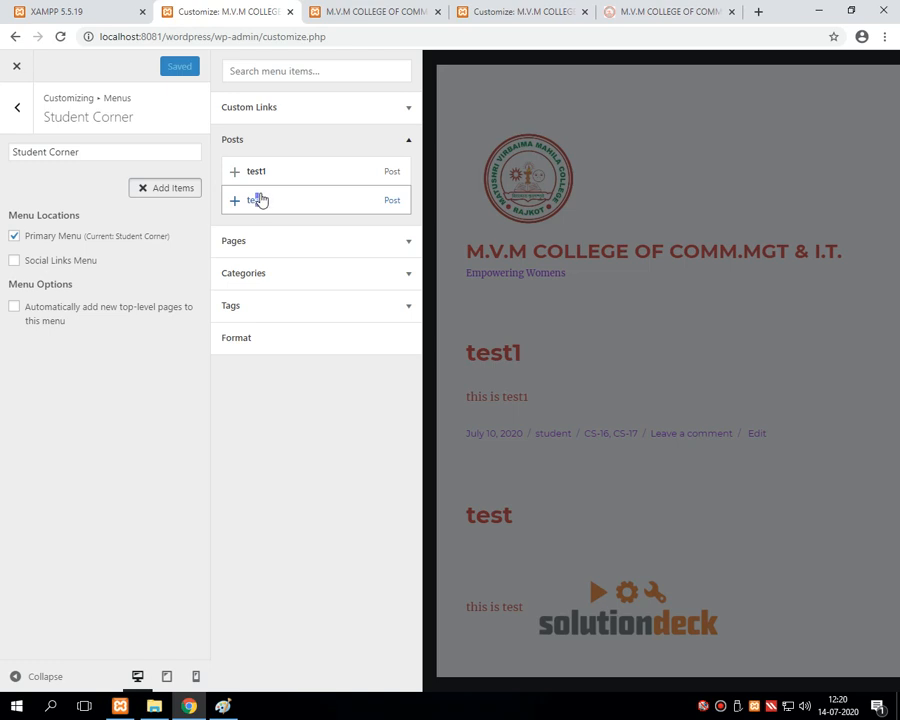
left_click(257, 200)
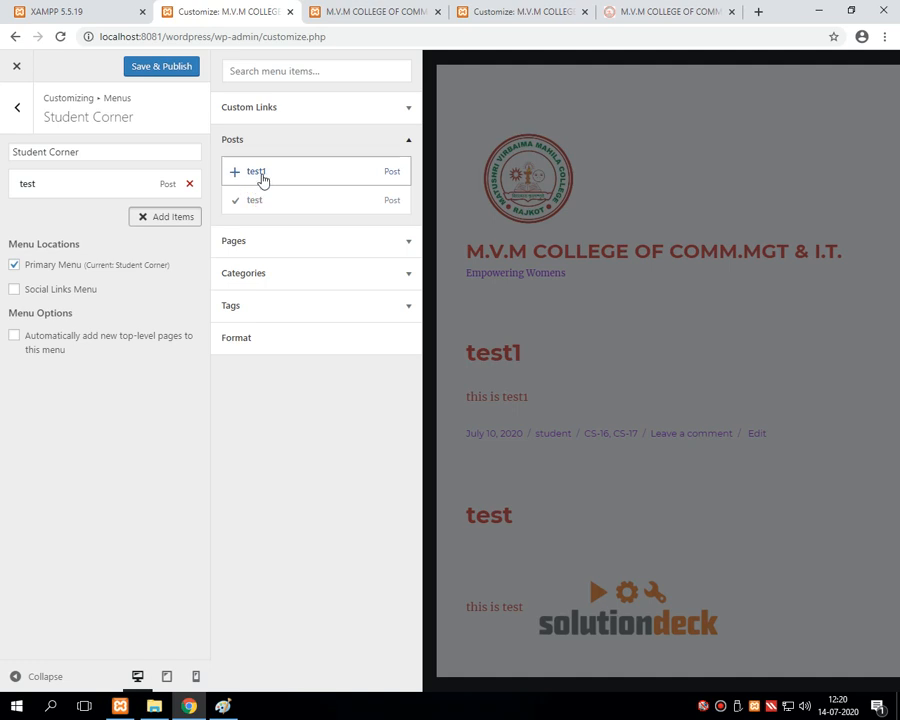
left_click(263, 179)
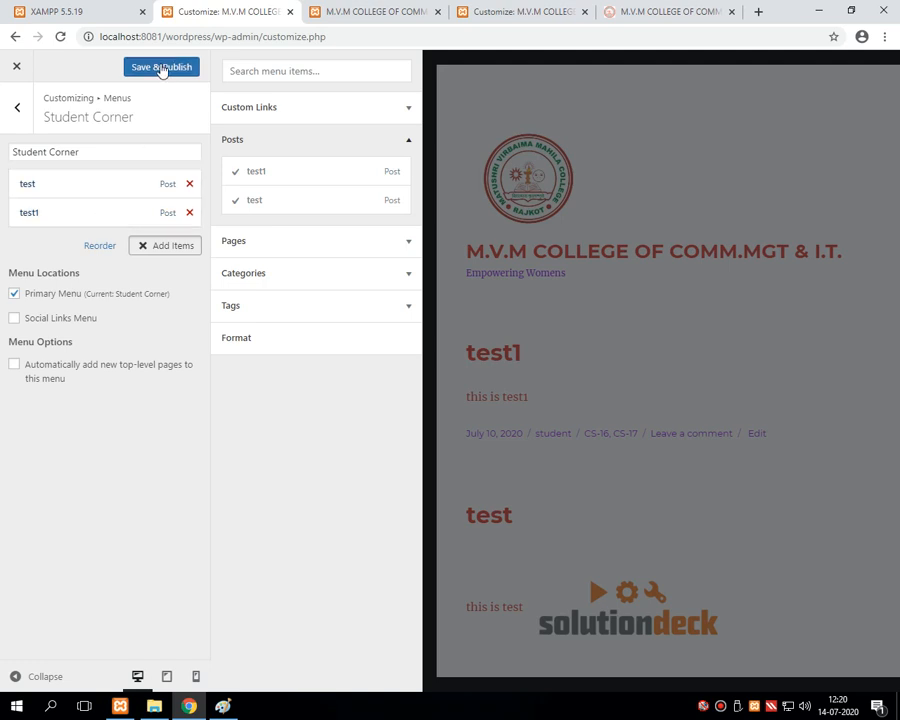
left_click(161, 68)
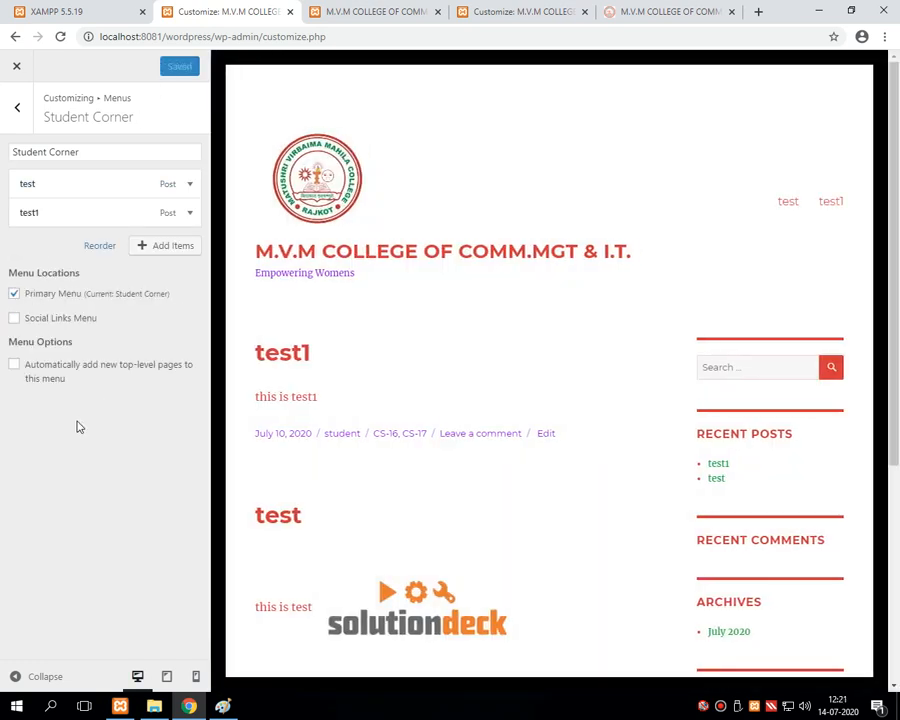
Step: Check the live site's header for the test and test1 menu items
left_click(381, 14)
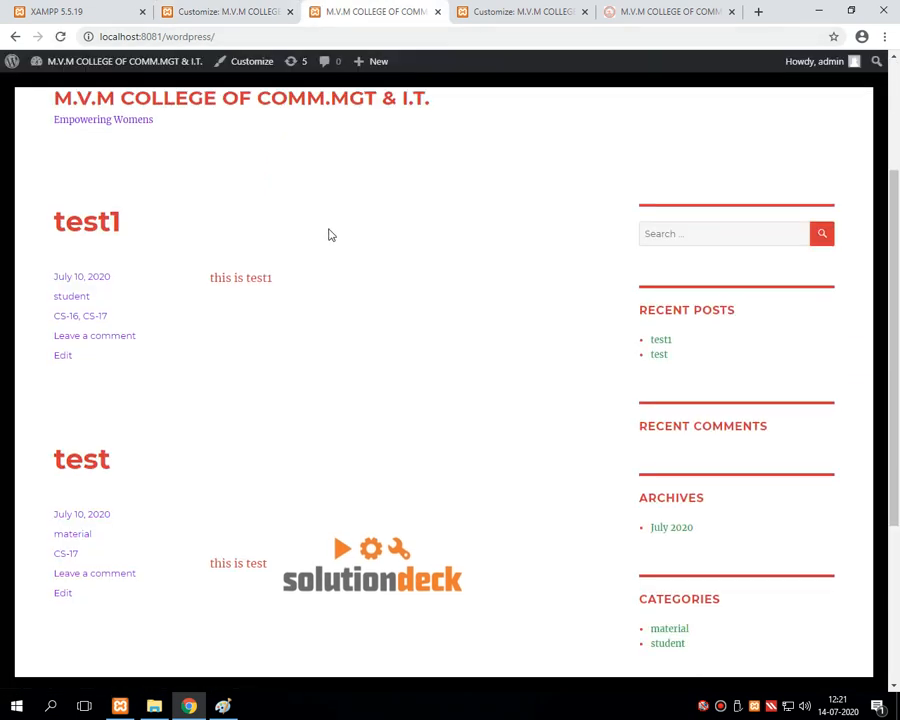
scroll(331, 235, "down", 3)
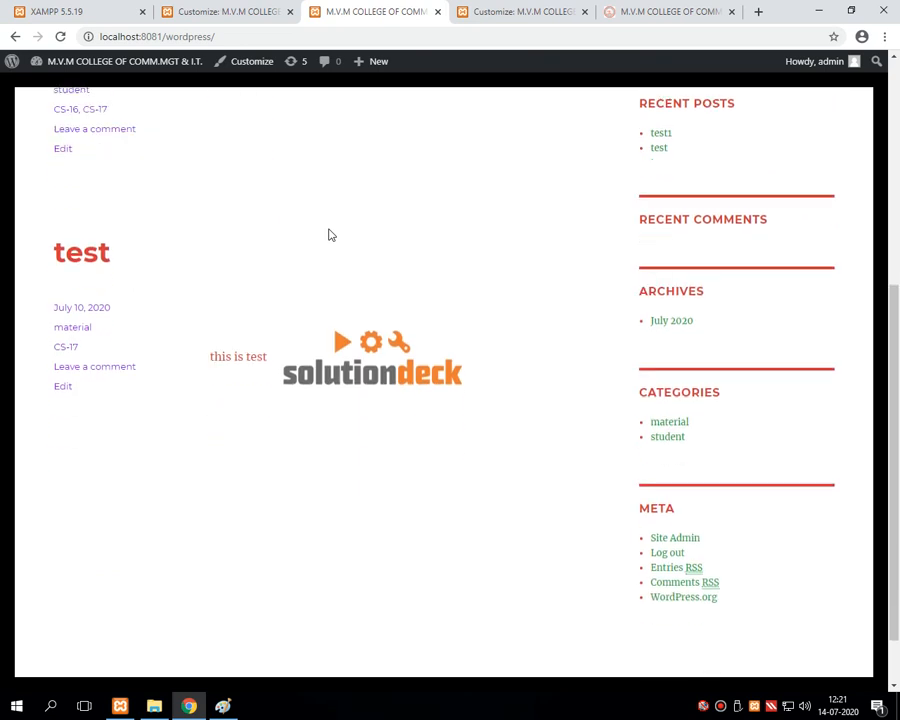
scroll(331, 235, "down", 1)
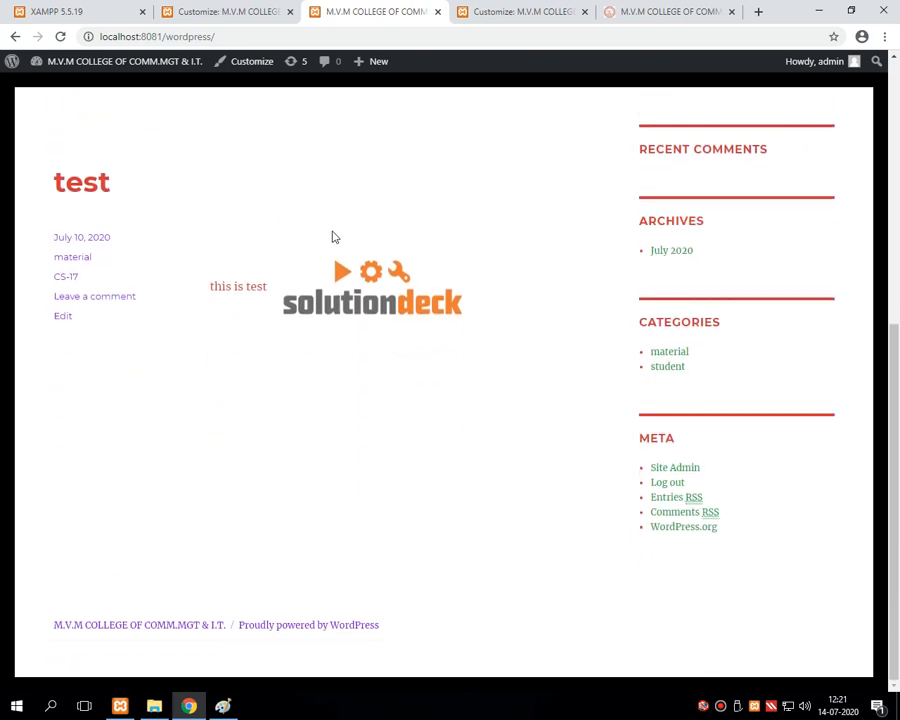
scroll(335, 251, "up", 5)
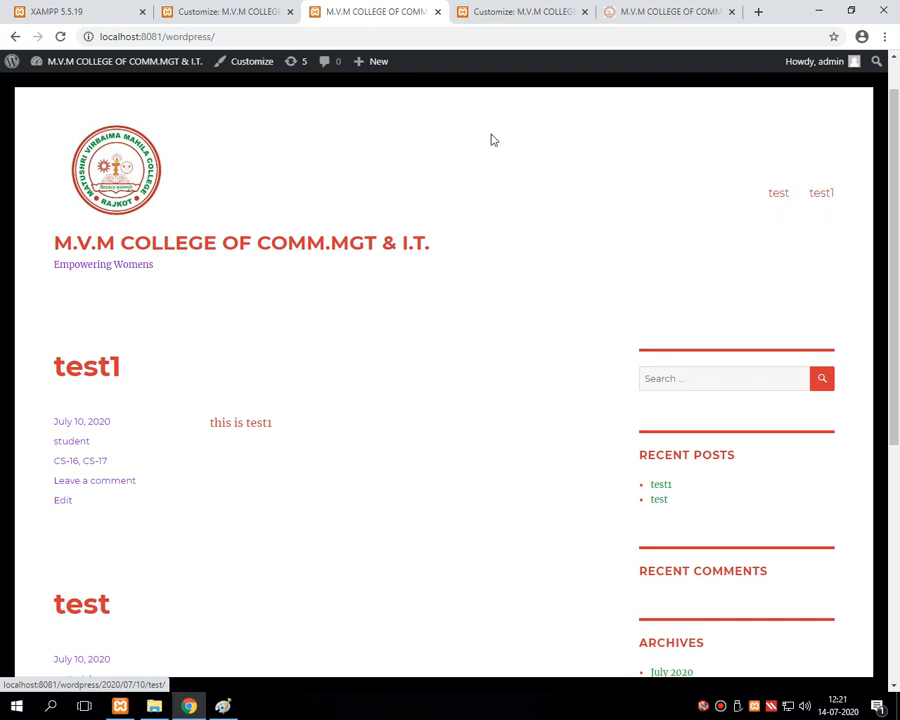
Step: Nest test1 as a sub-item of test in the Student Corner menu, publish it, and check the dropdown on the reloaded live site
left_click(200, 11)
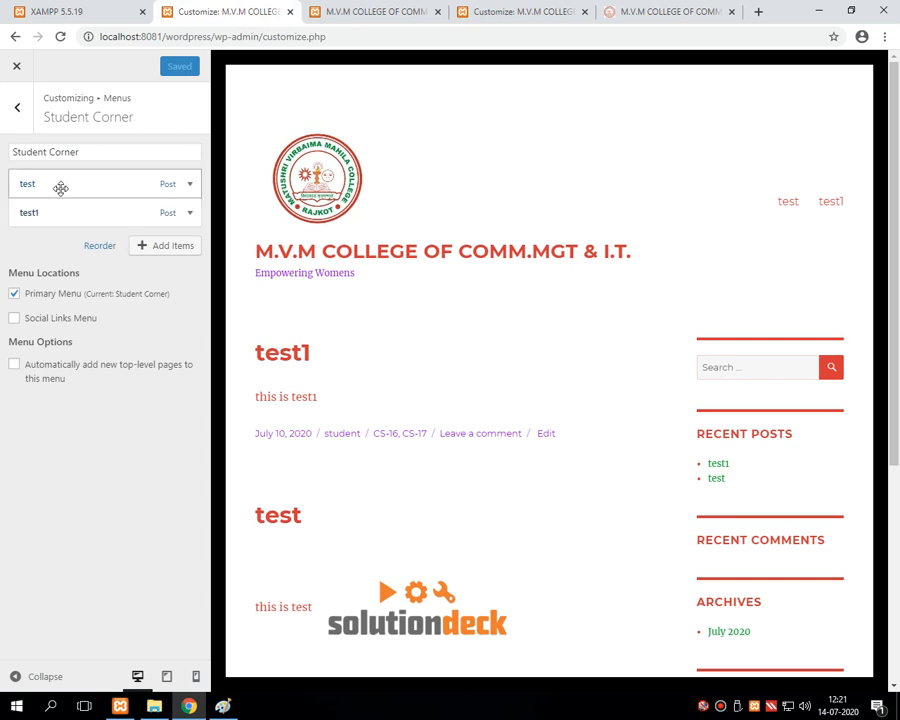
left_click_drag(62, 187, 88, 201)
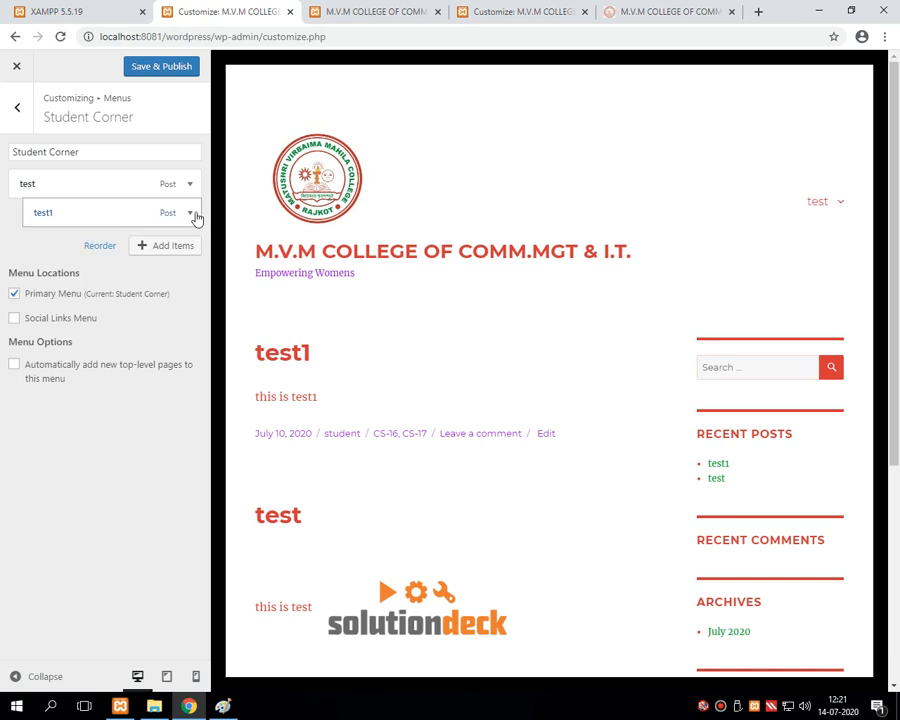
left_click_drag(125, 213, 103, 218)
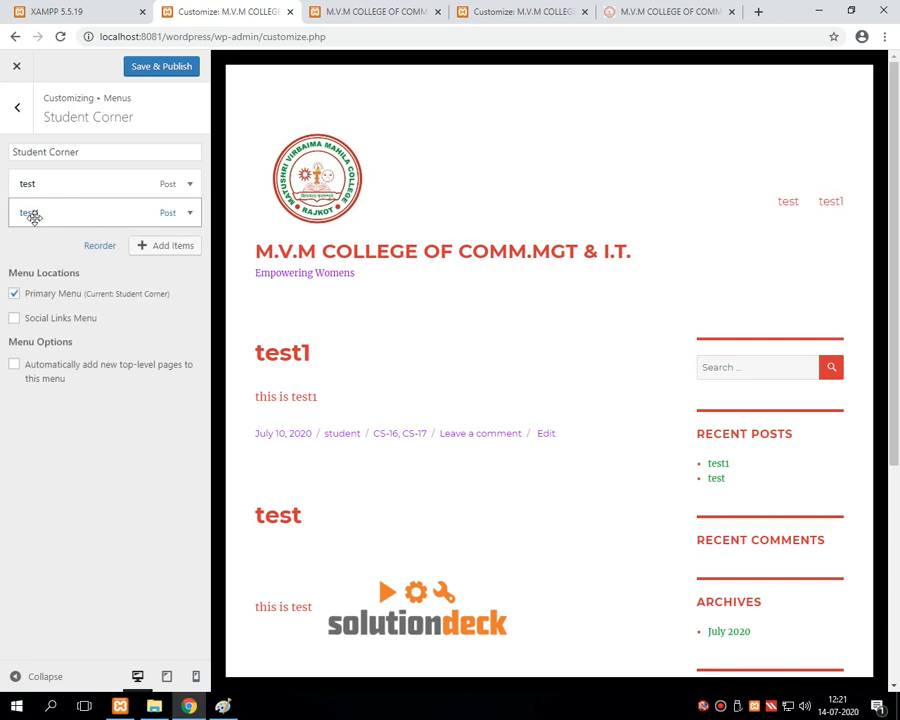
left_click_drag(38, 214, 68, 213)
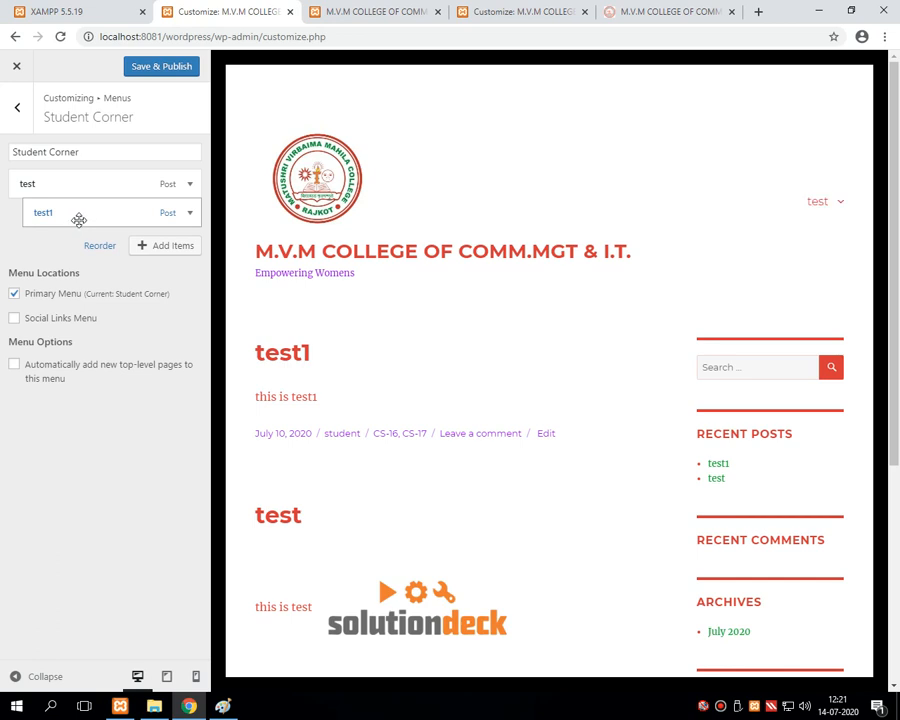
left_click(165, 68)
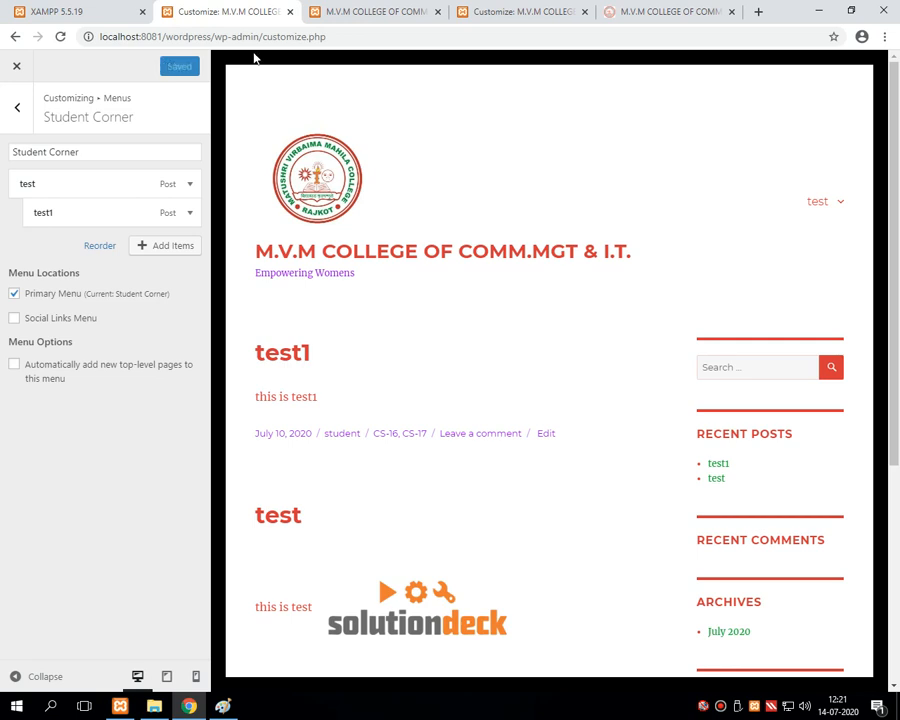
left_click(386, 11)
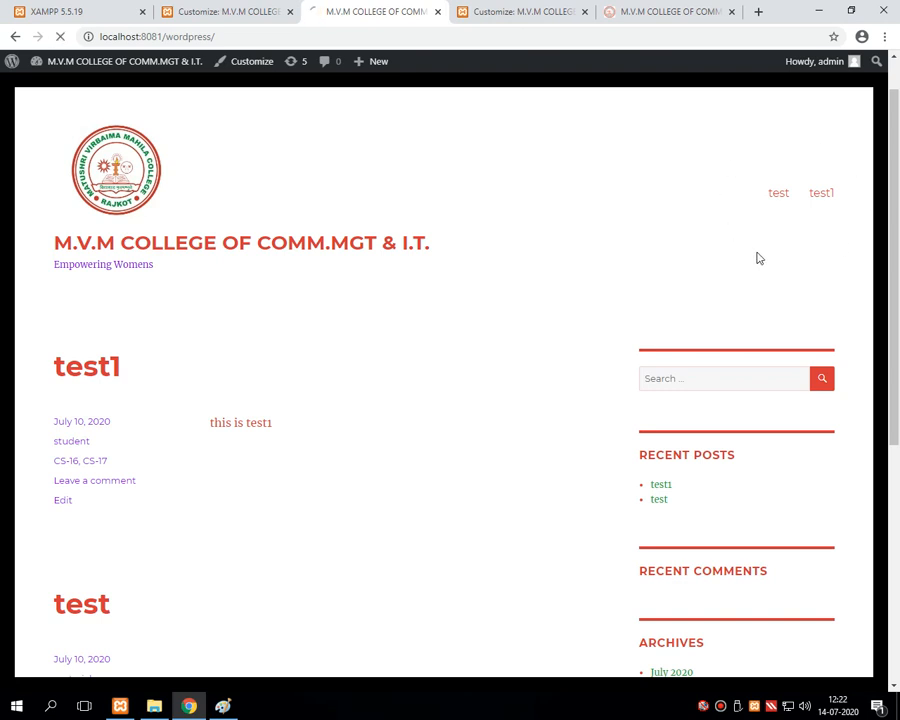
mouse_move(827, 200)
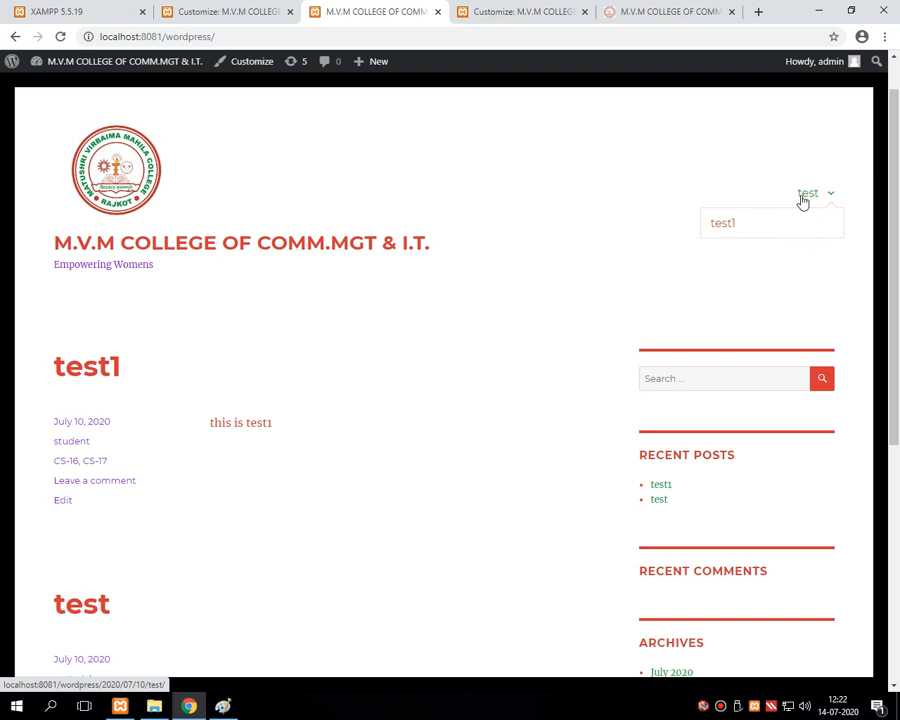
Step: Try to indent the first menu item, test, in the Student Corner menu, and nest test1 under it again
left_click(258, 10)
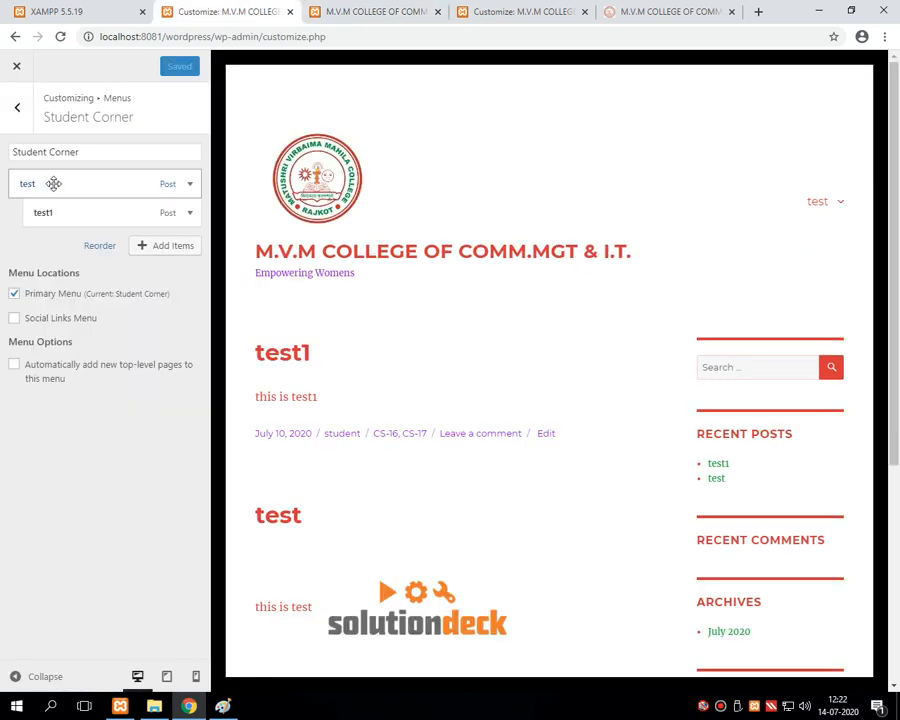
left_click_drag(53, 184, 121, 184)
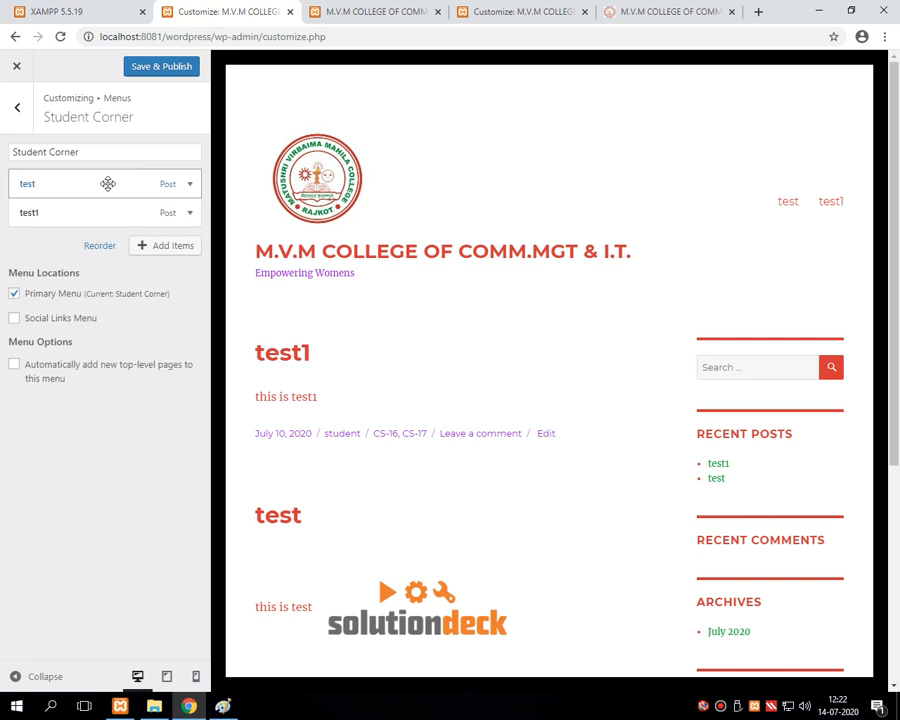
left_click_drag(28, 180, 112, 180)
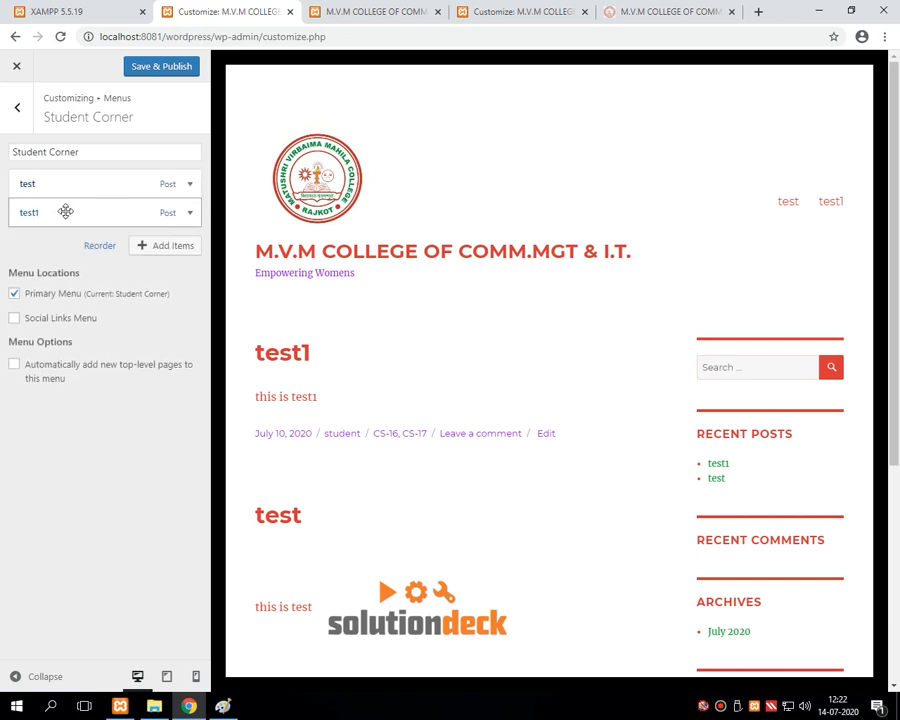
left_click_drag(65, 211, 109, 212)
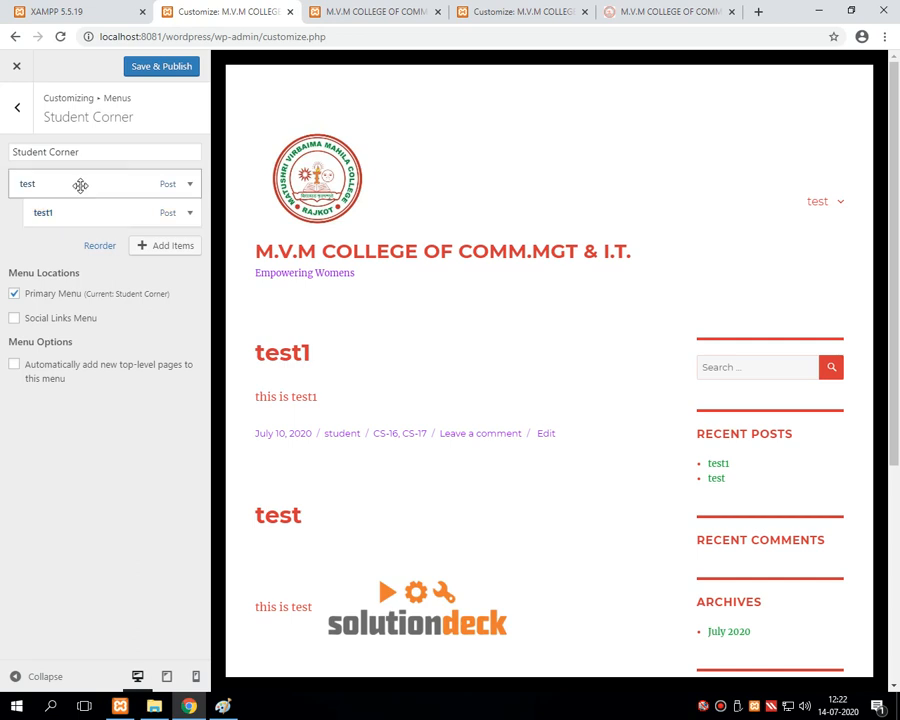
left_click_drag(80, 183, 124, 182)
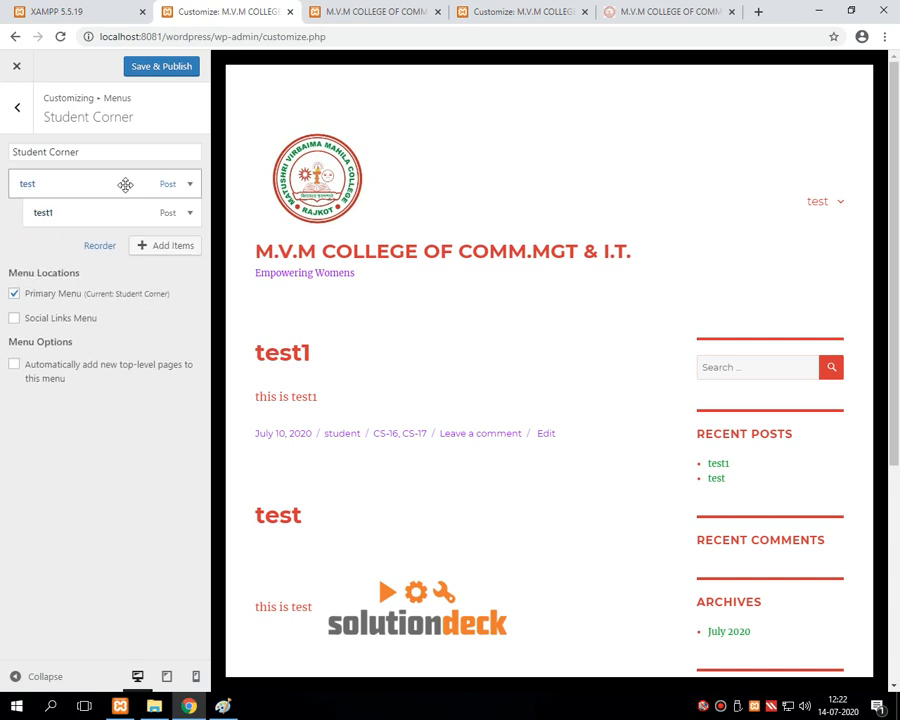
Step: Add Sample Page to the Student Corner menu as a top-level item, publish it, and check the menu in the preview
left_click(169, 249)
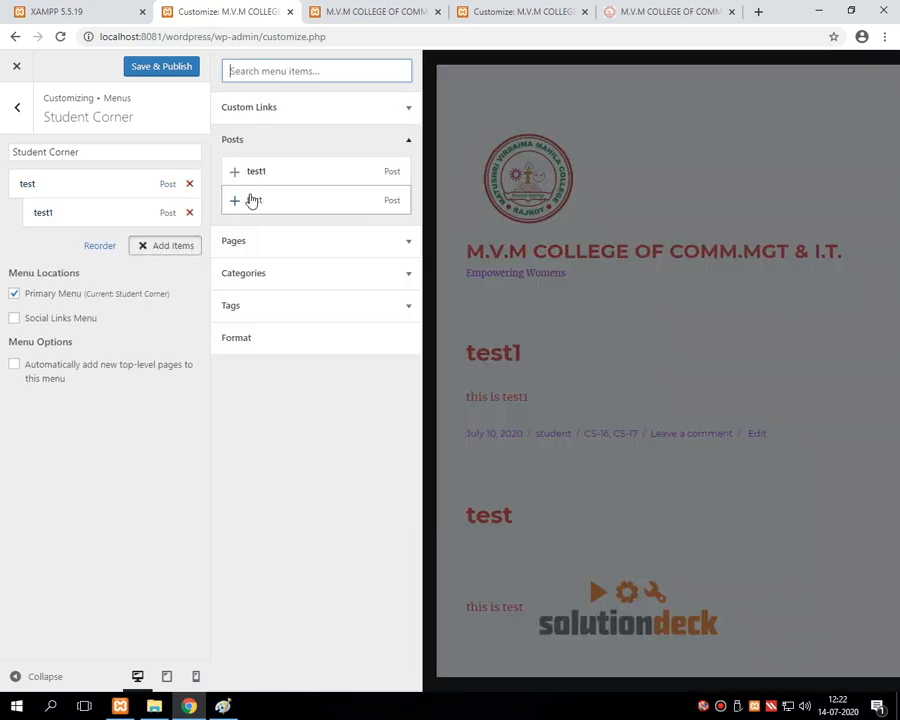
left_click(236, 247)
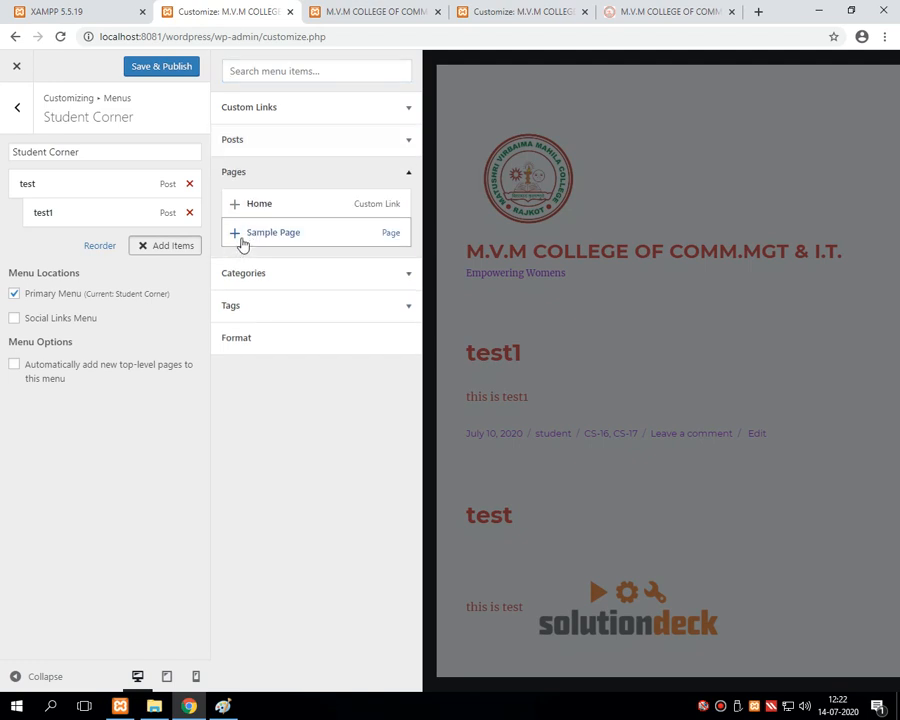
left_click(238, 233)
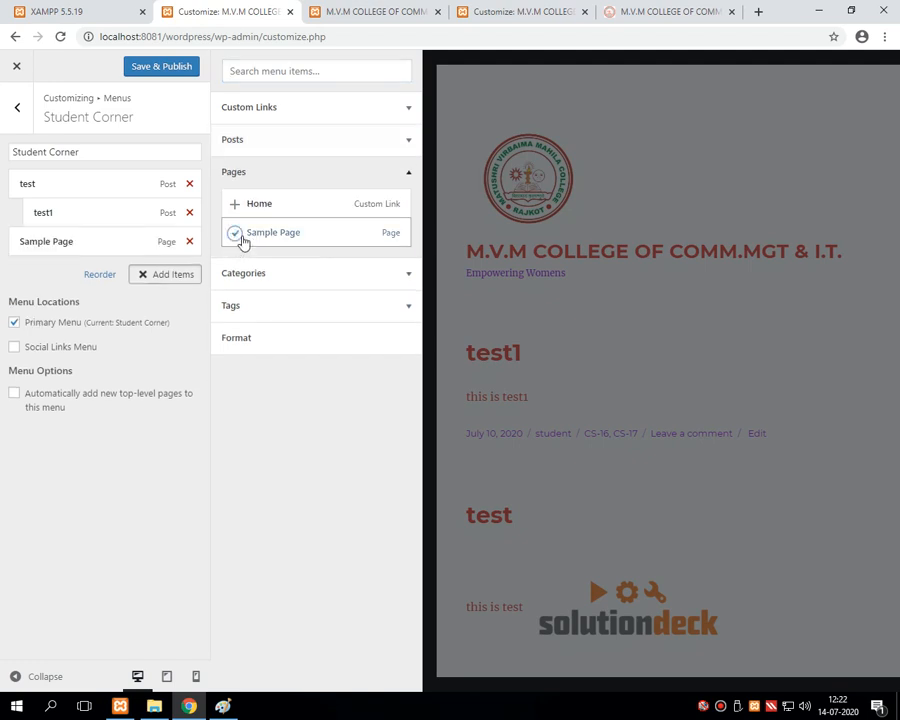
left_click(155, 67)
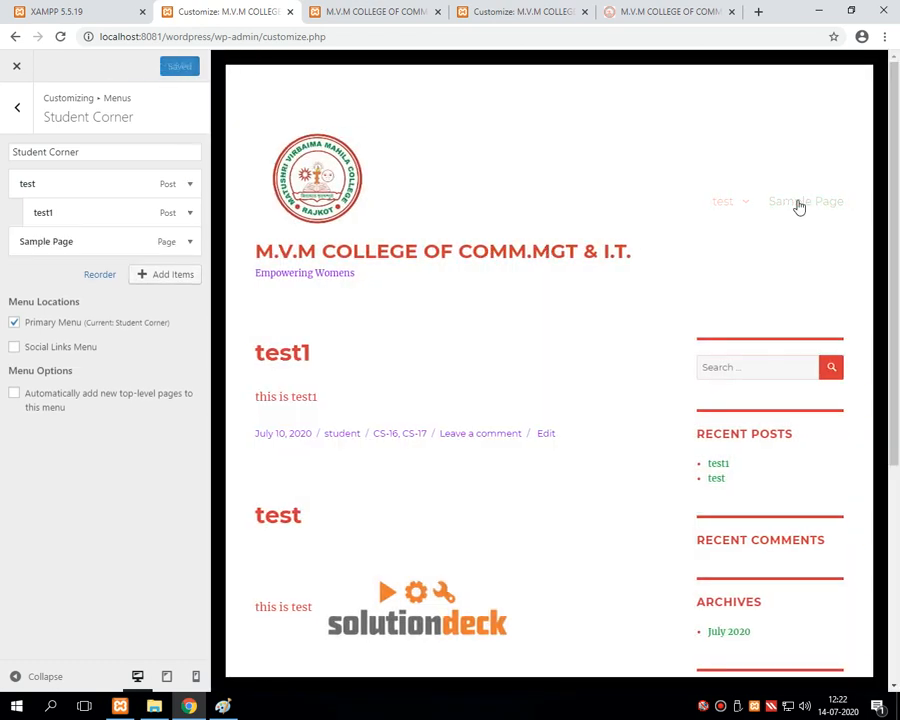
mouse_move(729, 208)
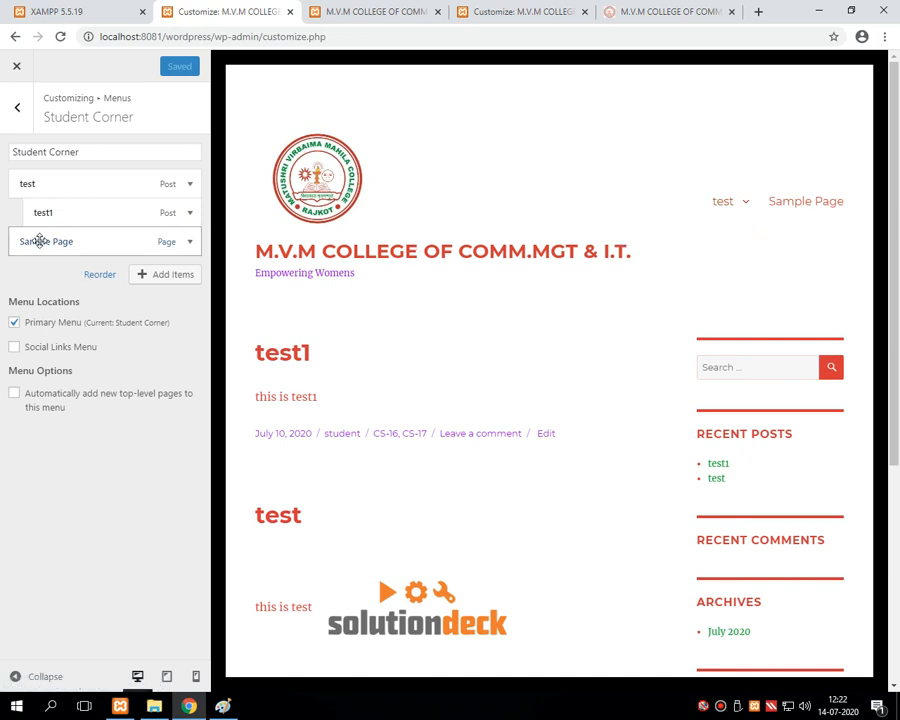
Step: Nest Sample Page under test in the Student Corner menu, publish it, and check the test dropdown on the reloaded live site
left_click_drag(13, 240, 54, 239)
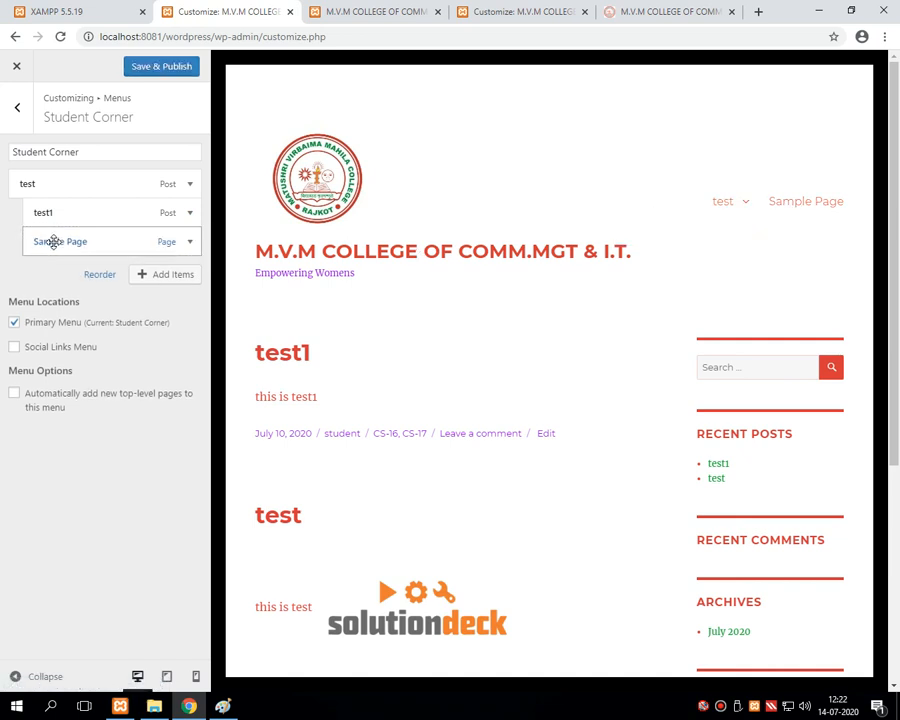
left_click(165, 67)
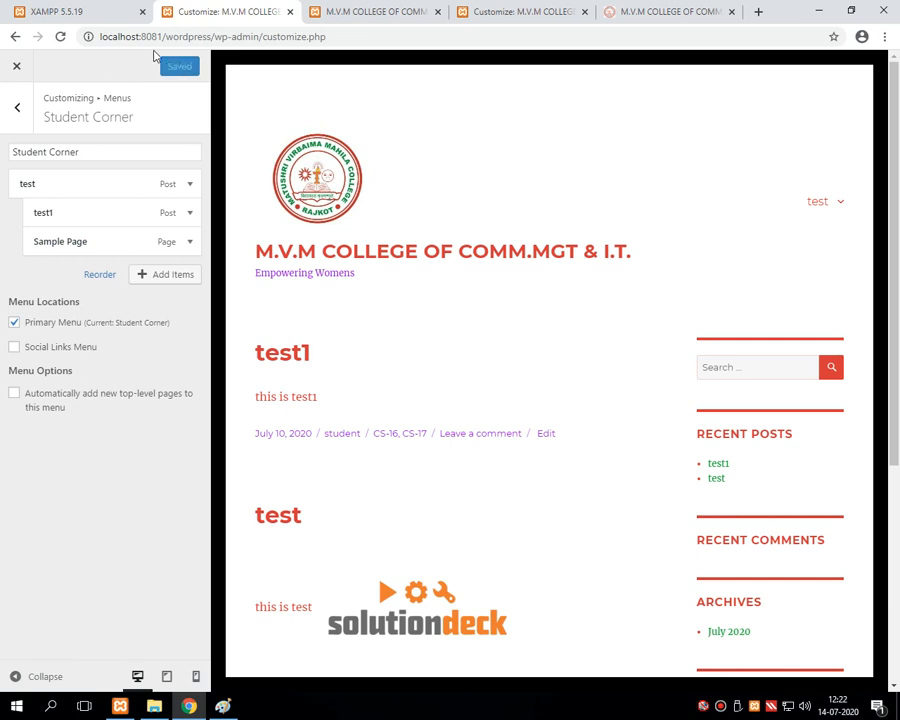
left_click(376, 11)
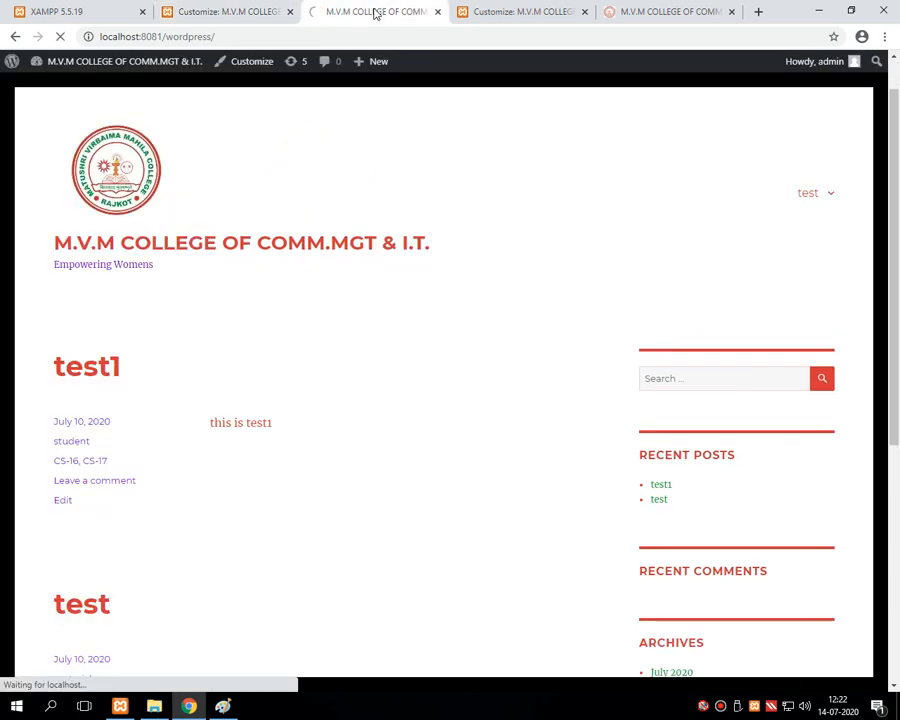
mouse_move(810, 195)
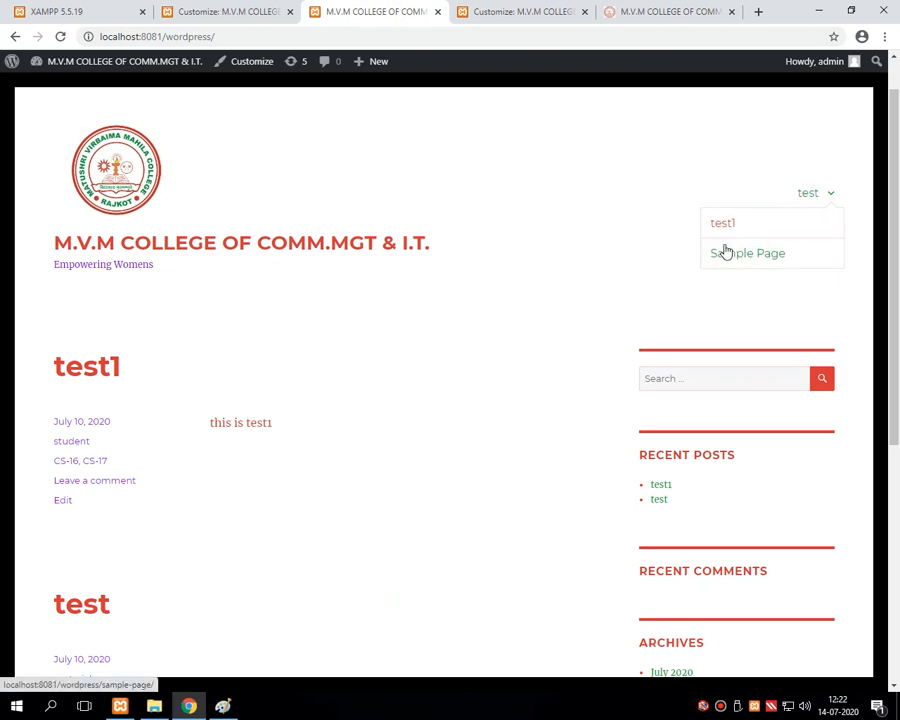
Step: Move test1 and Sample Page back to the top level of the Student Corner menu and try to indent test
left_click(220, 12)
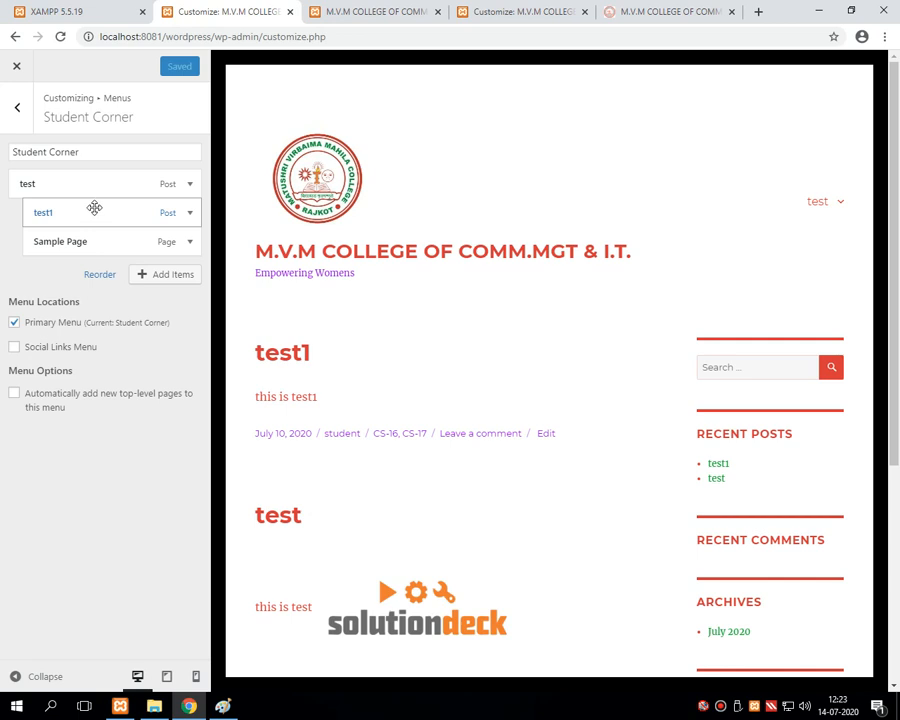
left_click_drag(70, 183, 96, 183)
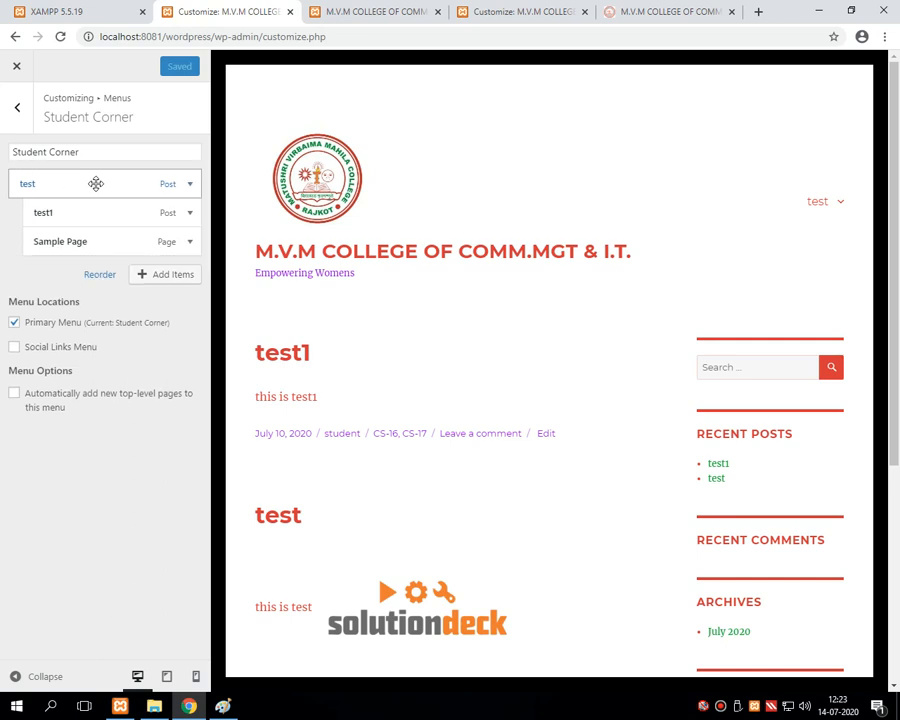
left_click_drag(96, 250, 78, 222)
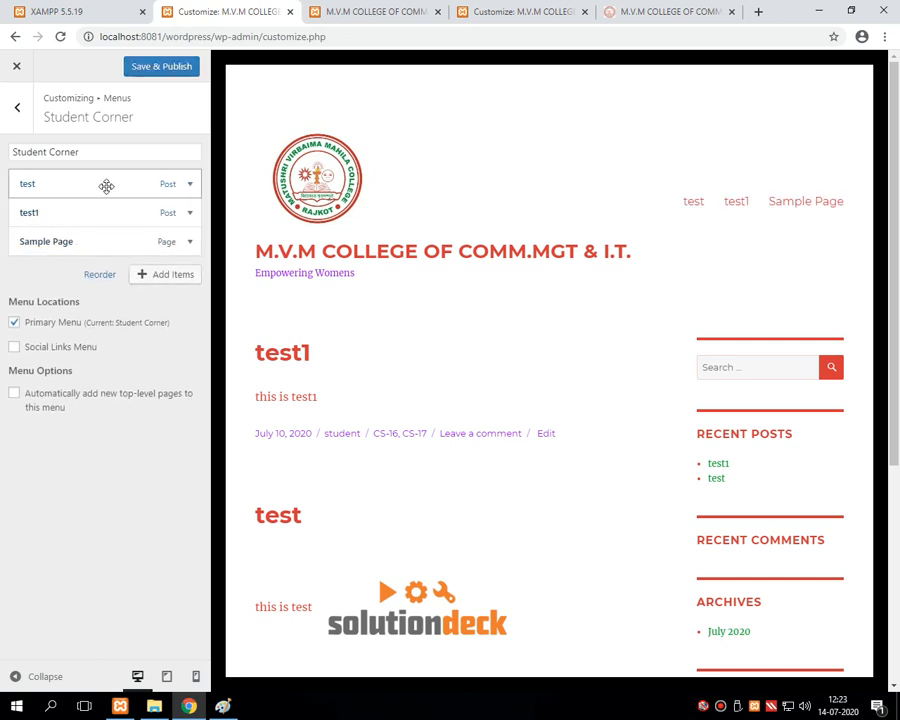
left_click_drag(108, 184, 193, 185)
left_click_drag(127, 183, 24, 188)
left_click_drag(86, 195, 168, 187)
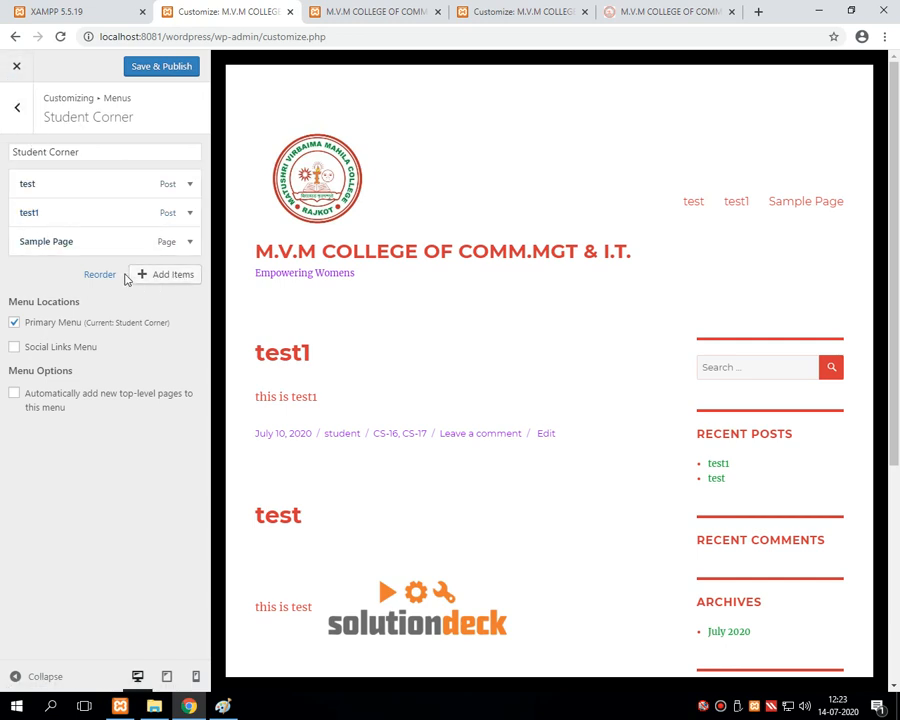
right_click(58, 184)
left_click(32, 182)
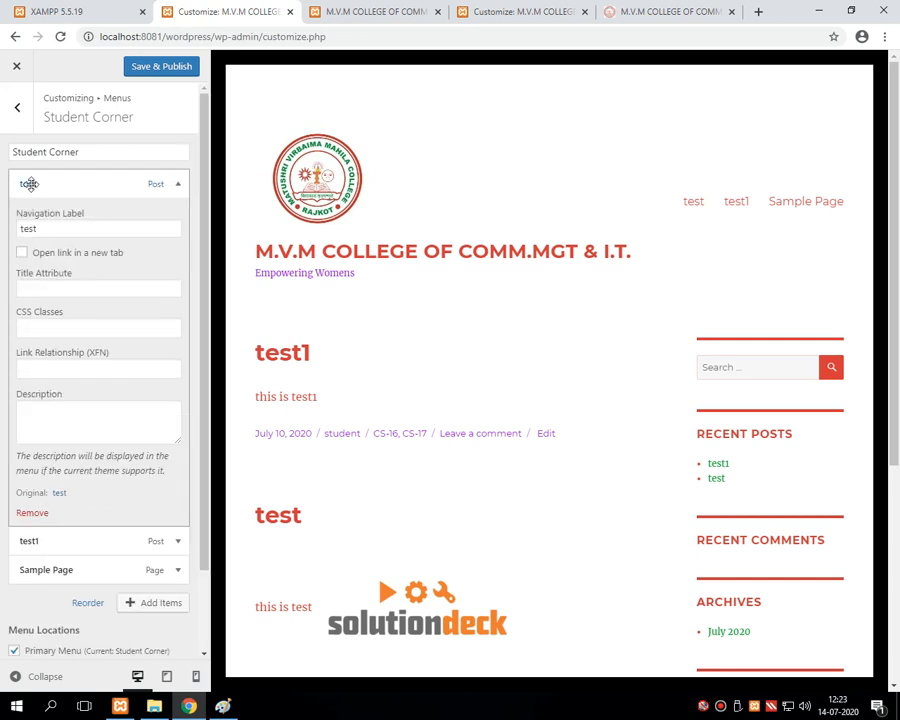
left_click(32, 182)
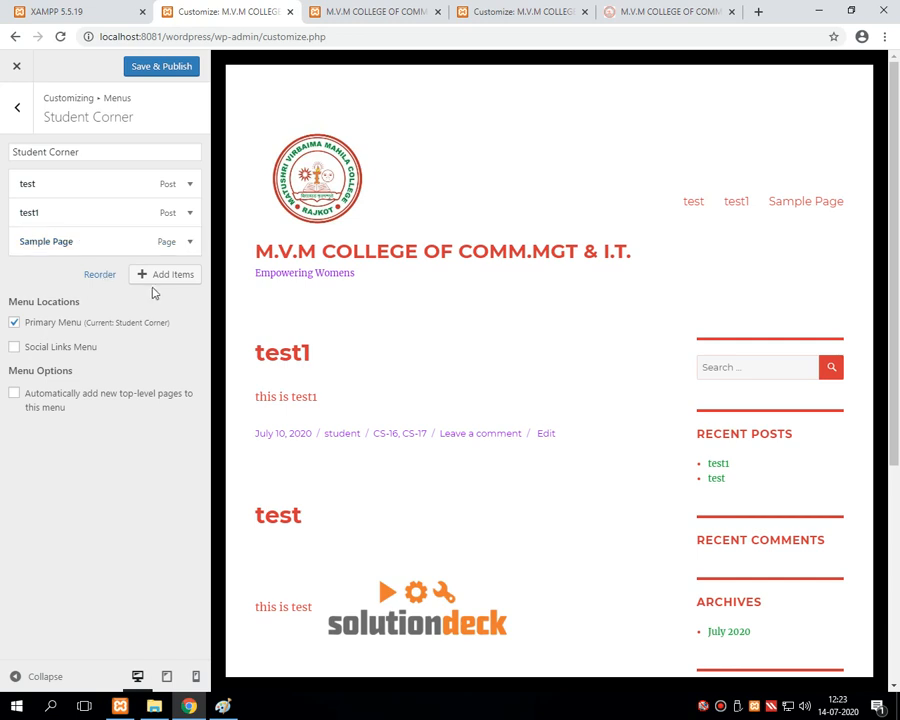
left_click(17, 106)
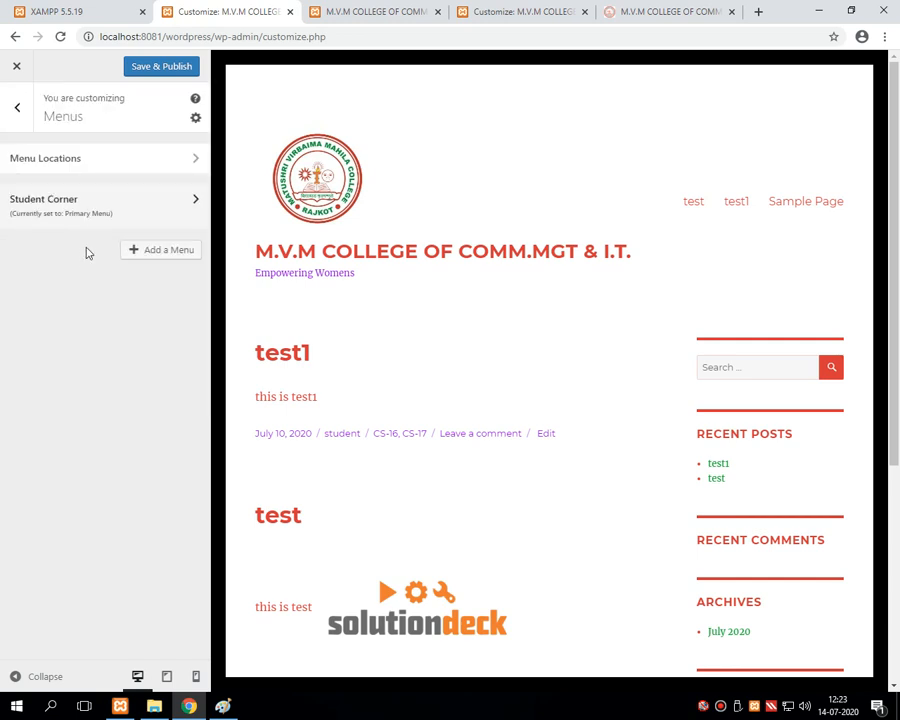
left_click(119, 203)
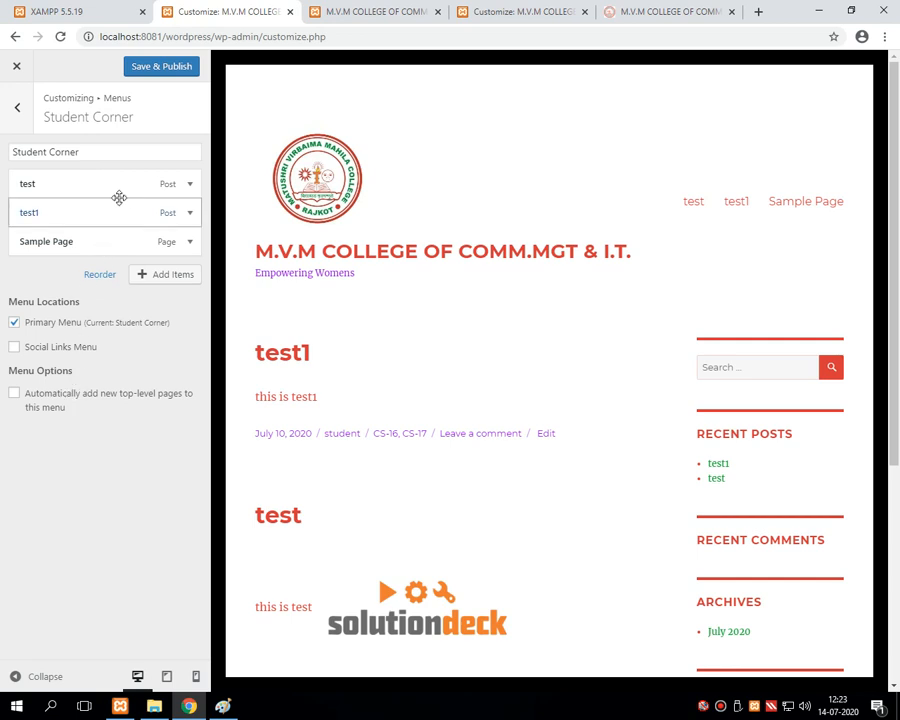
right_click(117, 199)
Step: Remove the test, test1 and Sample Page items from the Student Corner menu and delete the emptied menu
left_click(190, 185)
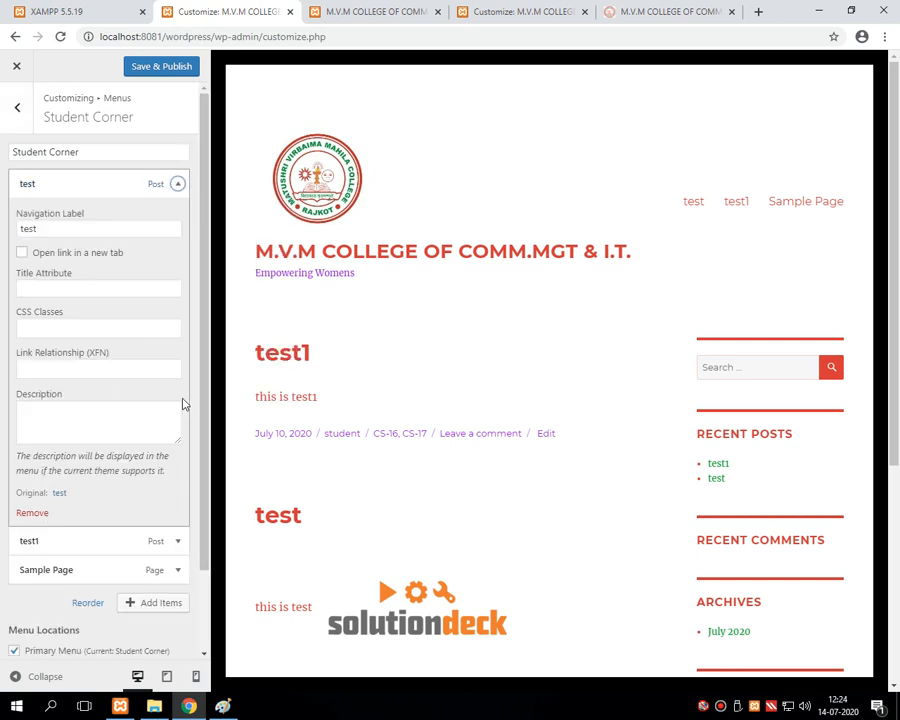
left_click(16, 513)
left_click(190, 184)
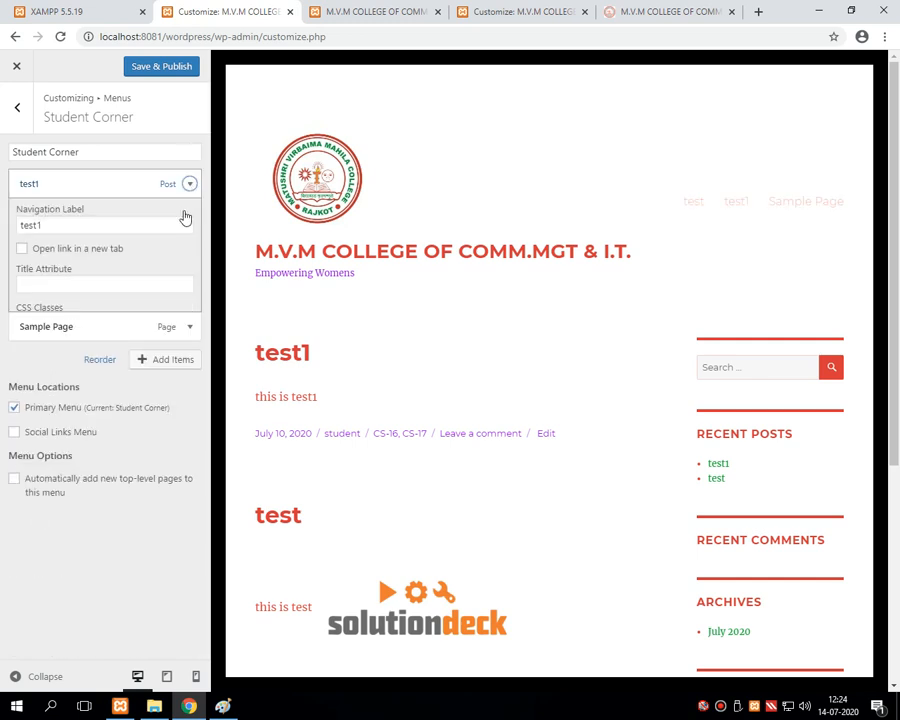
left_click(31, 512)
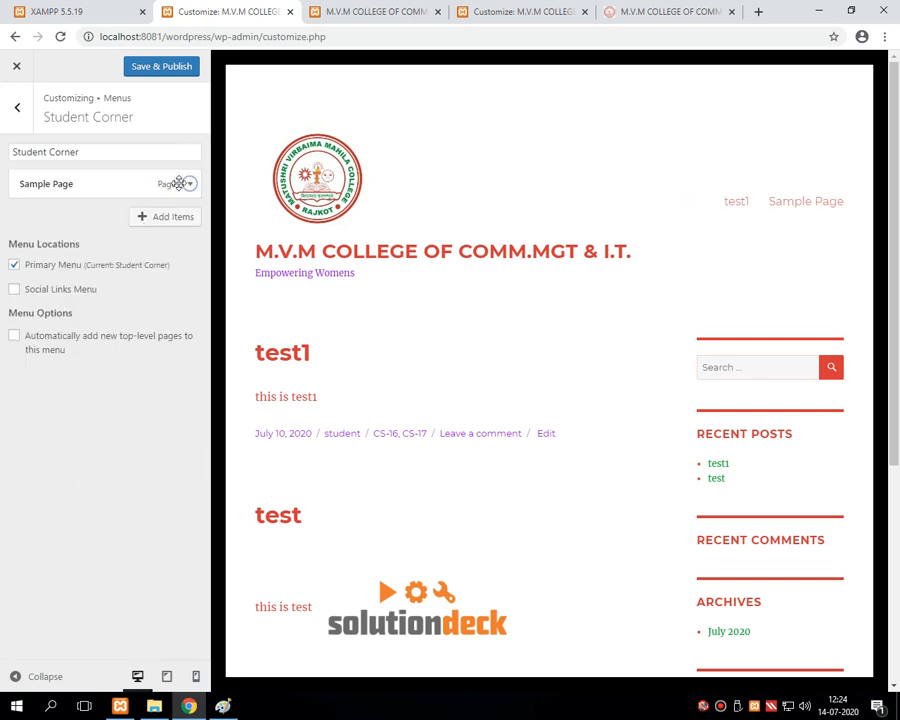
left_click(188, 186)
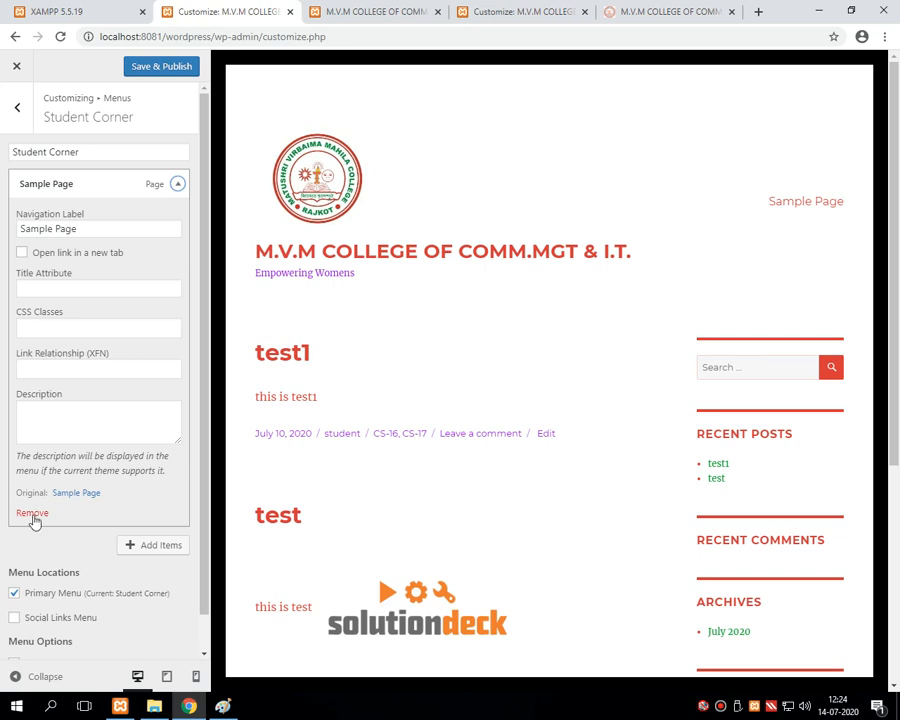
left_click(31, 513)
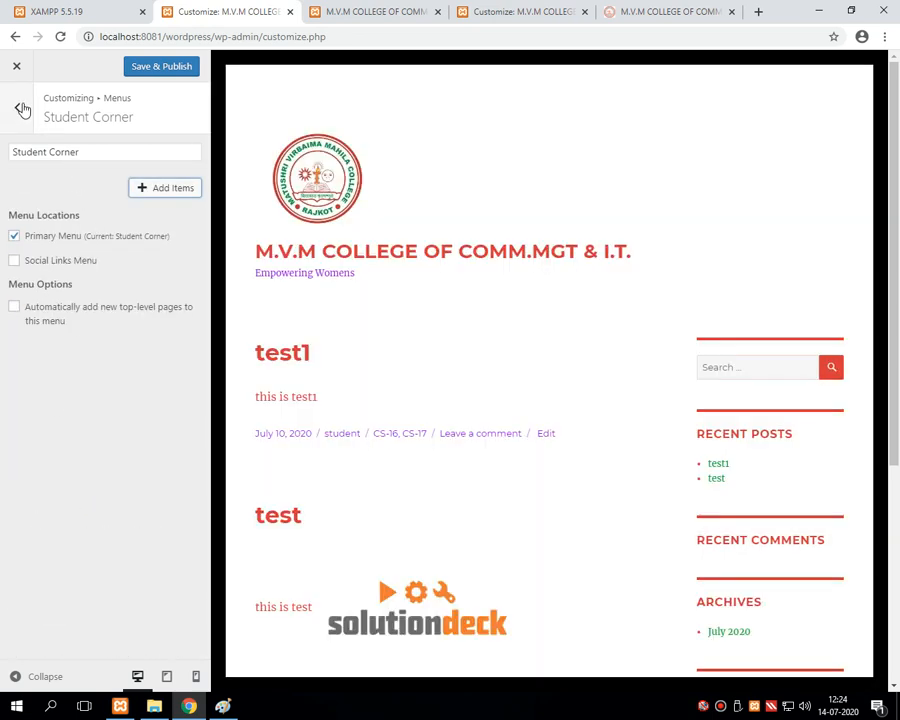
left_click(58, 243)
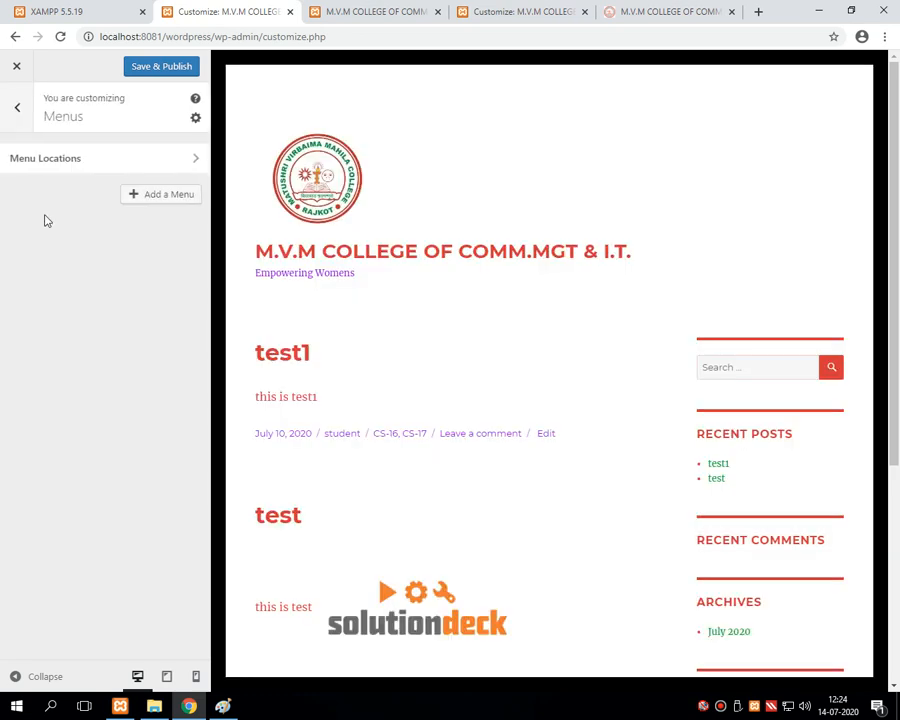
left_click(17, 107)
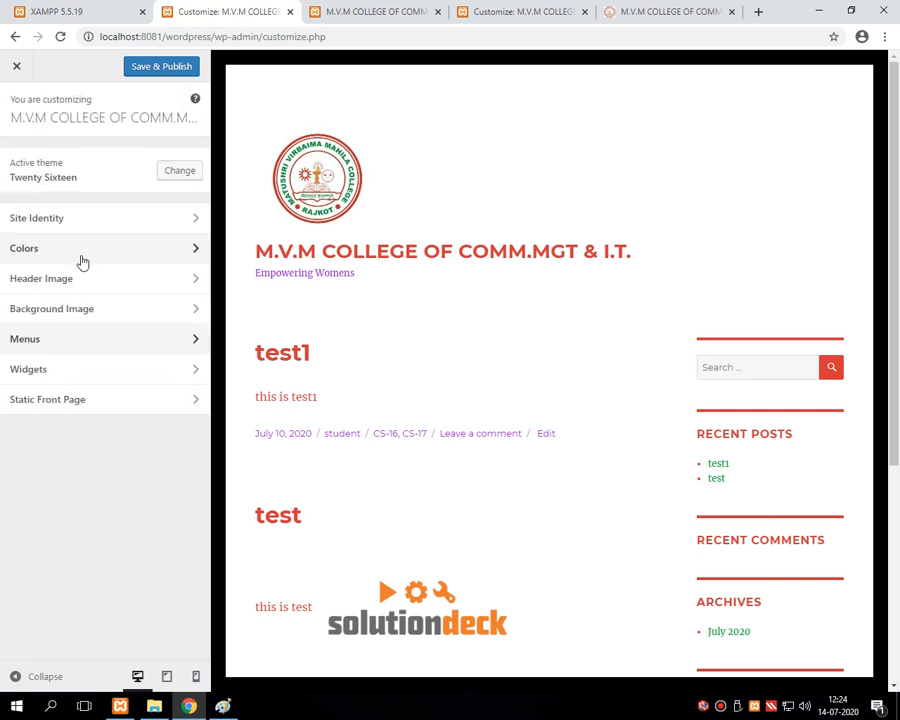
left_click(55, 345)
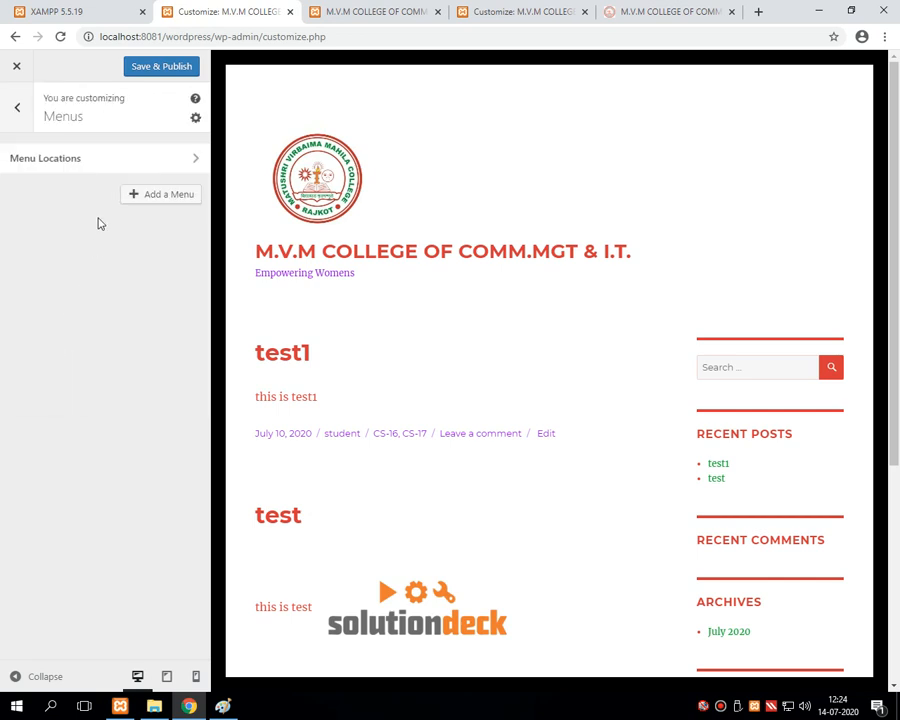
left_click(14, 107)
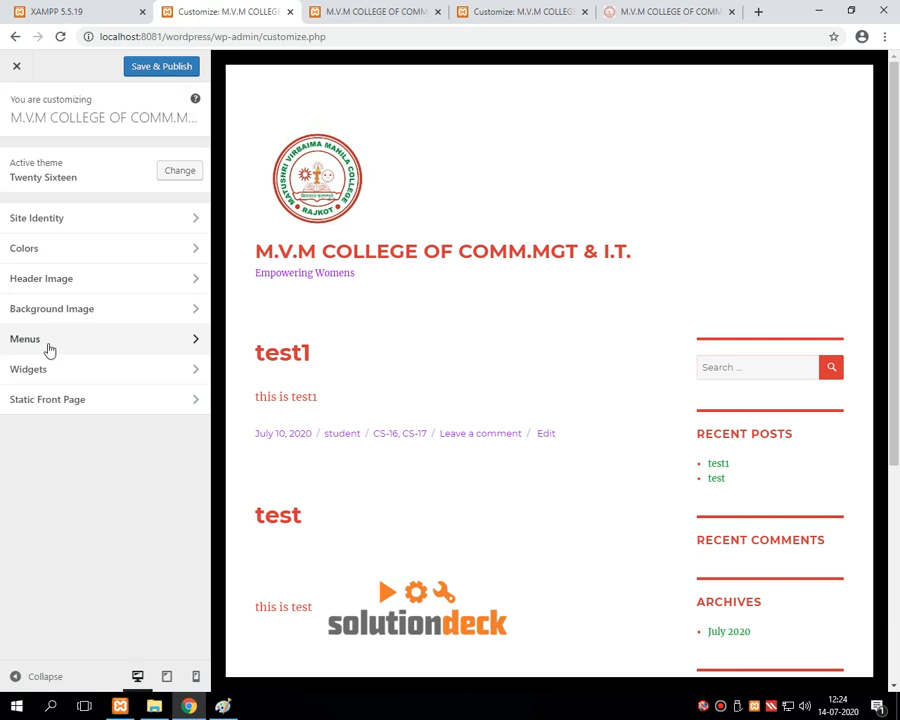
left_click(48, 345)
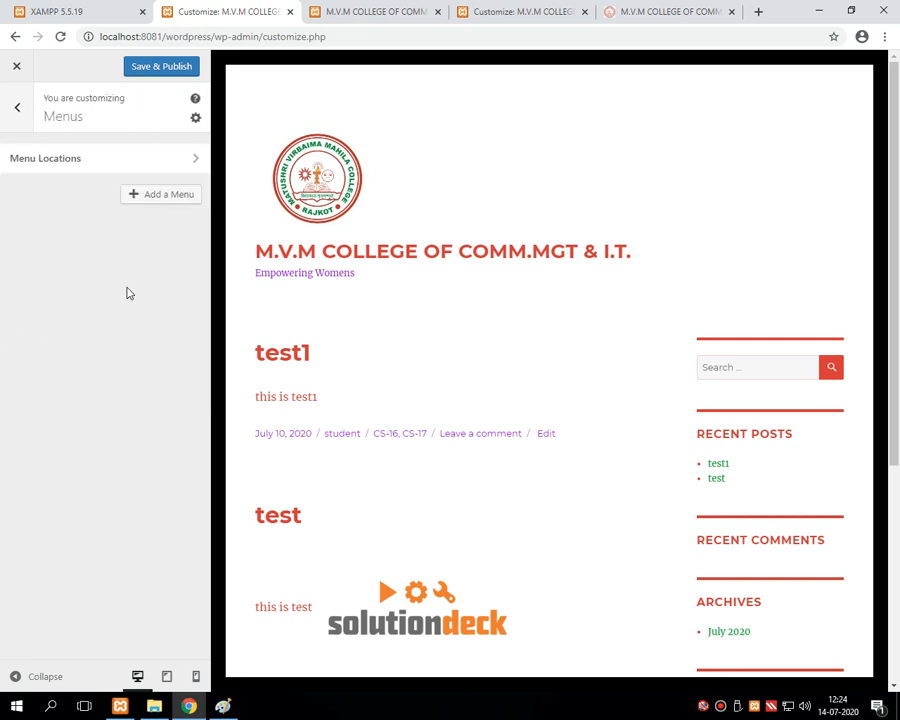
Step: Create a new menu named Main Menu and assign it to the Primary Menu location
left_click(166, 196)
left_click(111, 231)
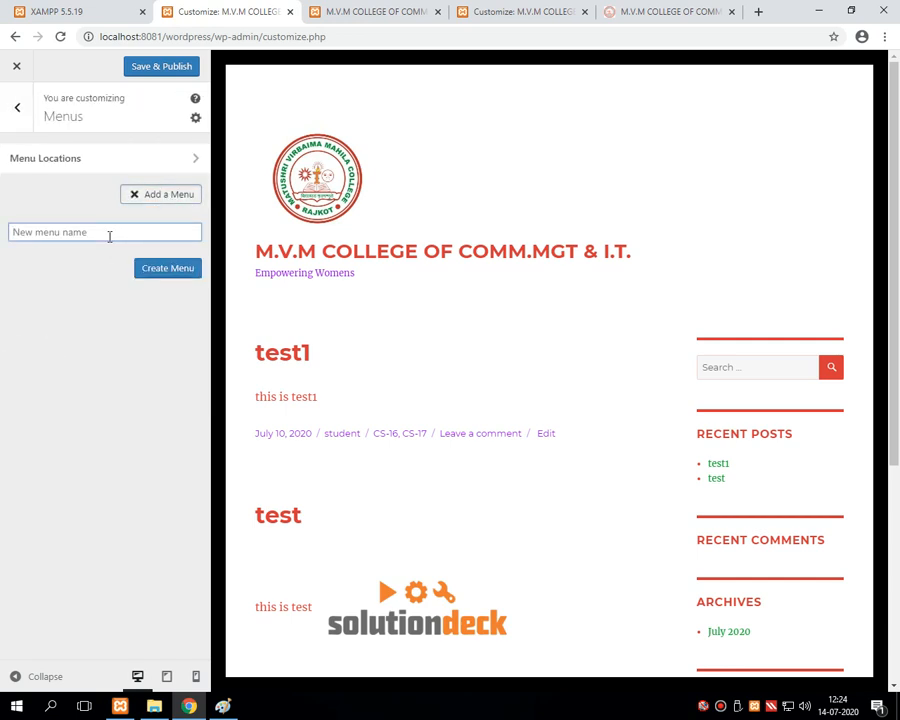
type("Main Menu")
left_click(151, 272)
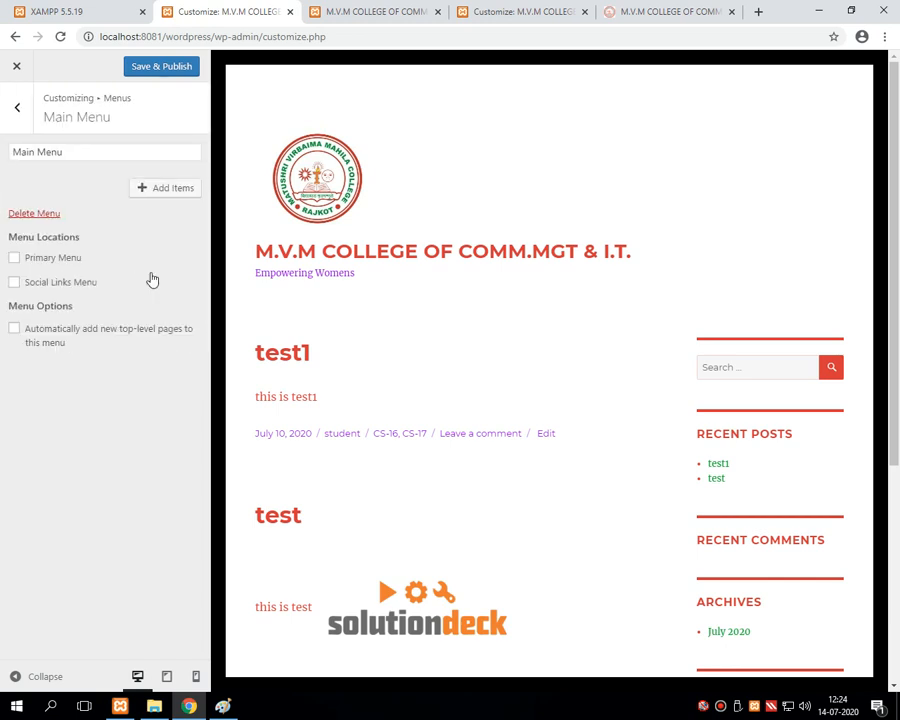
left_click(16, 259)
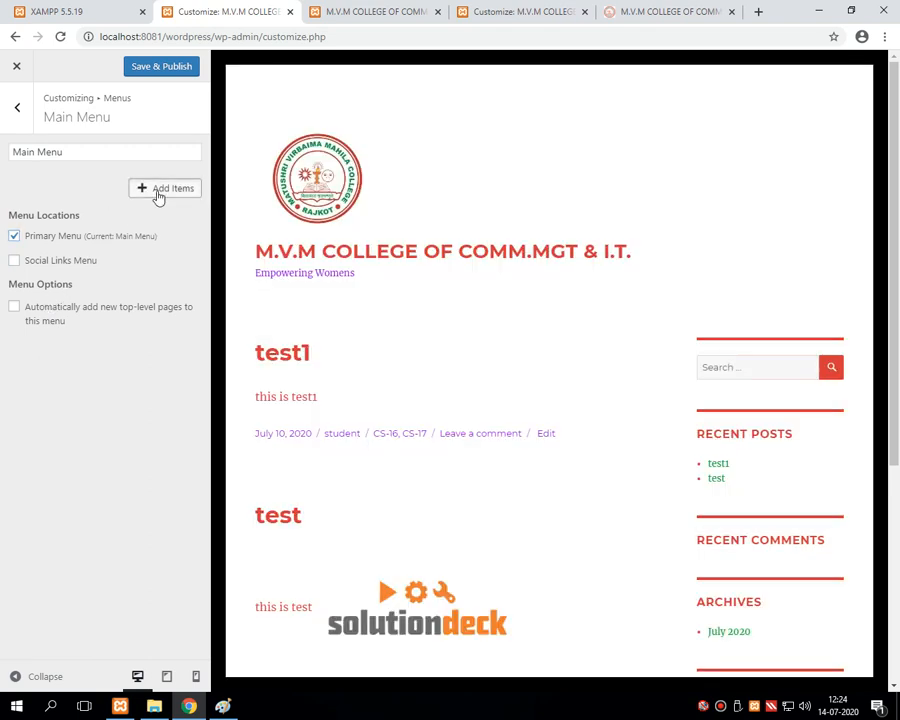
Step: Add the test post and the Sample Page page to Main Menu, and publish the changes
left_click(157, 192)
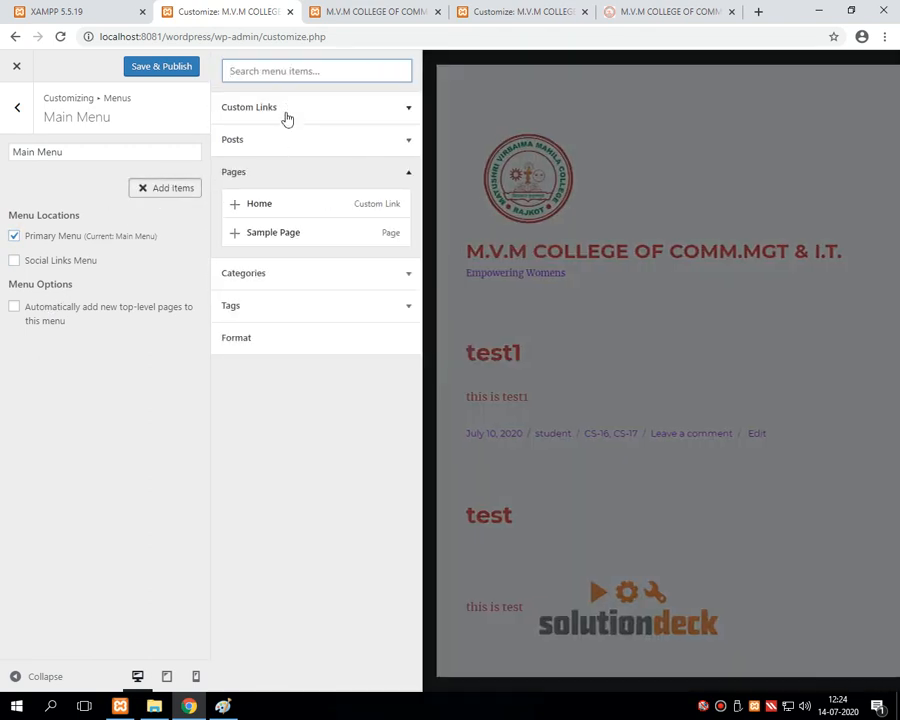
left_click(286, 148)
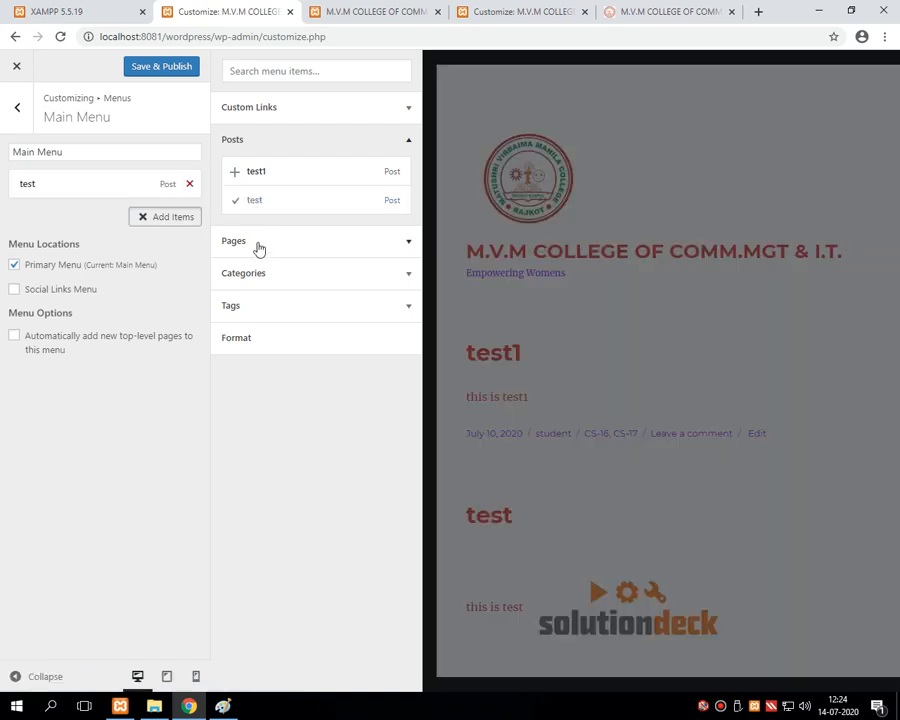
left_click(256, 243)
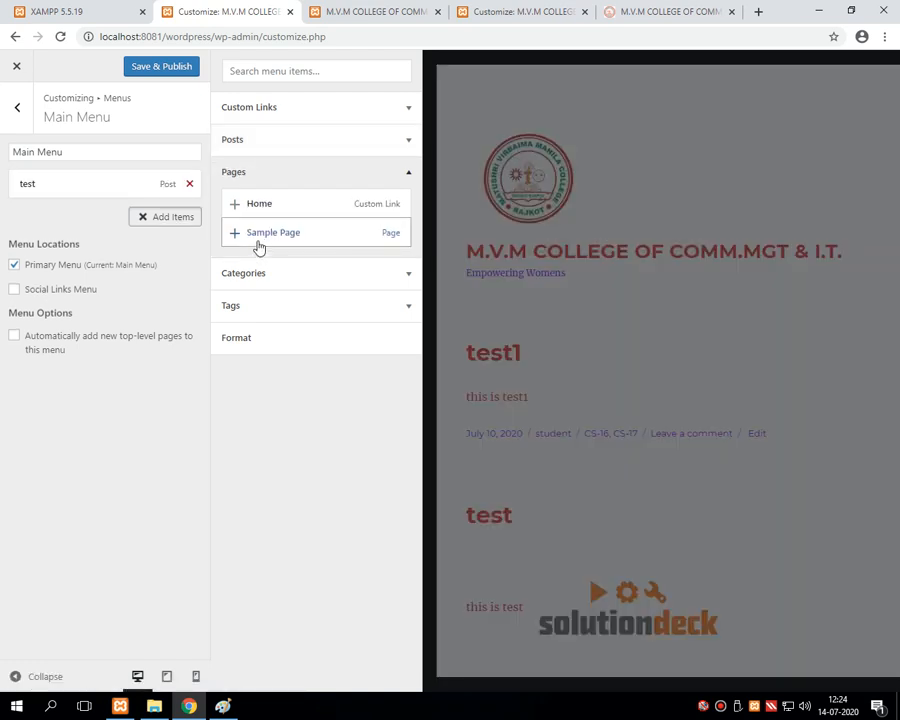
left_click(259, 240)
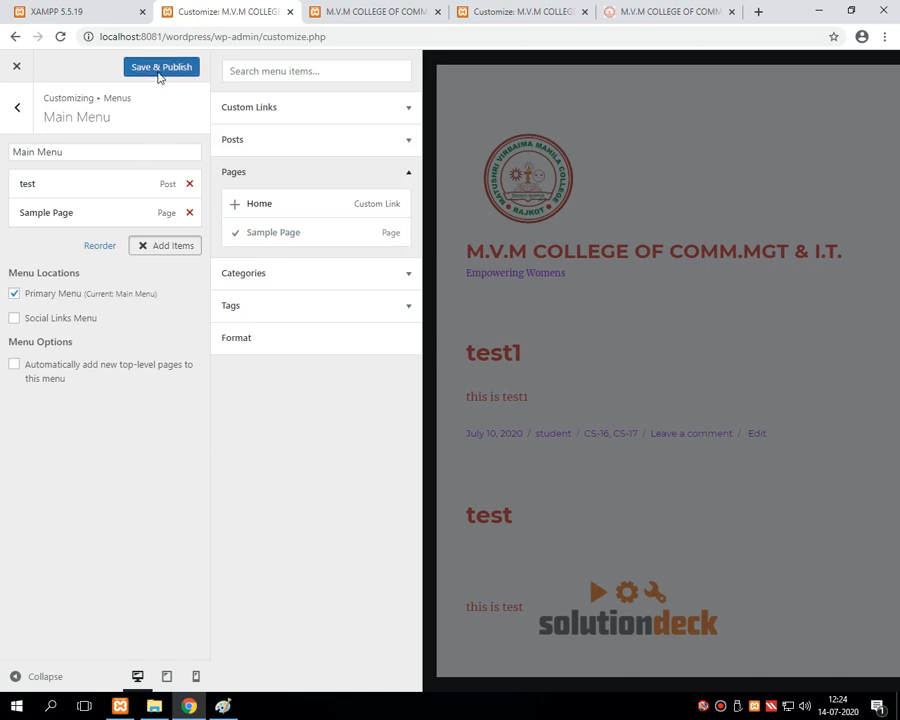
left_click(160, 67)
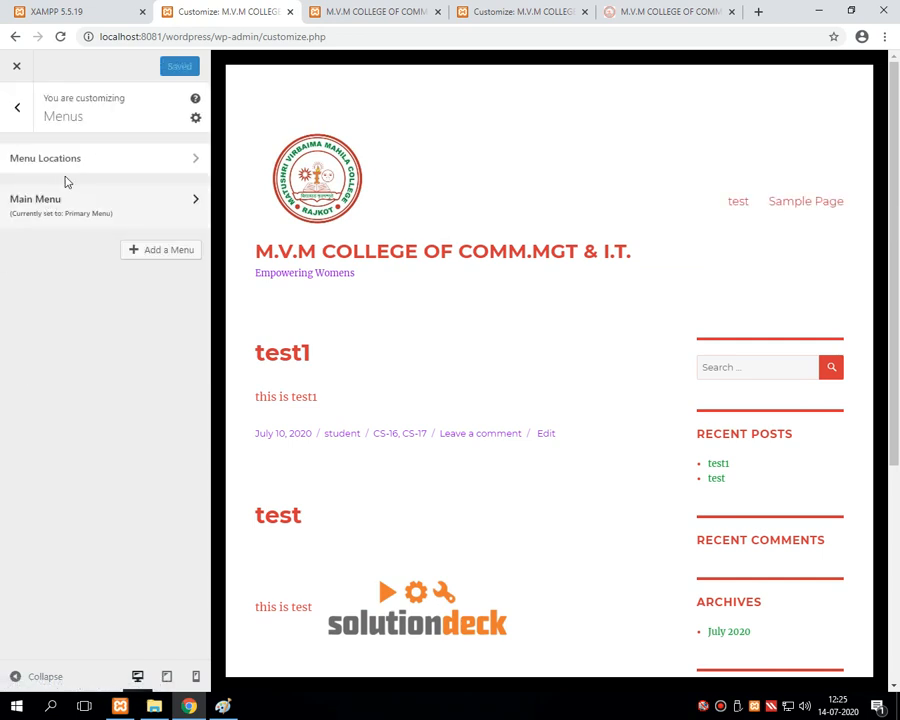
Step: Nest Sample Page under test in Main Menu, publish it, and check the test dropdown on the reloaded live site
left_click(70, 204)
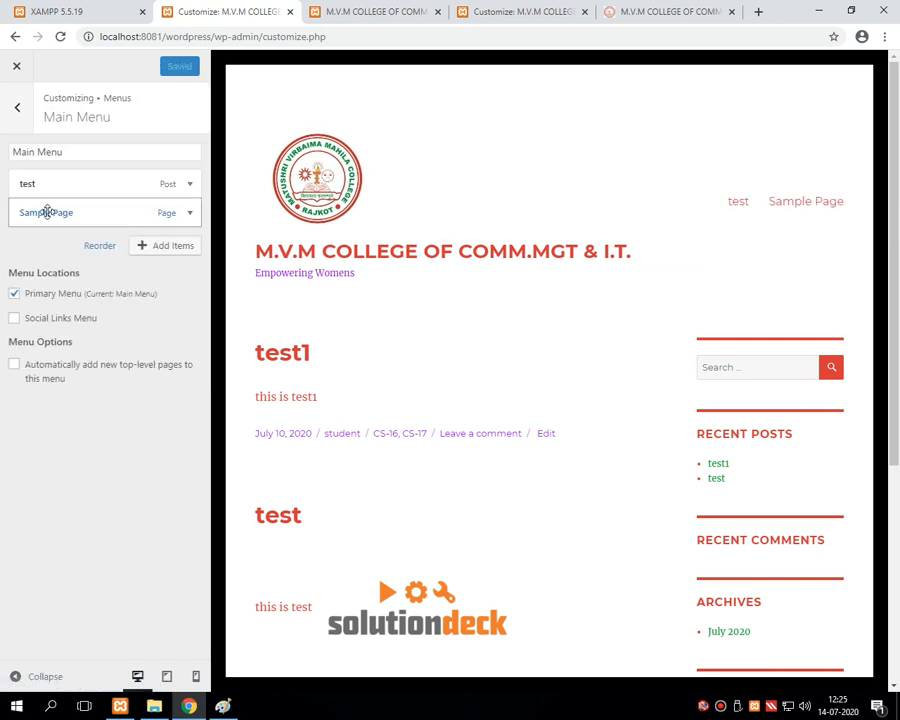
left_click_drag(50, 211, 86, 226)
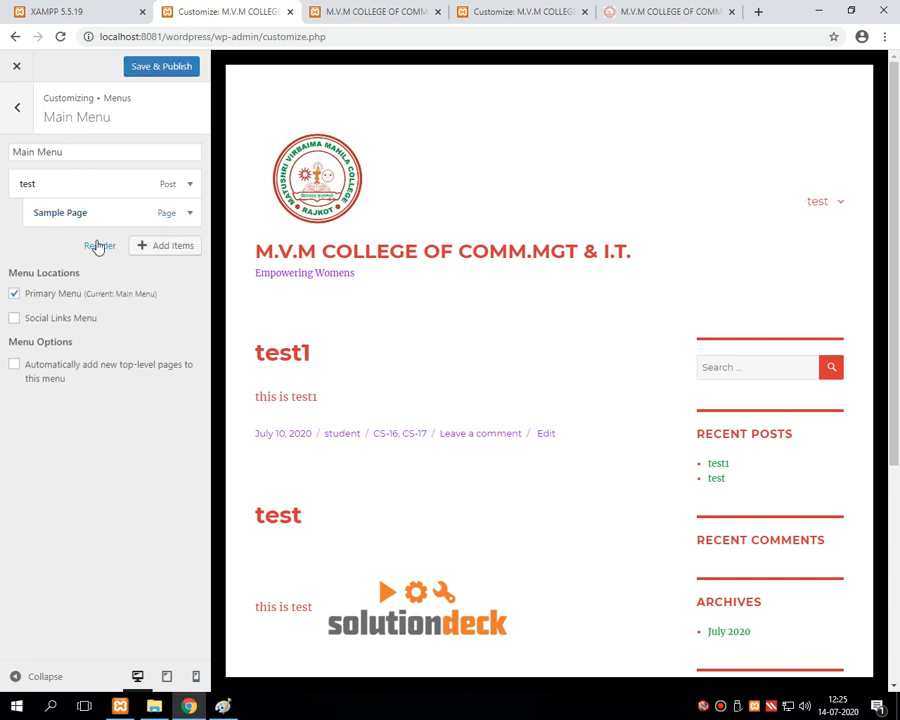
left_click(161, 67)
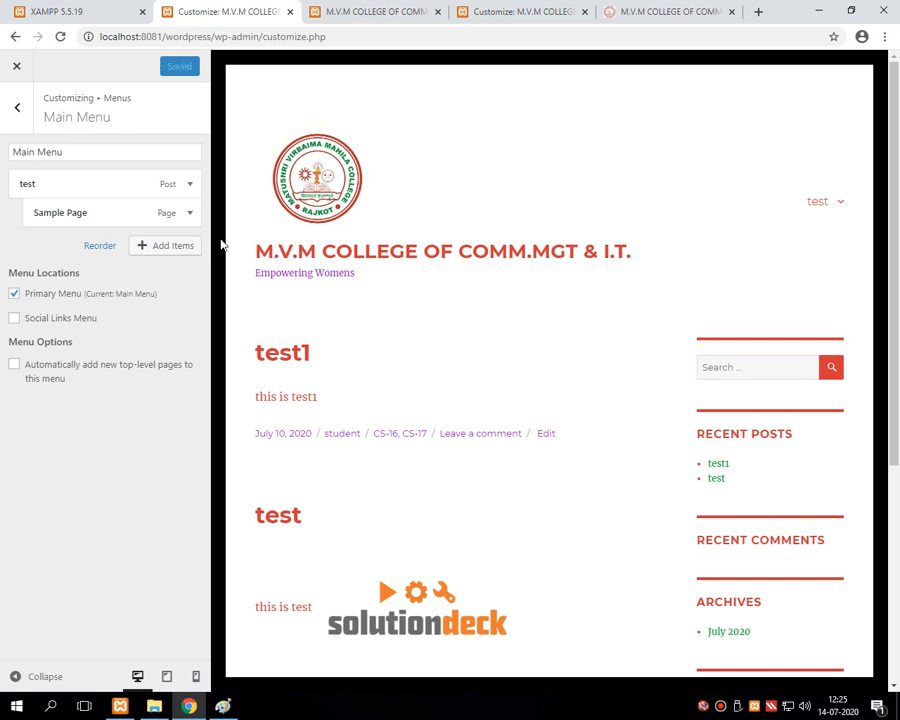
left_click(403, 10)
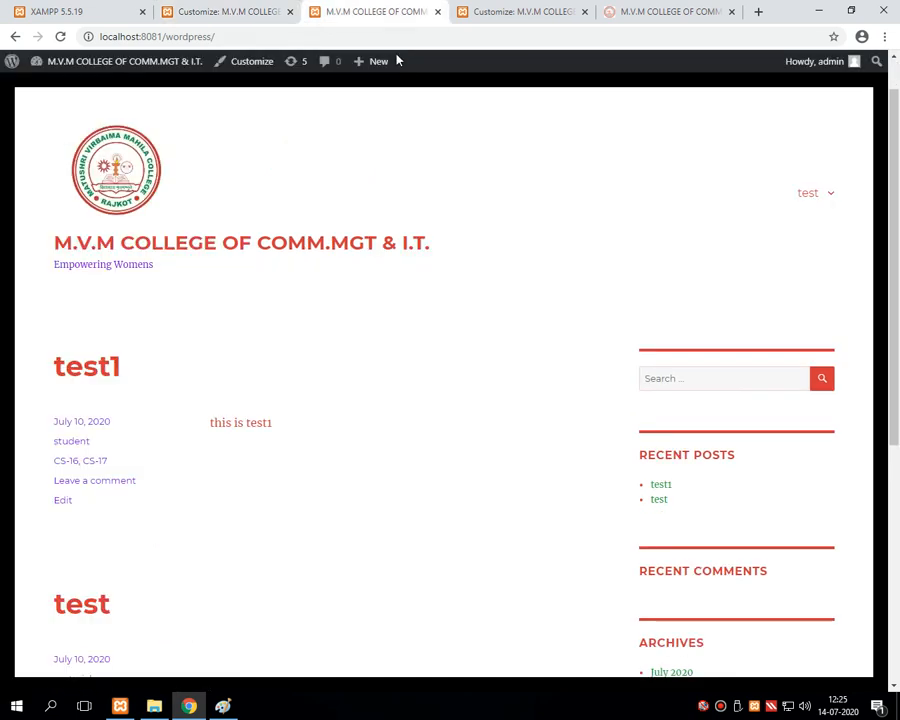
key("F5")
mouse_move(810, 195)
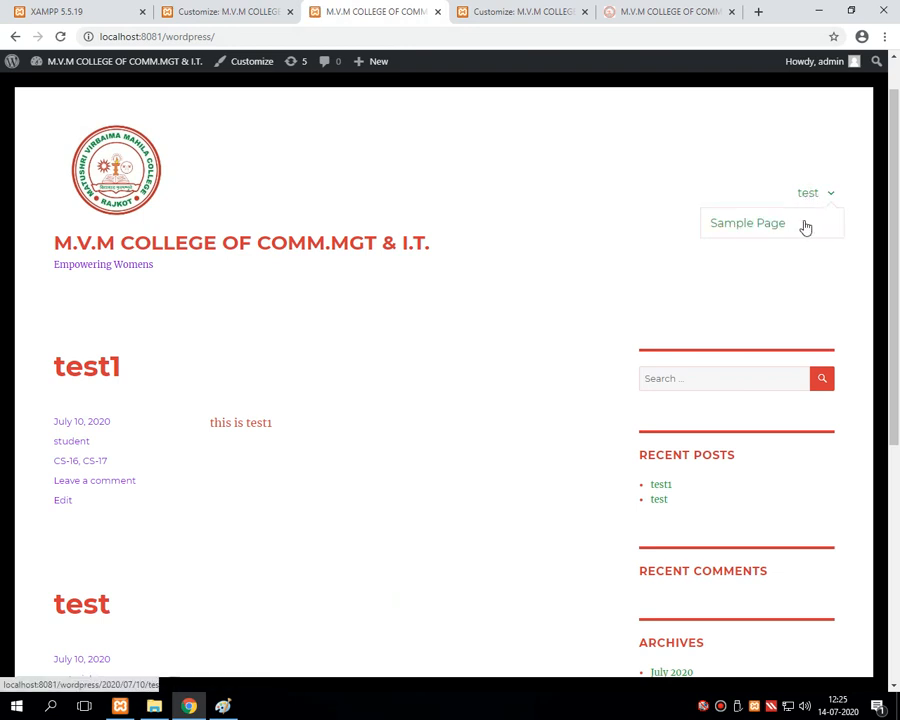
Step: Return to the customizer and leave the Main Menu settings for the overview of theme sections
left_click(166, 11)
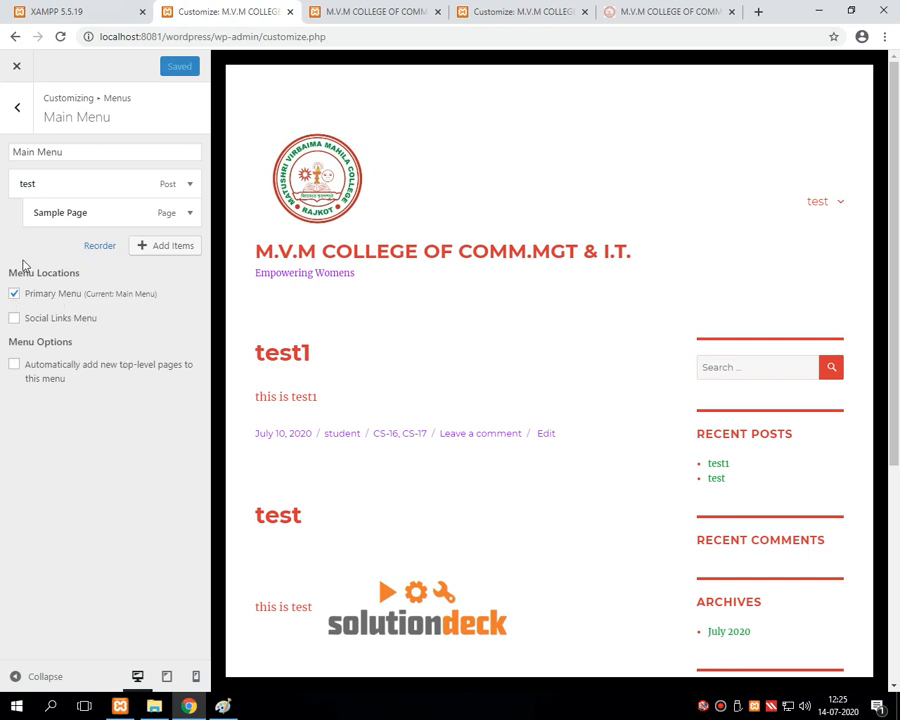
left_click(14, 111)
left_click(12, 110)
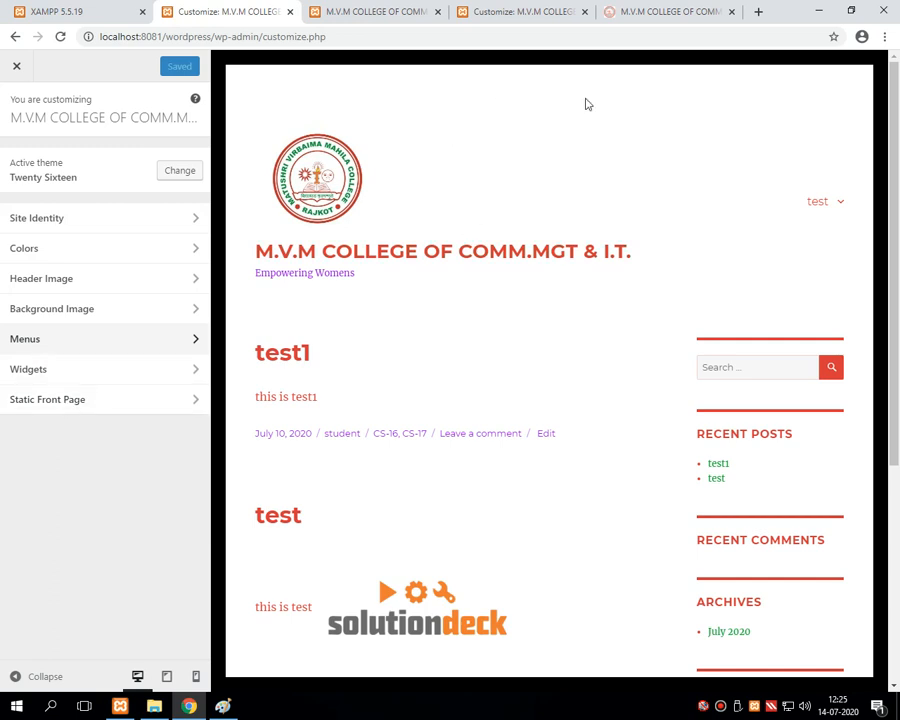
left_click(720, 706)
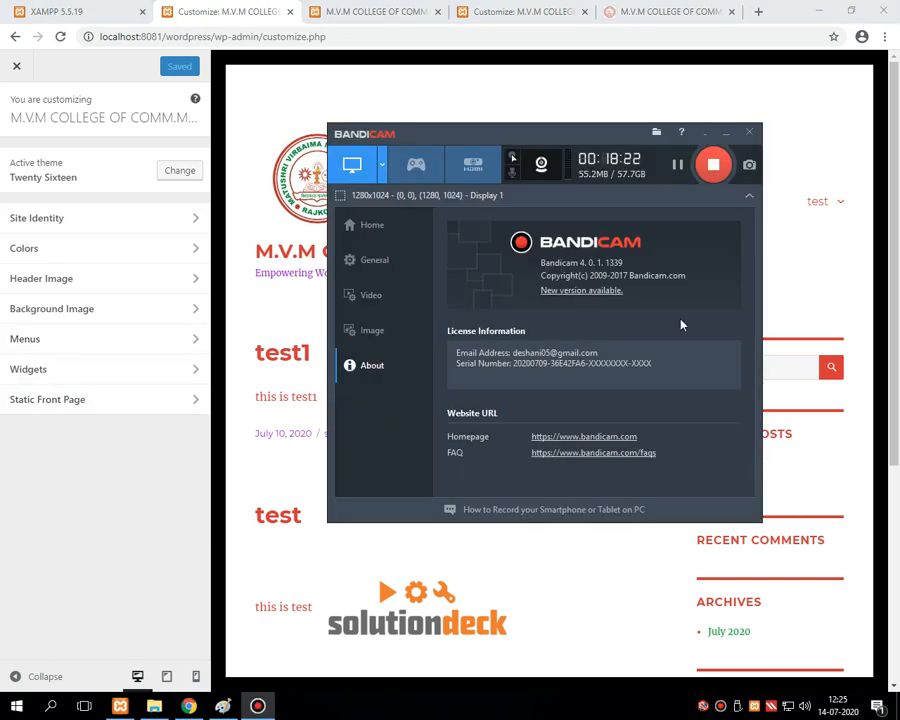